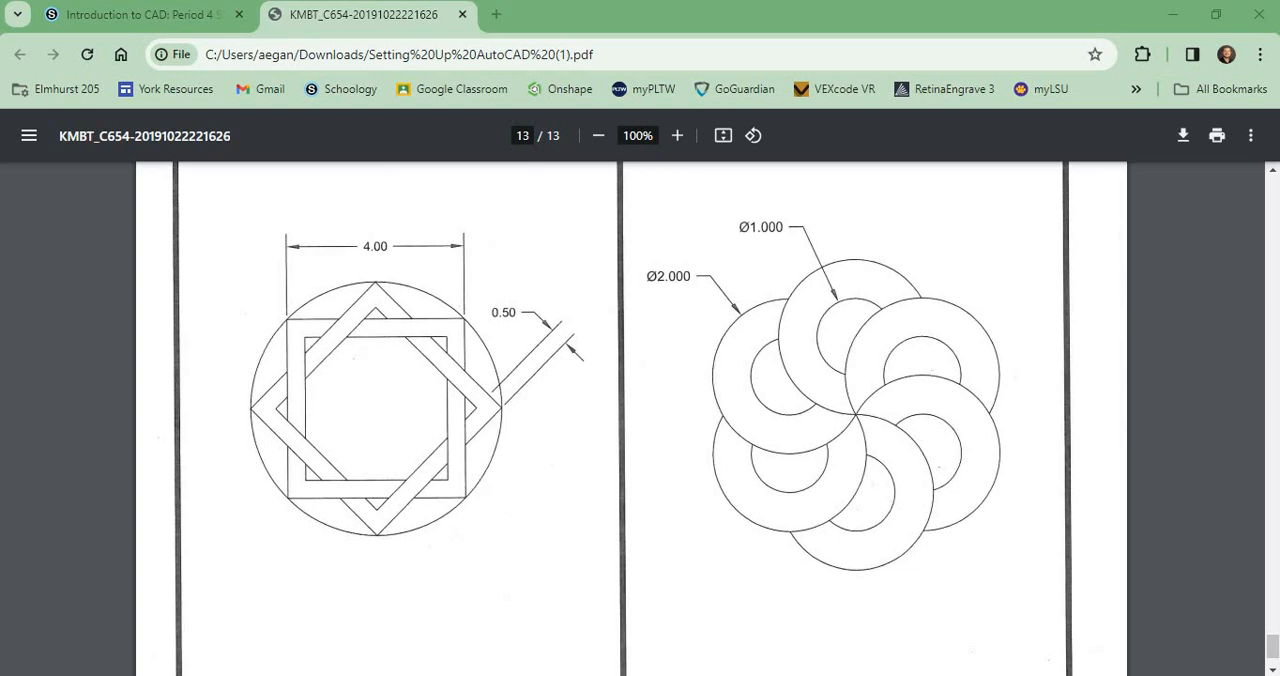
Switch to AutoCAD and draw a 4 by 4 square in the empty area below the existing circle
key("alt+Tab")
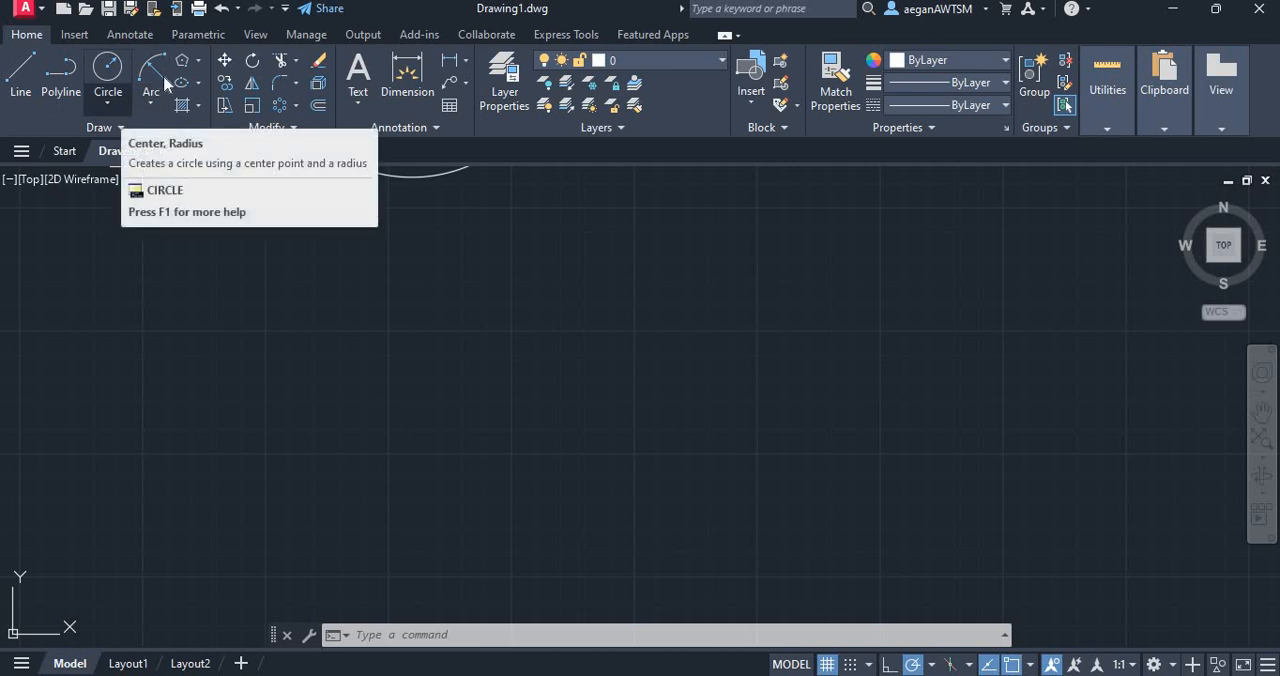
left_click(108, 104)
left_click(198, 60)
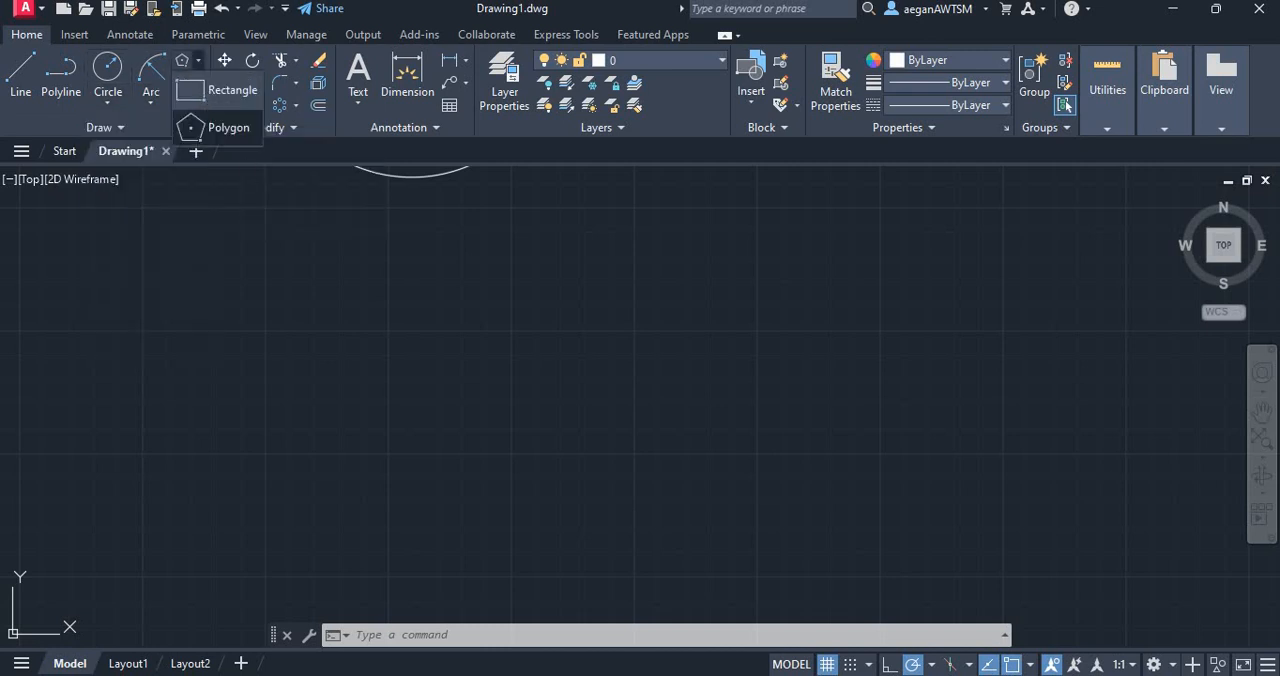
left_click(215, 90)
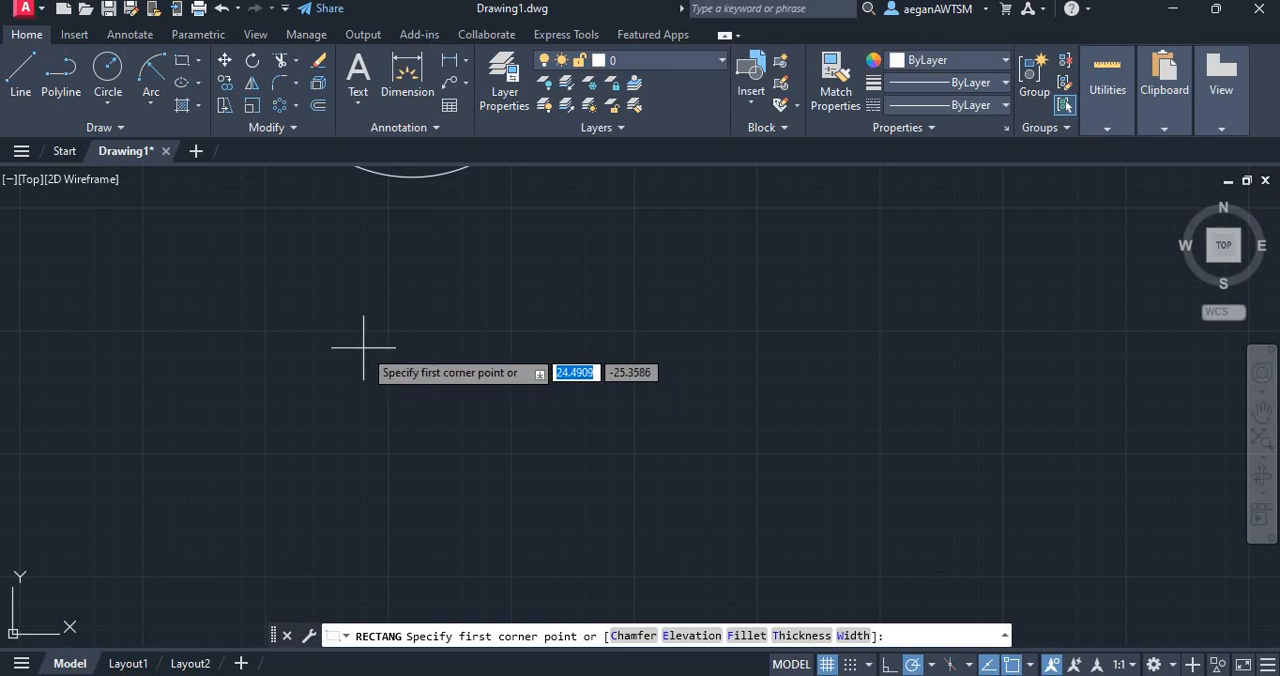
left_click(346, 329)
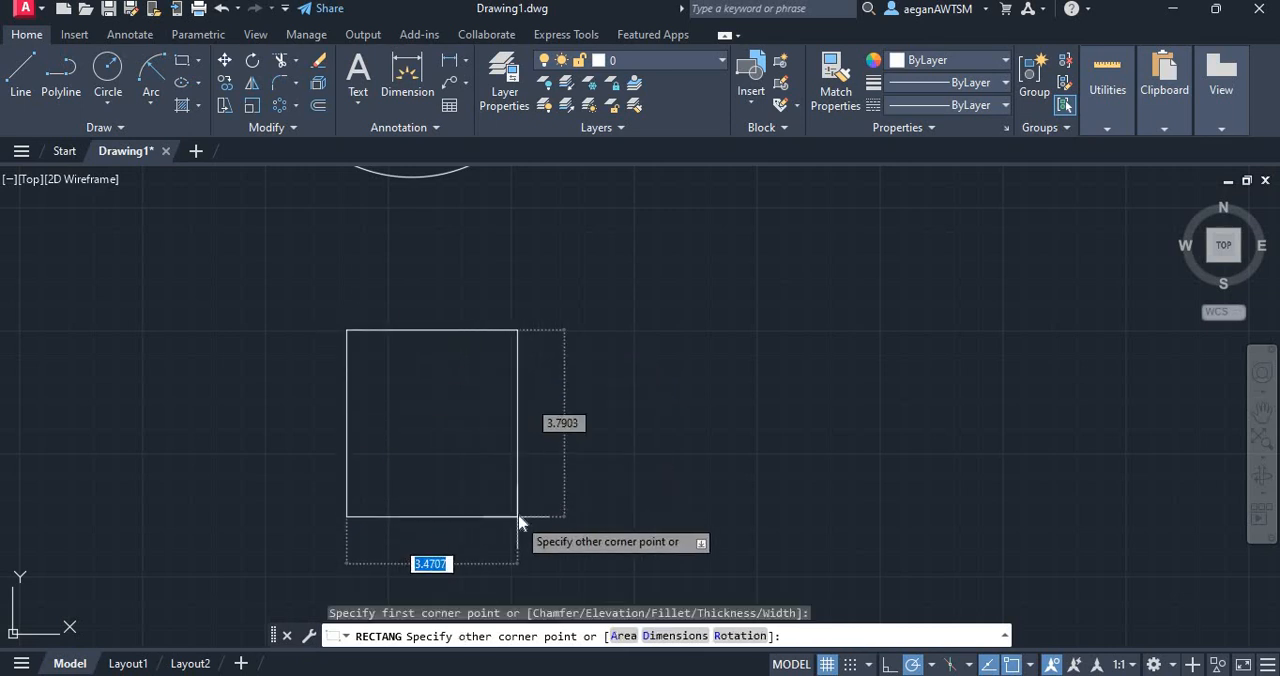
type("4")
key("Tab")
type("4")
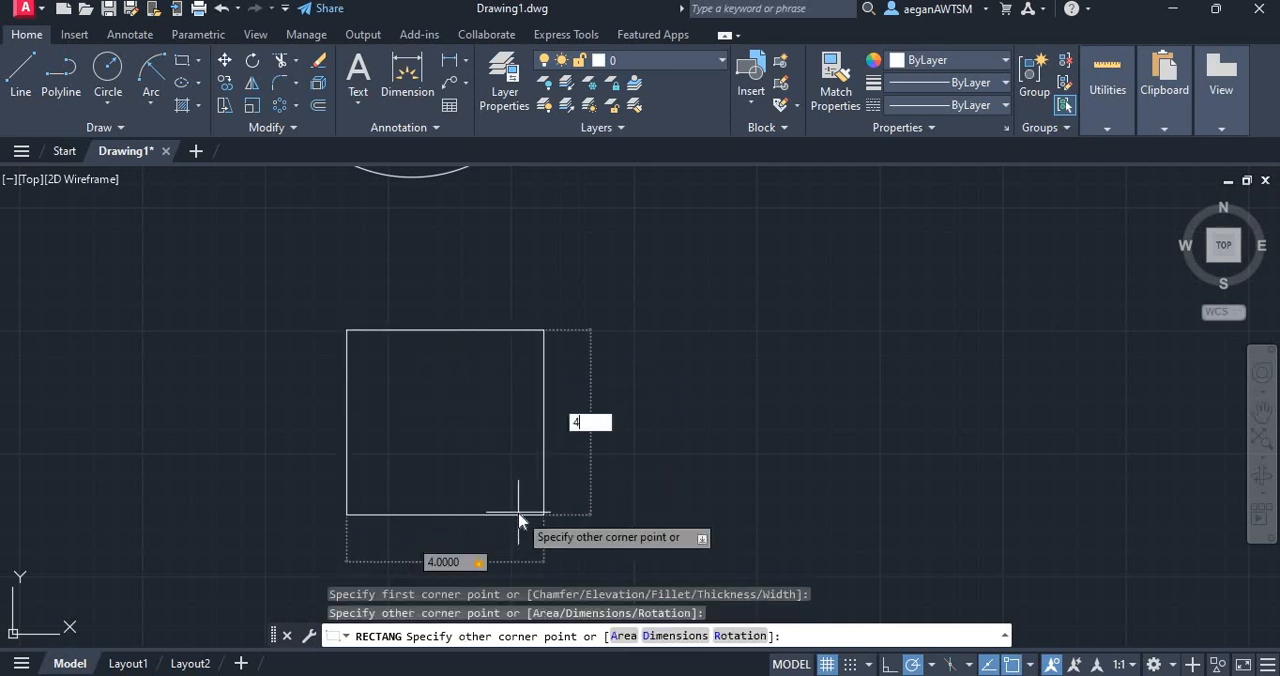
key("Return")
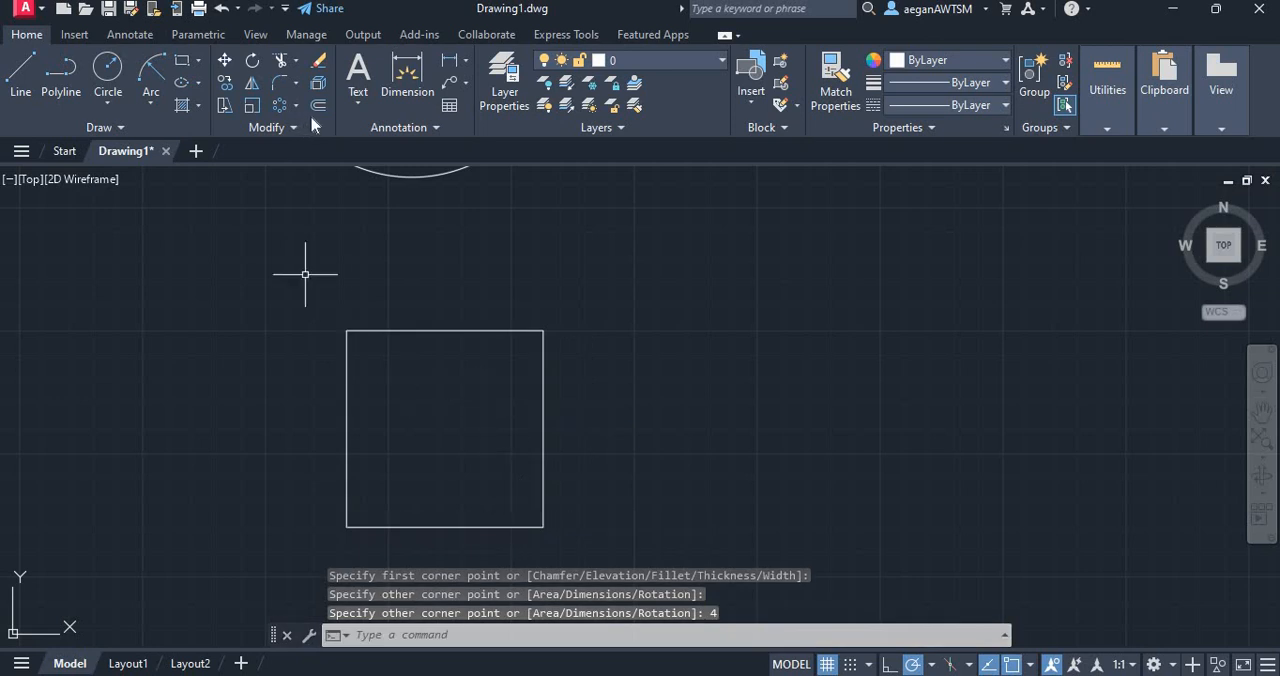
Offset the square inward by 0.5 to create a smaller concentric square
type("o")
key("Return")
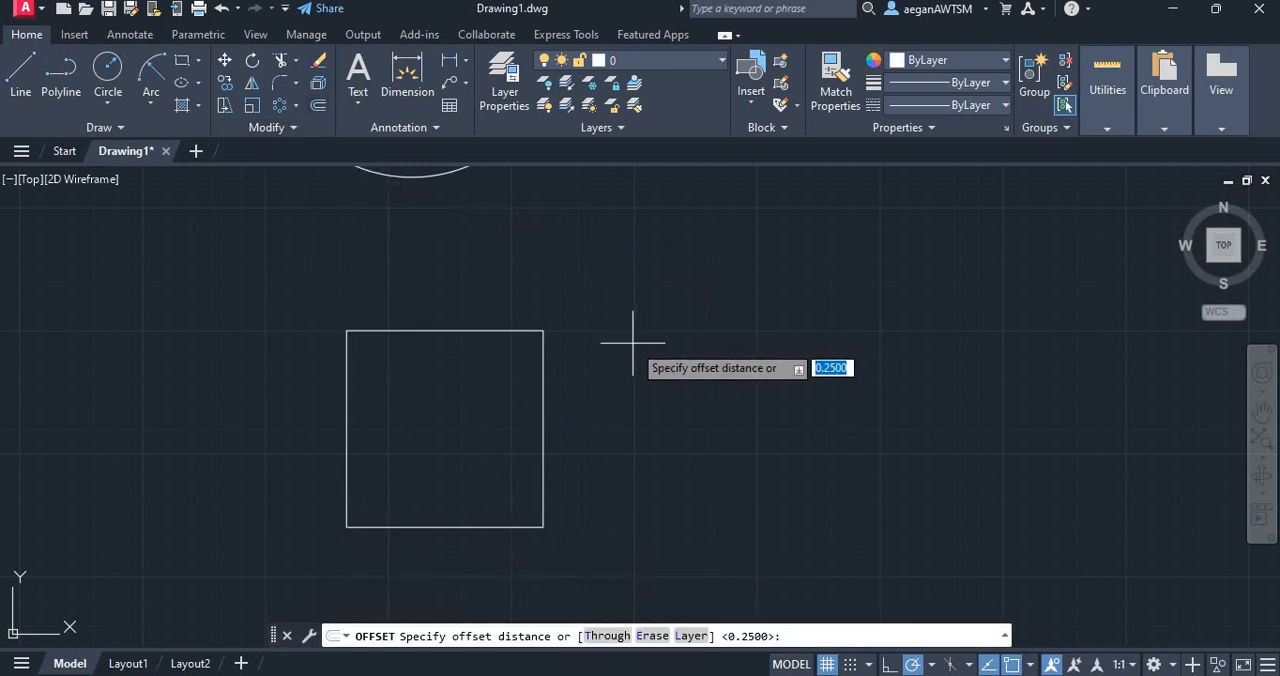
type(".5")
key("Return")
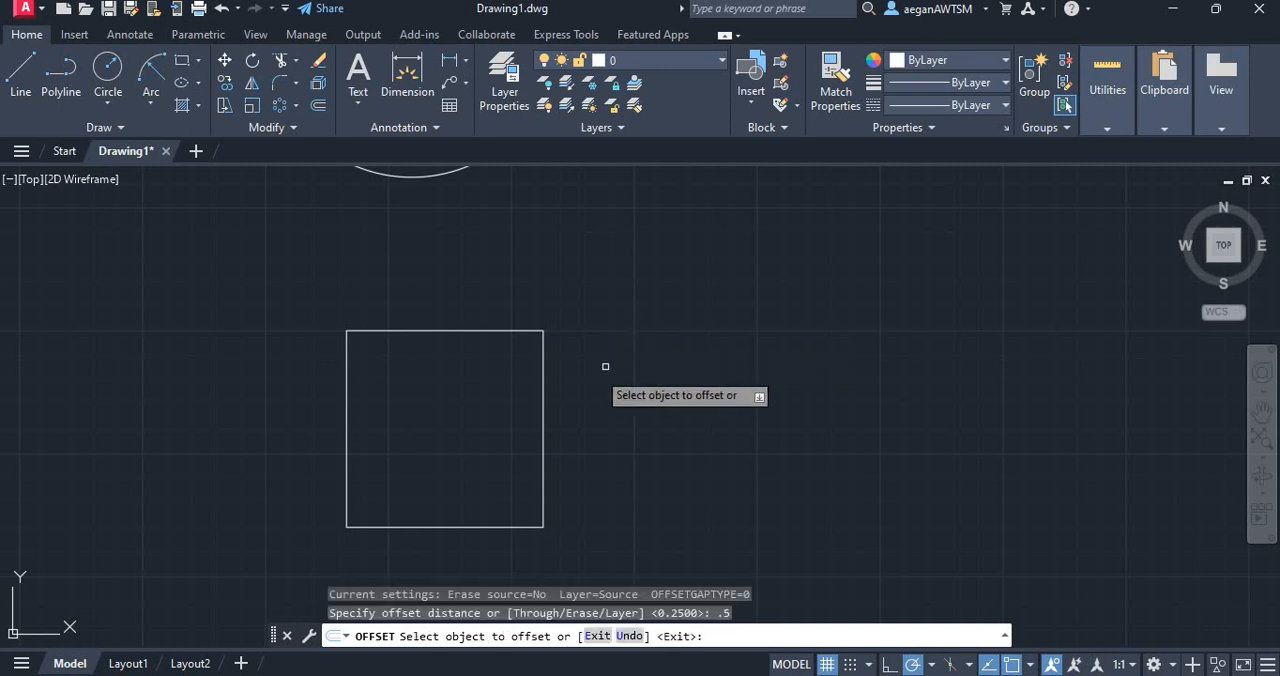
left_click(543, 400)
left_click(498, 399)
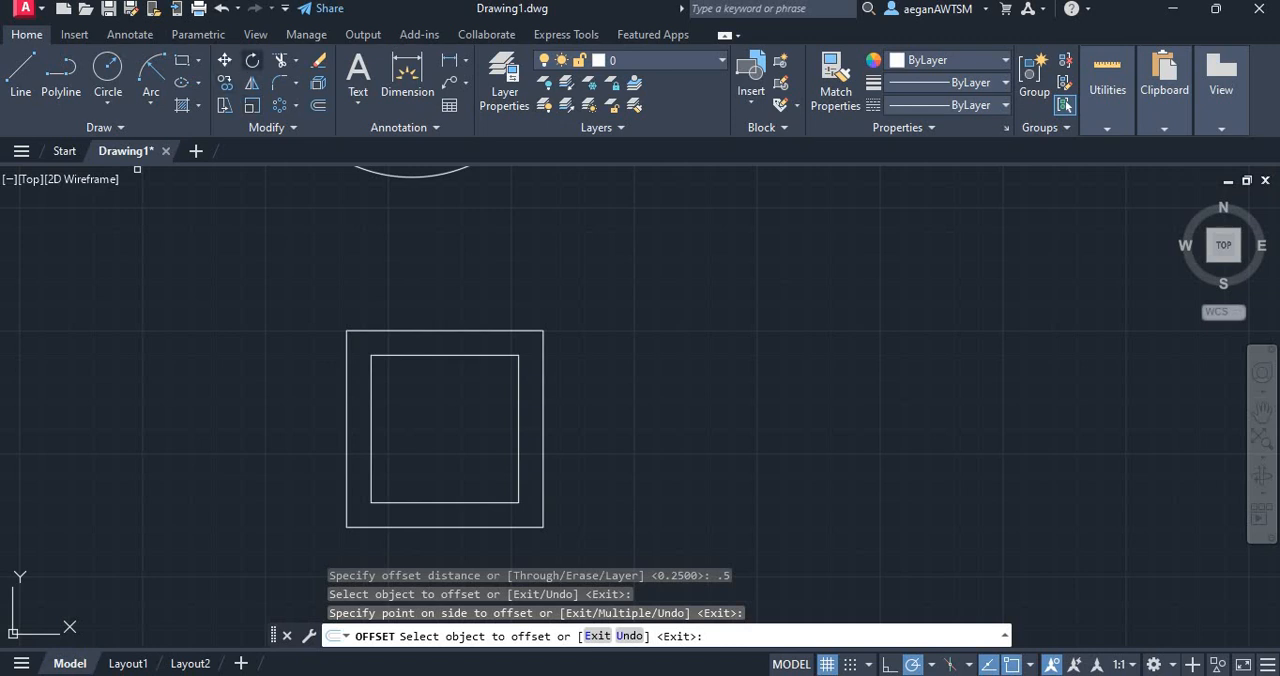
key("Escape")
Copy both concentric squares and paste the duplicate beside the original on its right
mouse_move(300, 294)
left_mouse_down()
mouse_move(586, 466)
mouse_move(621, 429)
left_mouse_up()
key("ctrl+c")
key("ctrl+v")
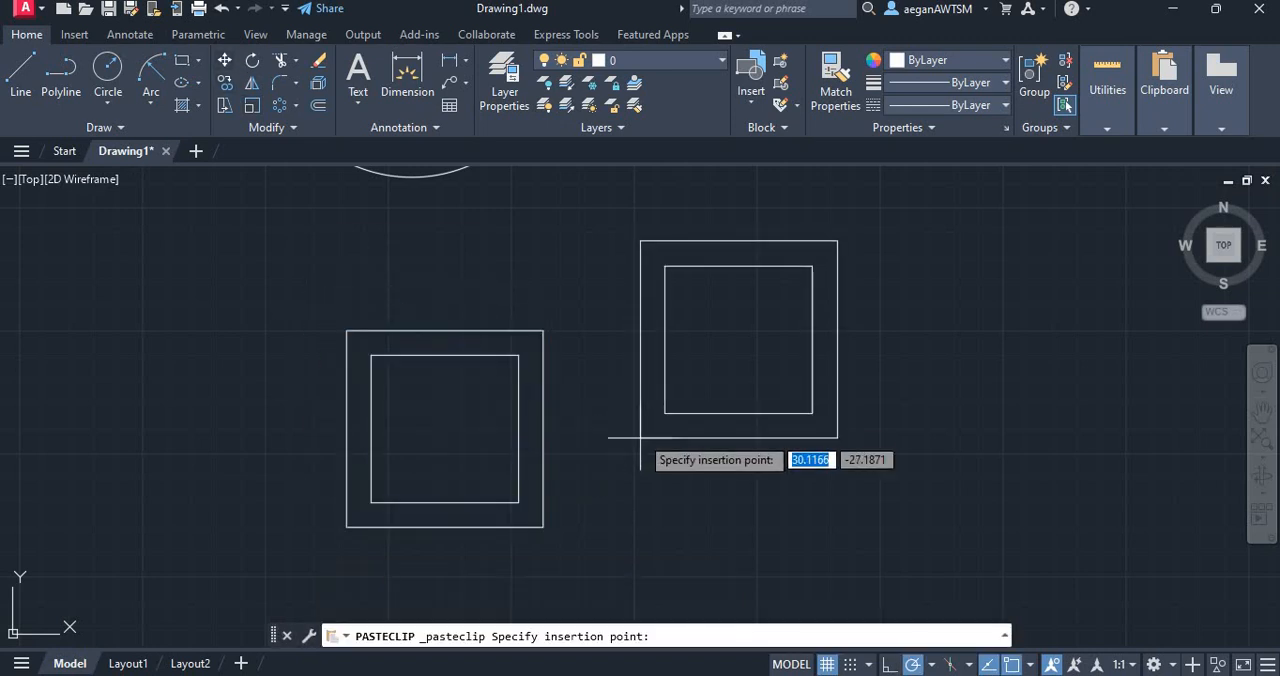
left_click(623, 522)
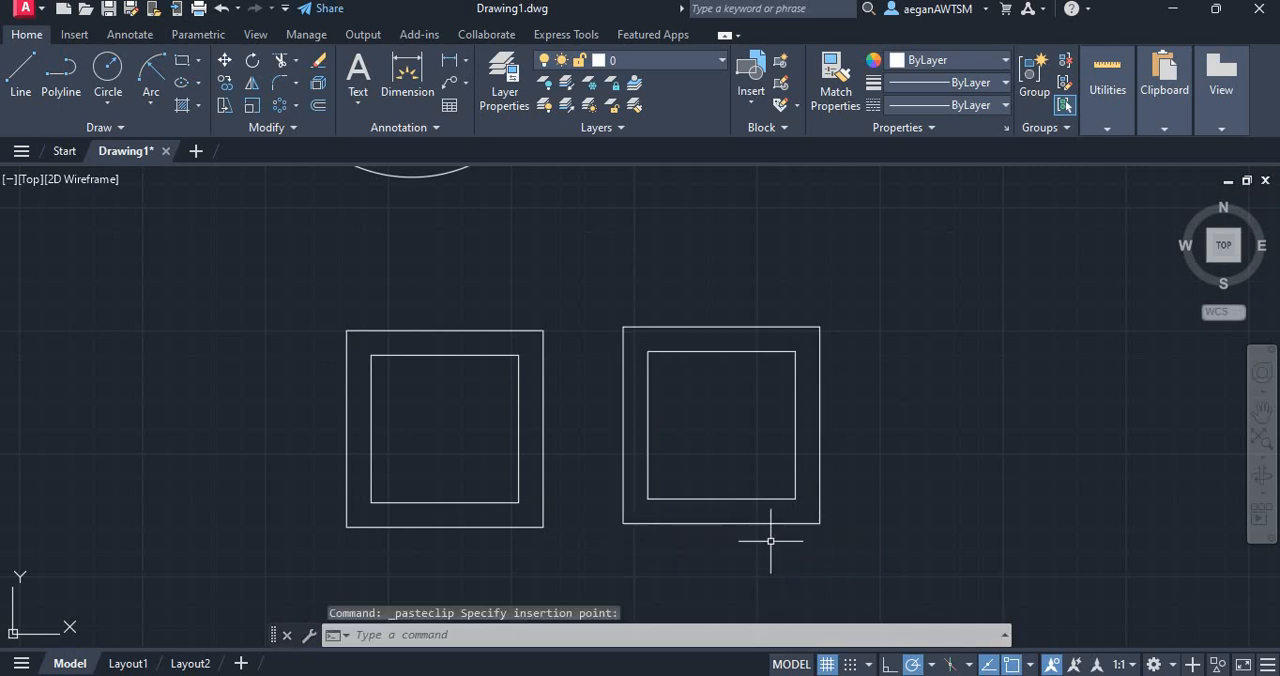
Rotate the copied pair of squares 90 degrees about their centre
left_click_drag(906, 521, 655, 248)
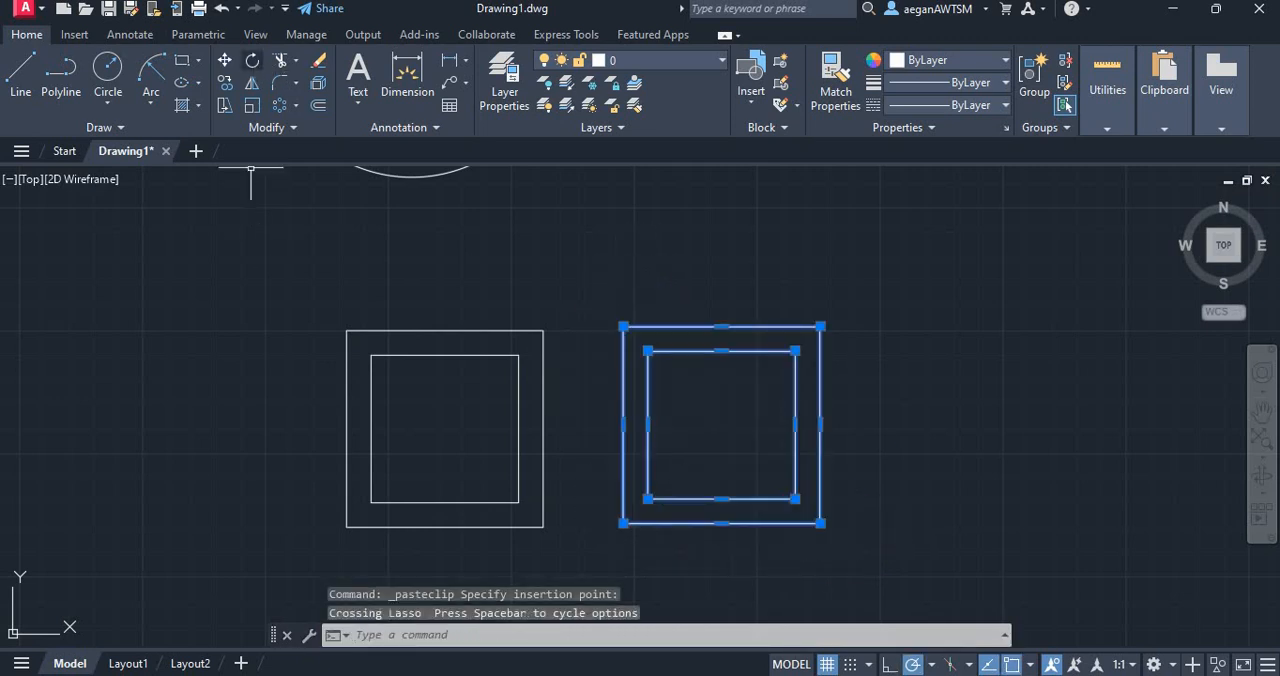
left_click(252, 60)
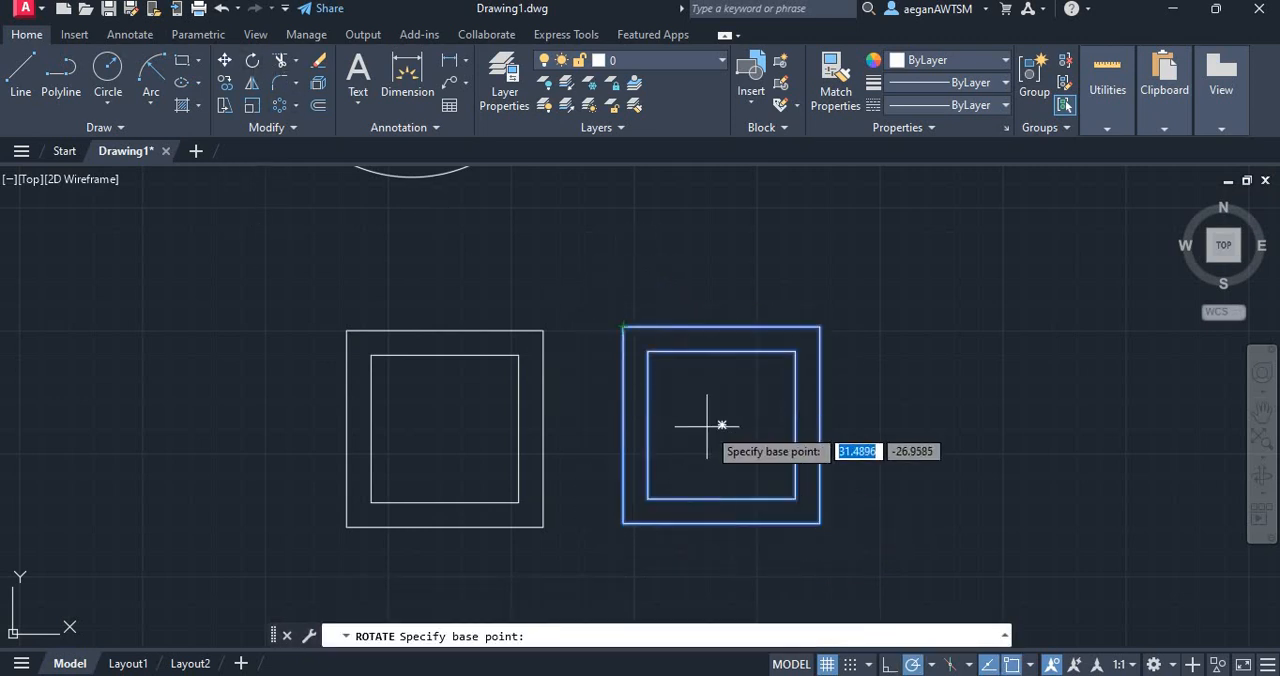
left_click(721, 425)
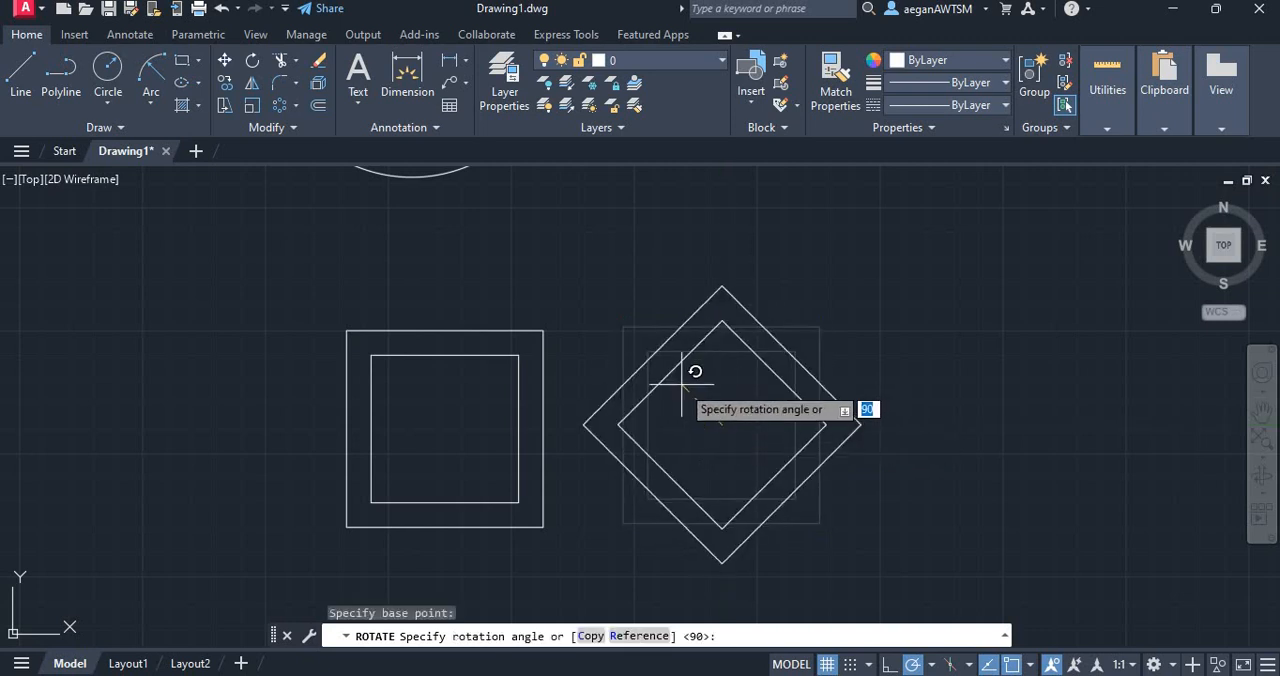
type("90")
key("Return")
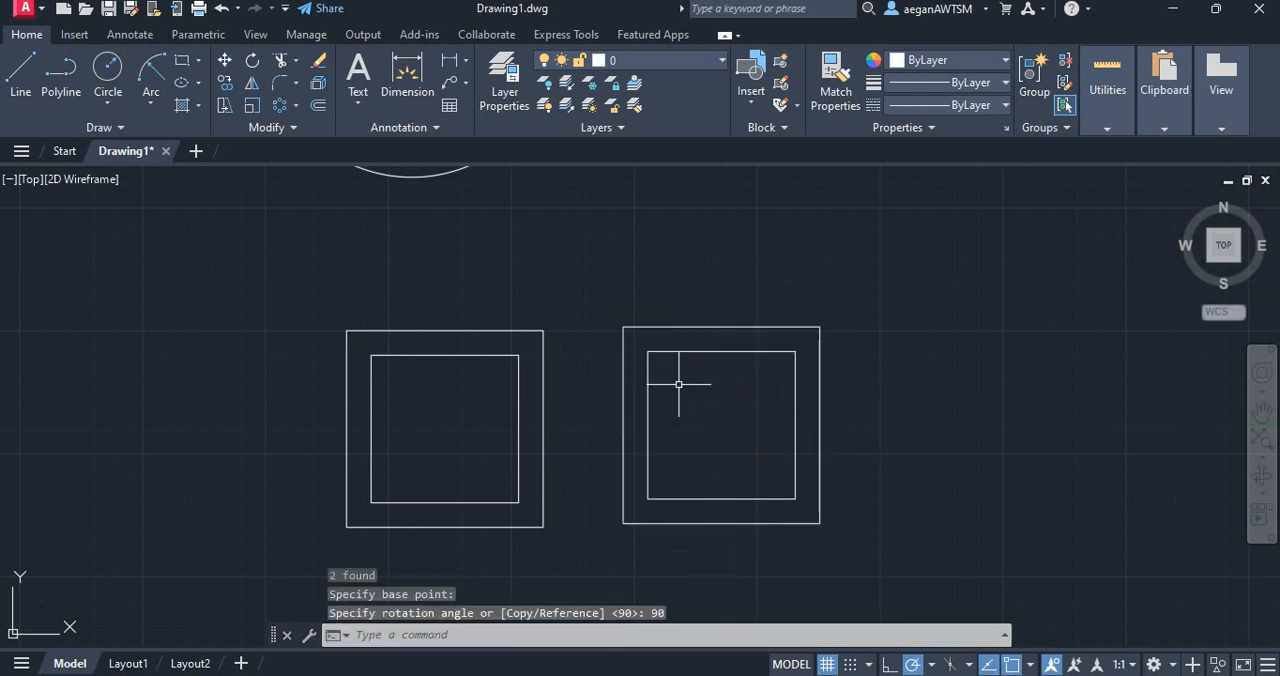
Rotate the copied pair of squares 45 degrees about their centre to form a diamond
mouse_move(857, 517)
left_mouse_down()
mouse_move(751, 266)
mouse_move(790, 340)
left_mouse_up()
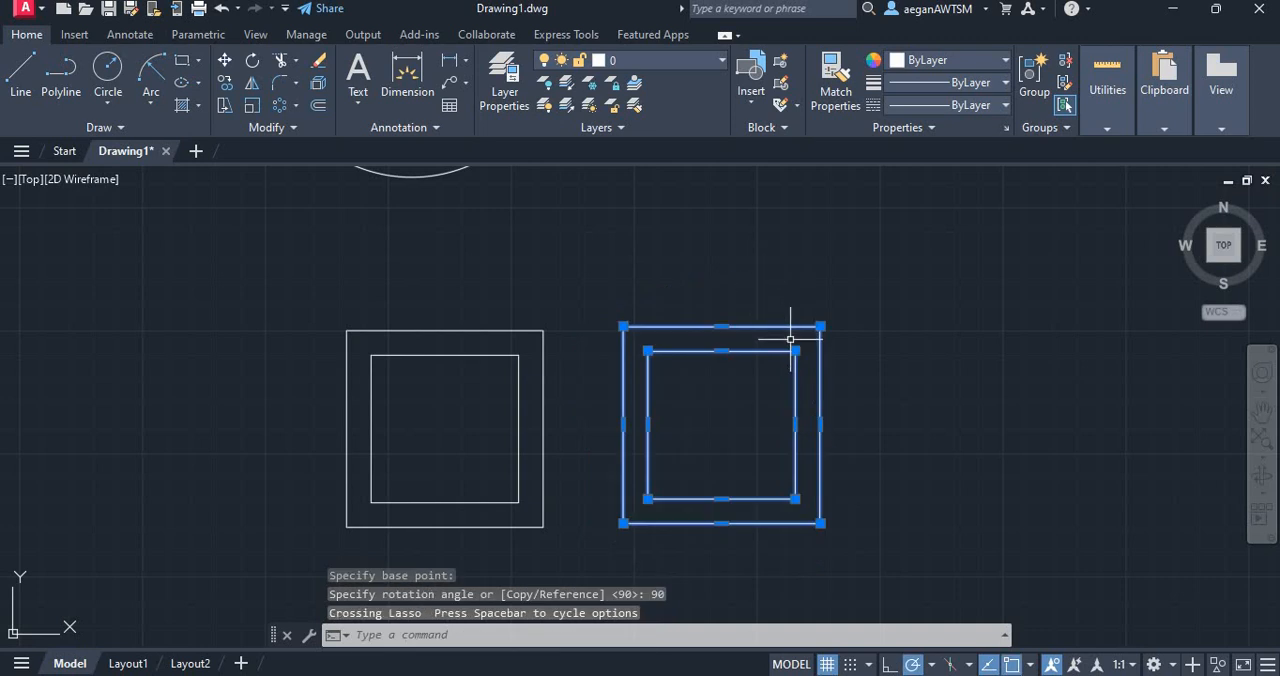
key("Return")
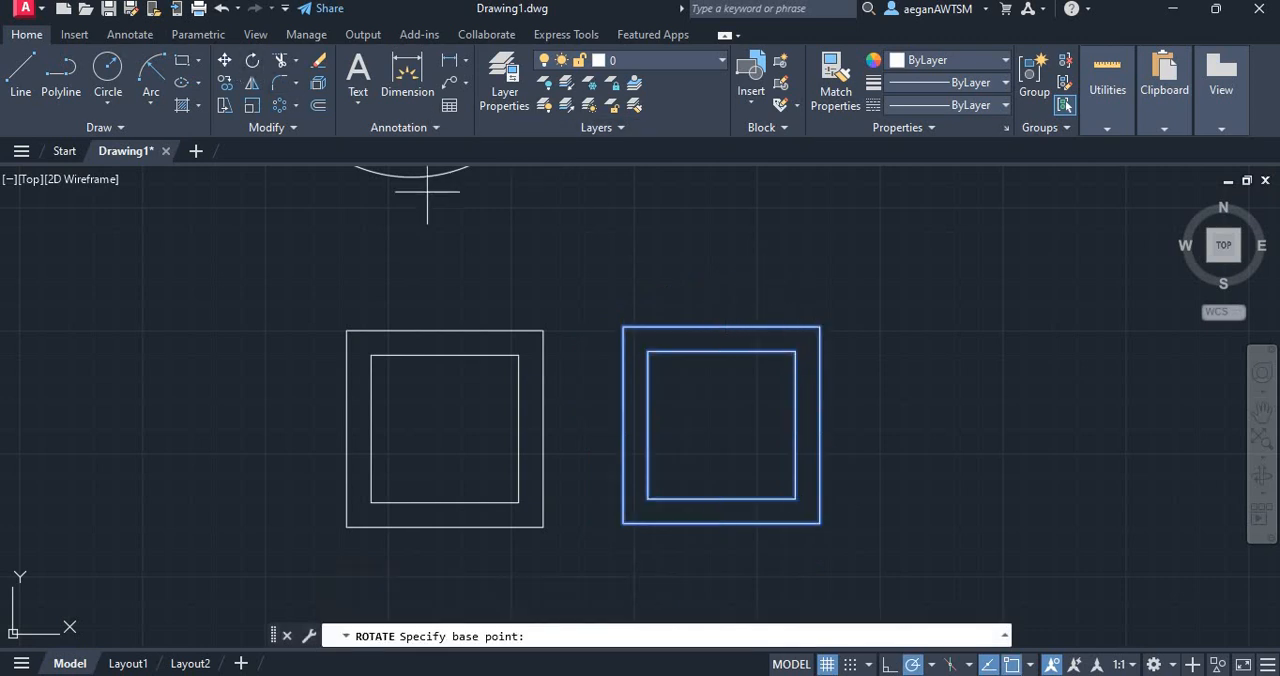
left_click(722, 424)
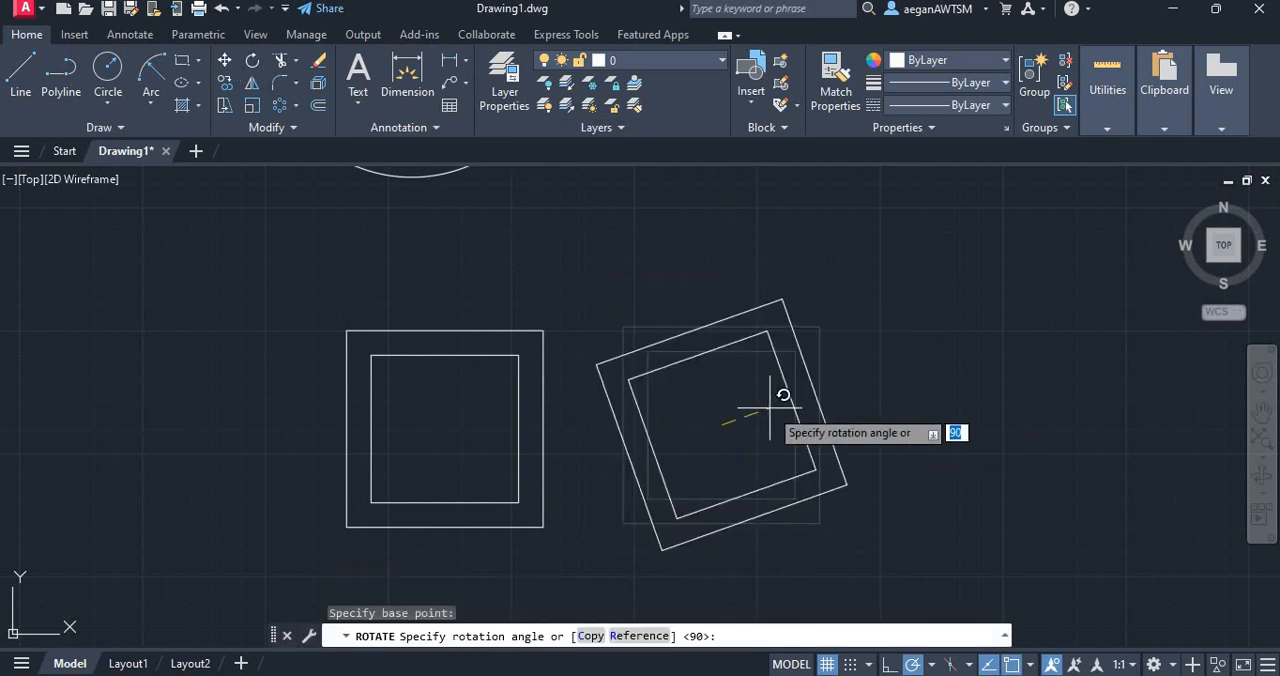
type("45")
key("Return")
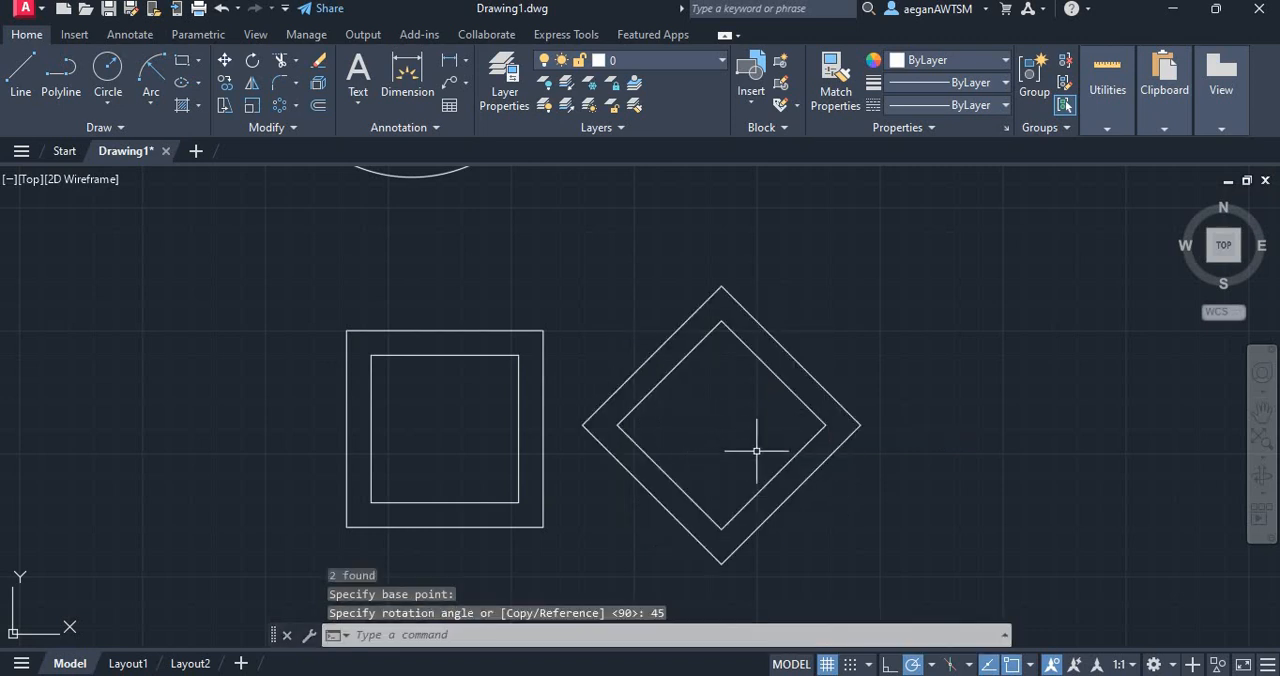
Move the diamond pair by its centre onto the centre of the original squares
mouse_move(824, 500)
left_mouse_down()
mouse_move(749, 229)
mouse_move(770, 229)
left_mouse_up()
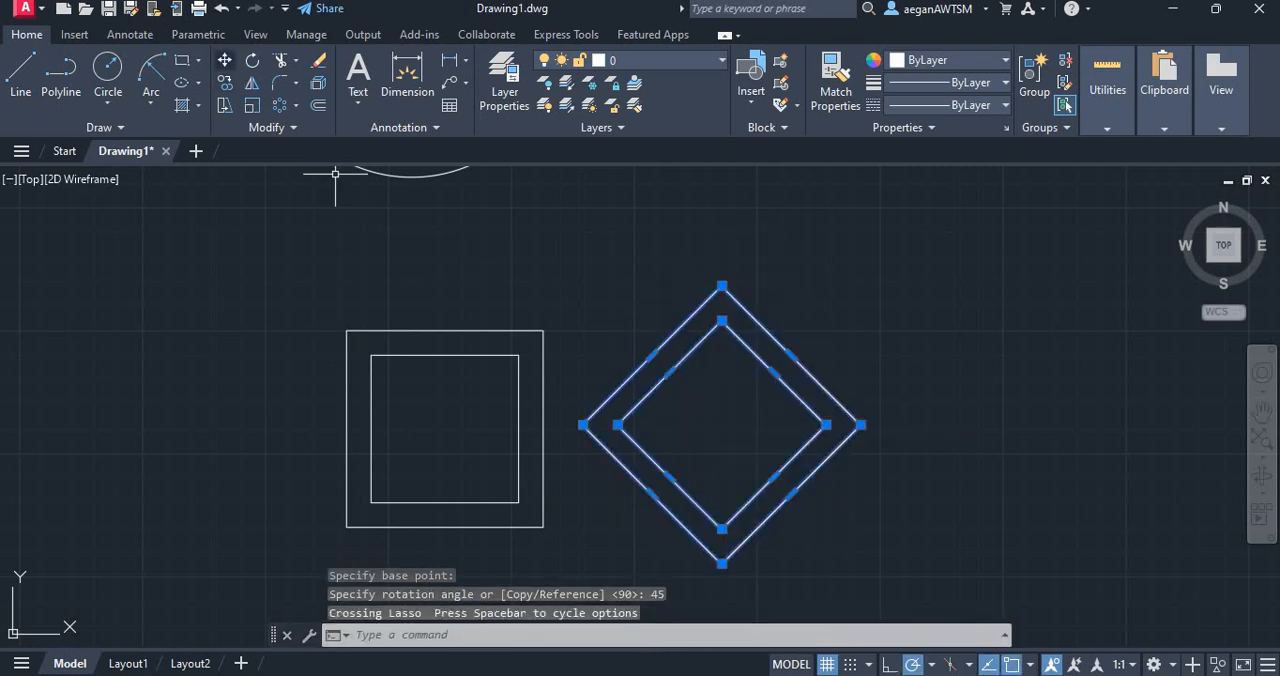
left_click(224, 60)
left_click(722, 425)
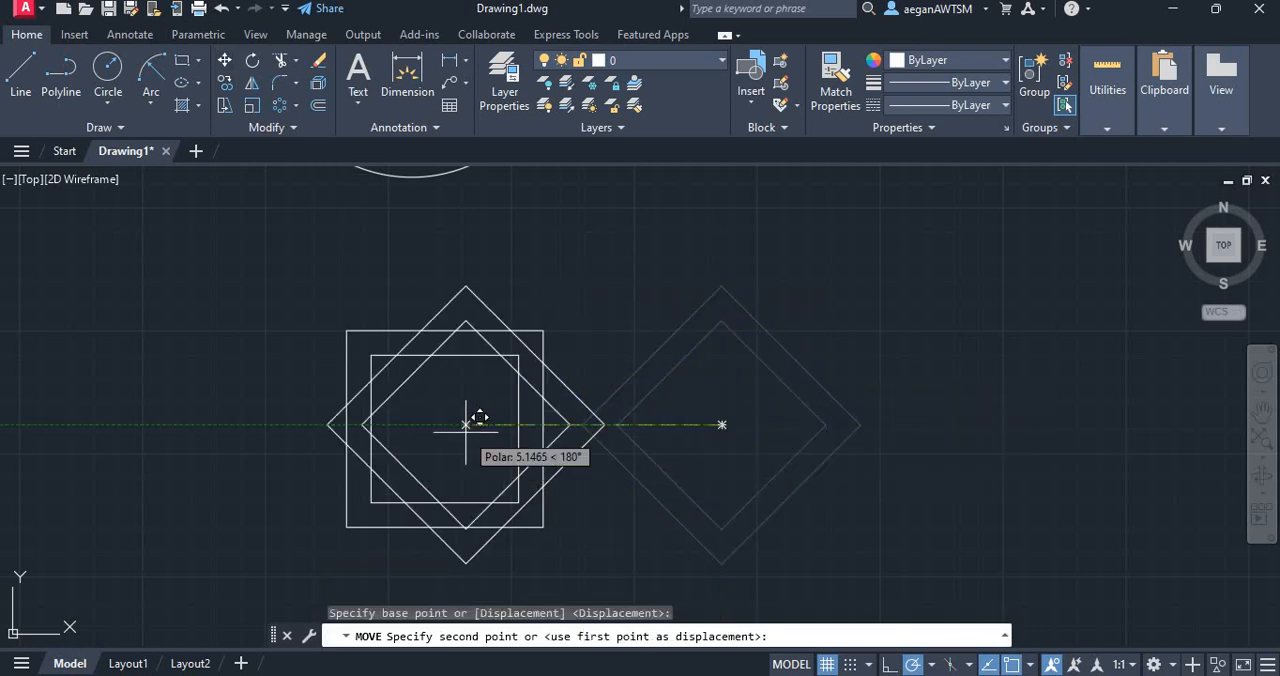
left_click(445, 428)
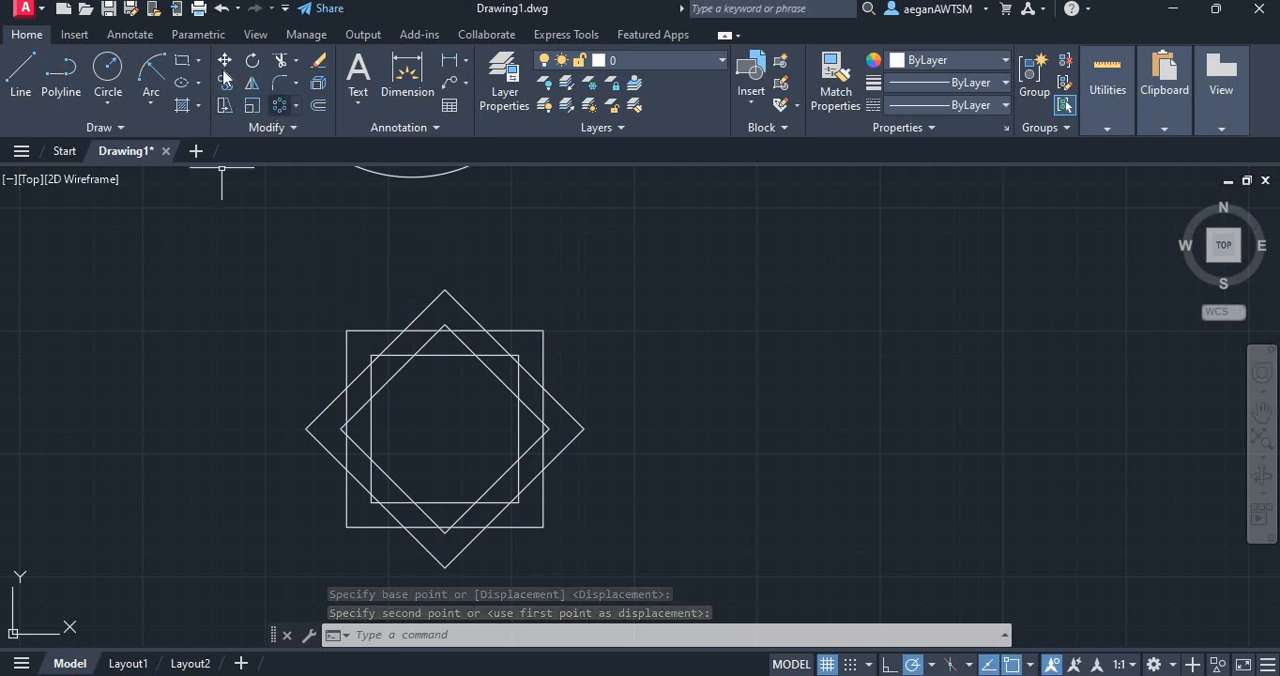
Following the PDF reference, trim the squares' top edges inside the diamond's upper-left band and the diamond's edges inside the square's left band
left_click(281, 60)
scroll(352, 374, "up", 2)
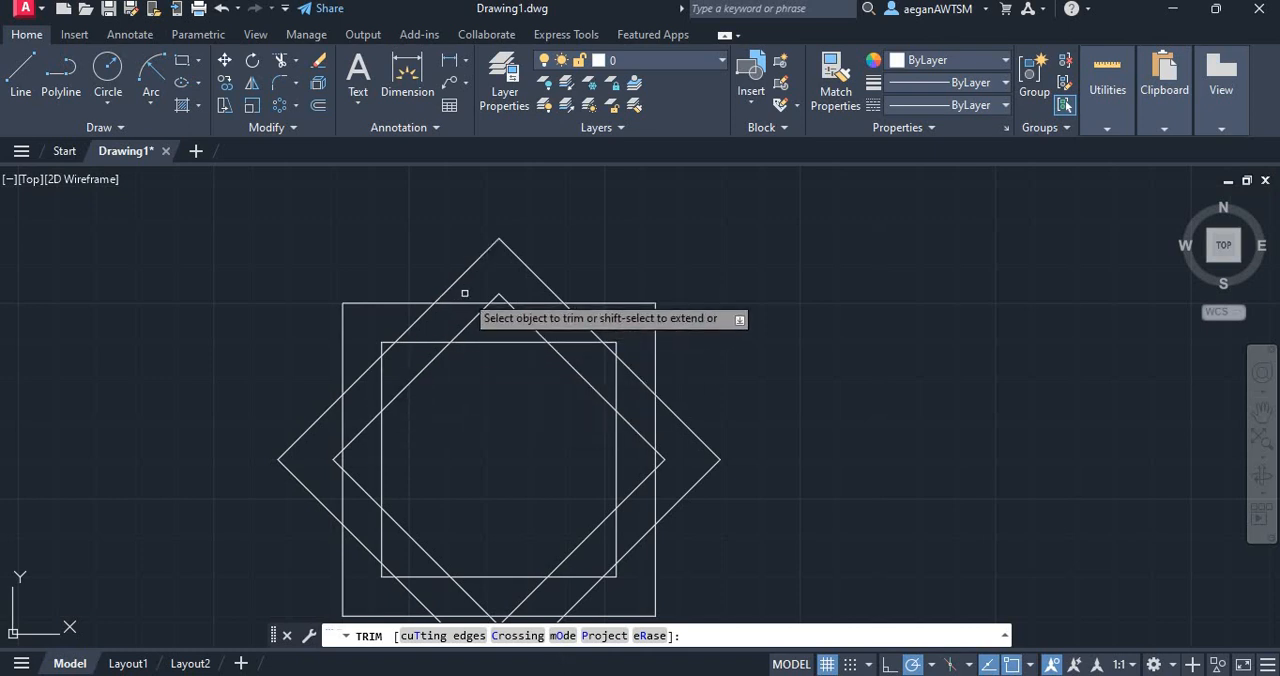
key("alt+Tab")
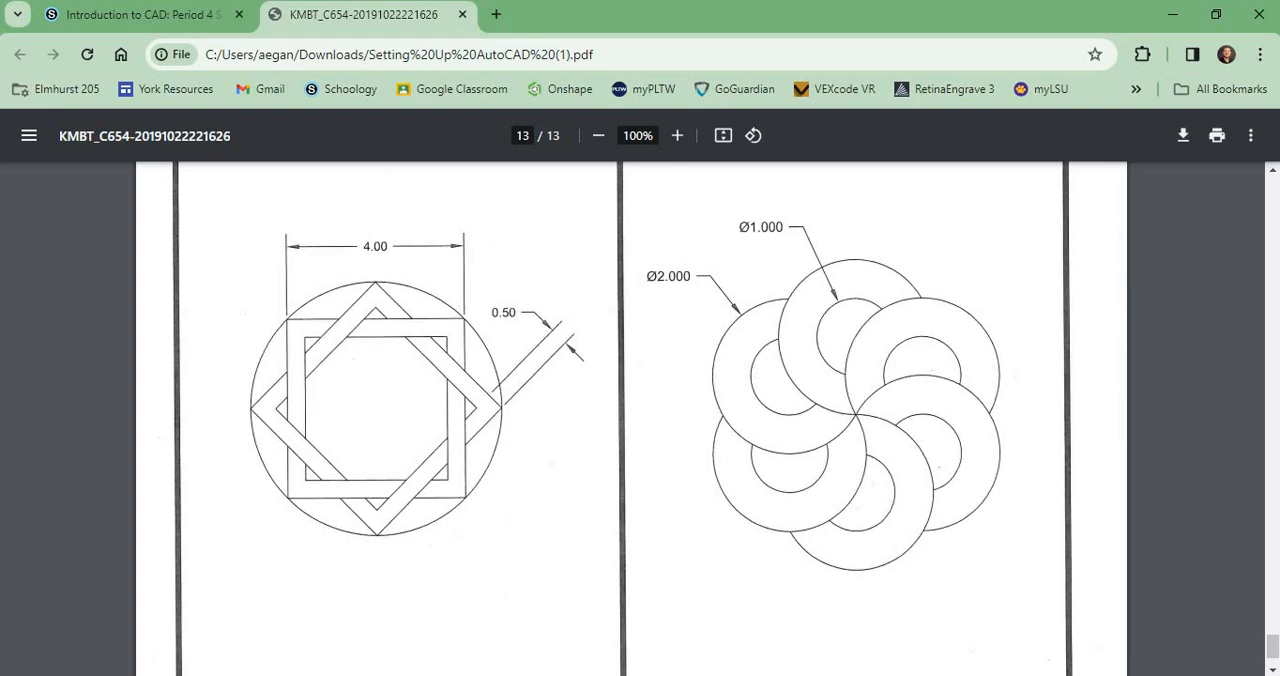
key("alt+Tab")
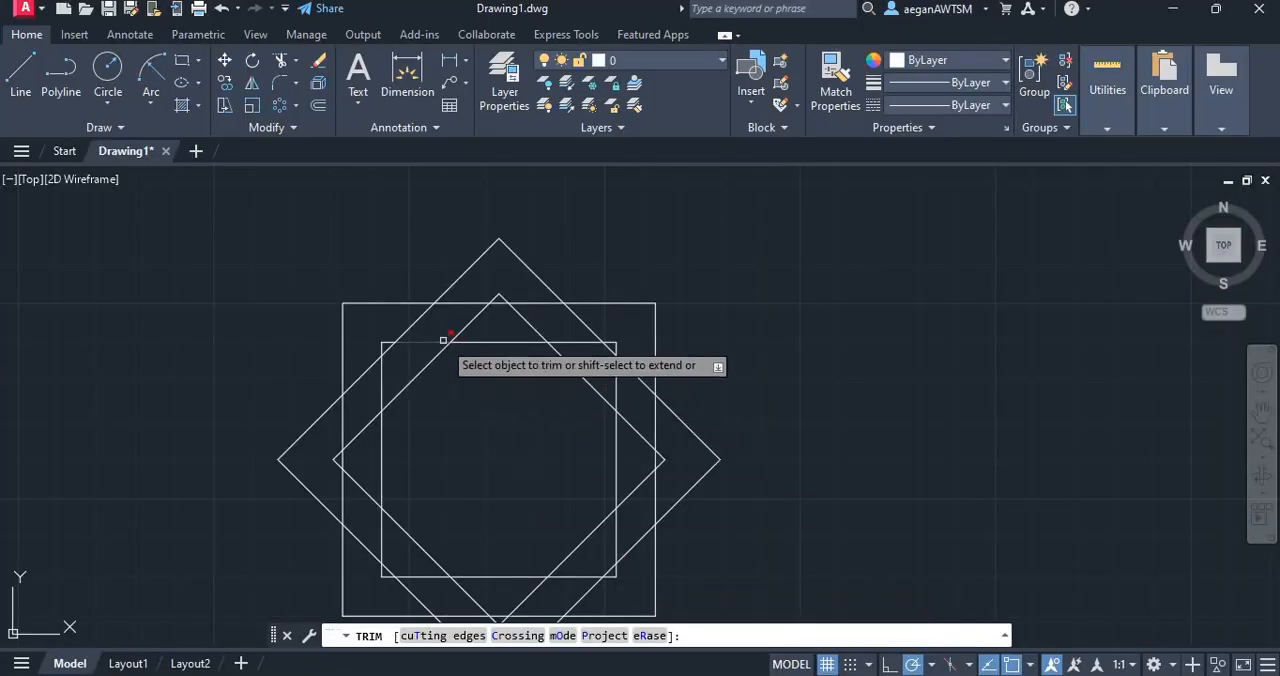
left_click(467, 292)
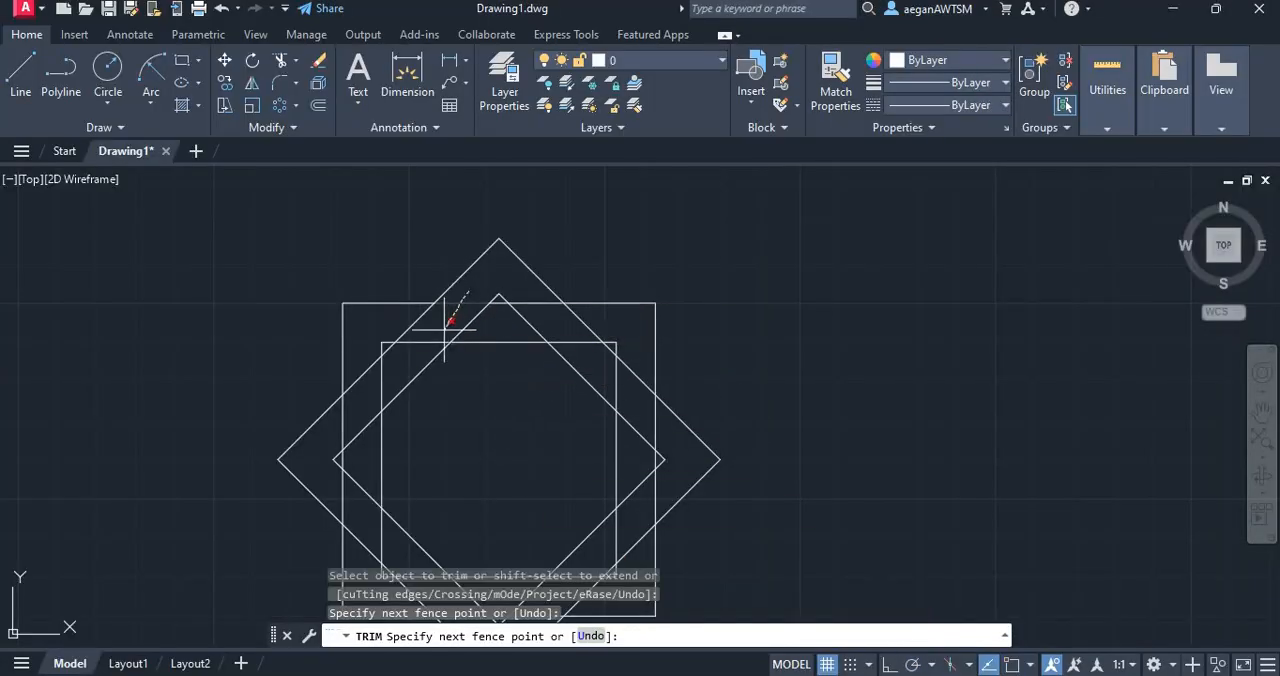
left_click(419, 352)
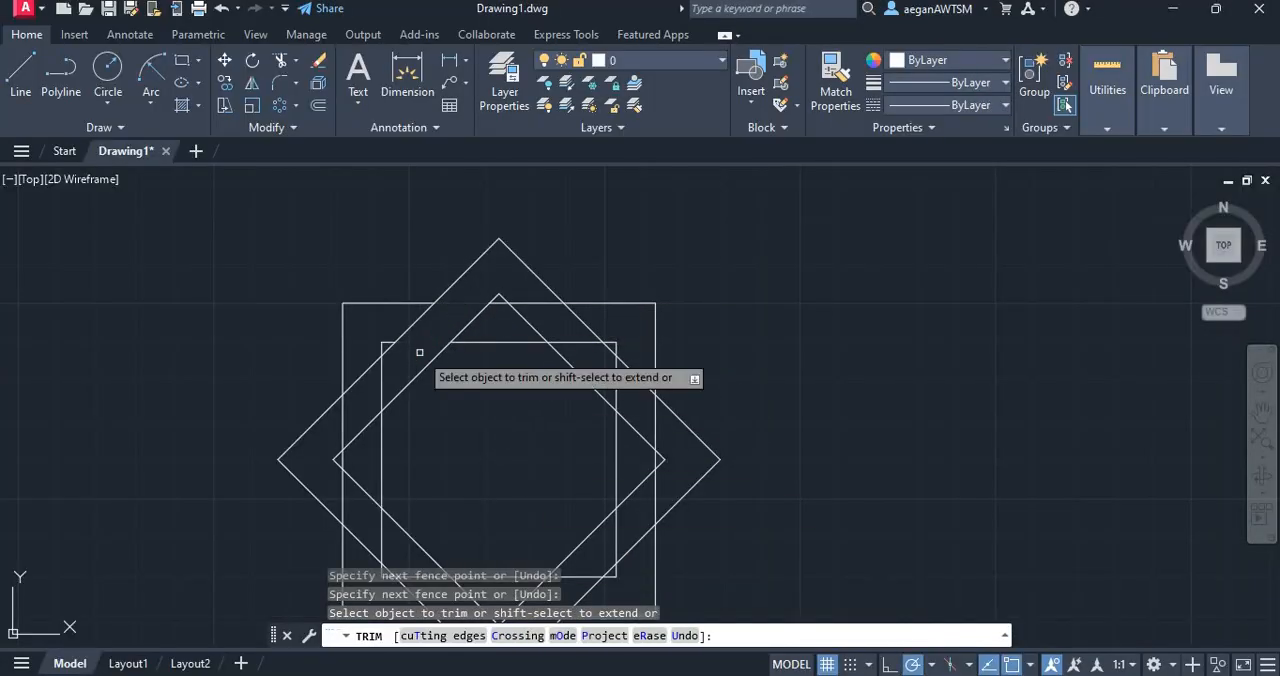
left_click(362, 370)
key("Return")
Trim the squares' left edges where they cross the diamond's lower-left band
scroll(426, 234, "up", 1)
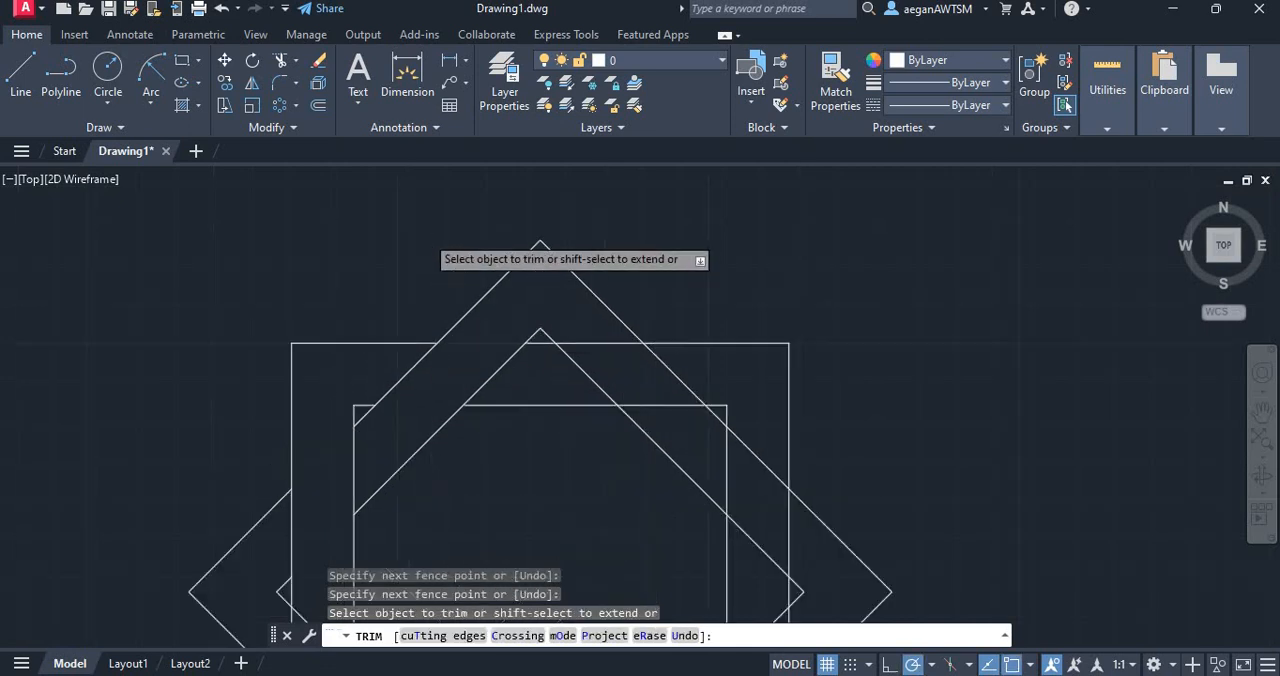
scroll(423, 234, "down", 3)
scroll(401, 455, "up", 2)
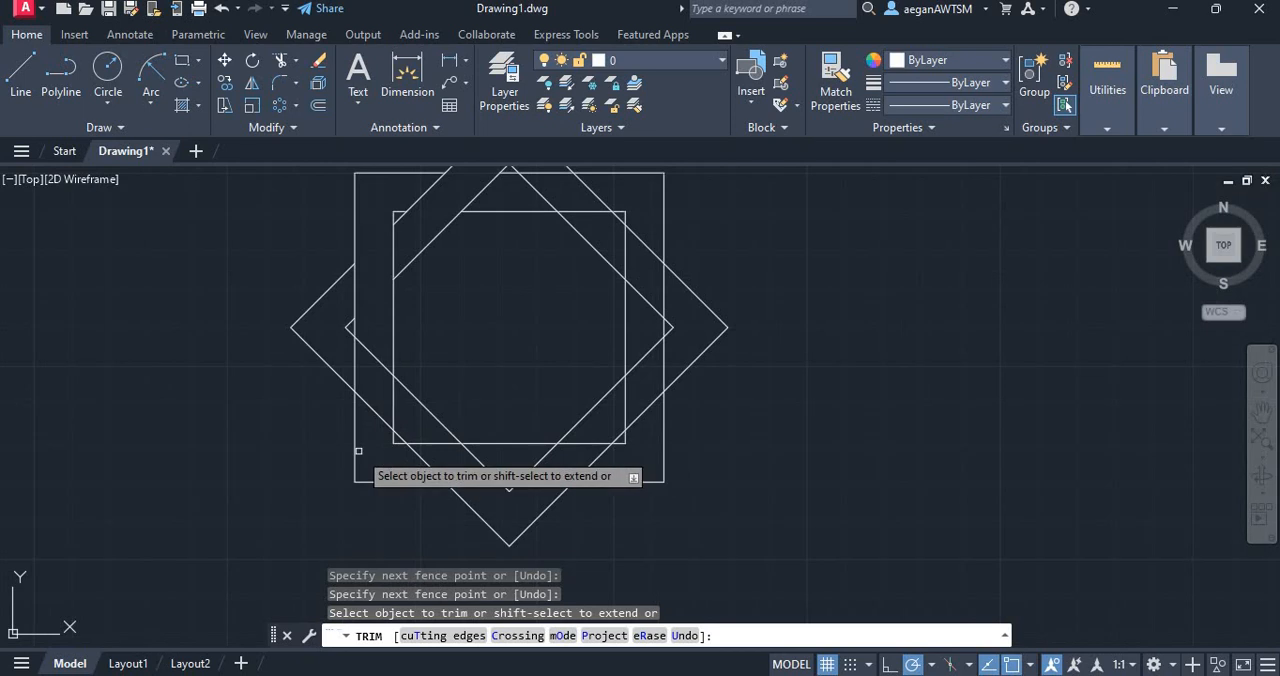
left_click(340, 350)
left_click(393, 394)
key("Return")
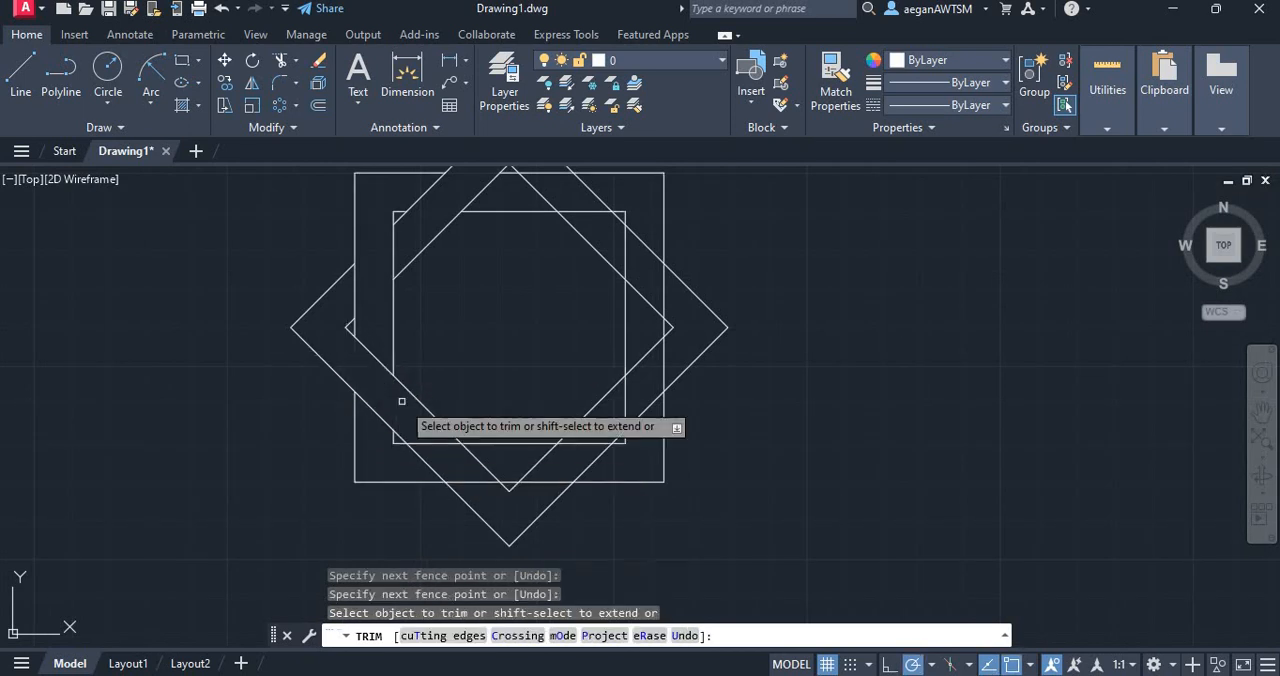
Trim the diamond's lower-left edges where they cross the square frame's bottom band
left_click(416, 462)
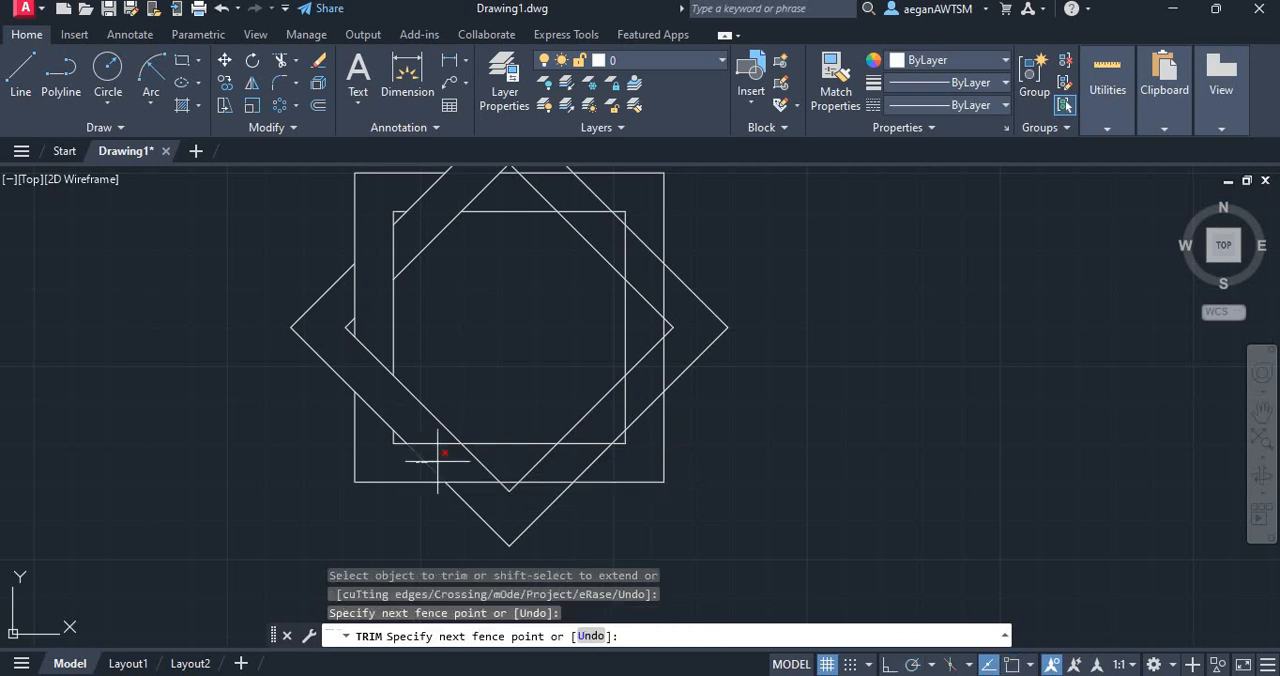
left_click(480, 456)
key("Return")
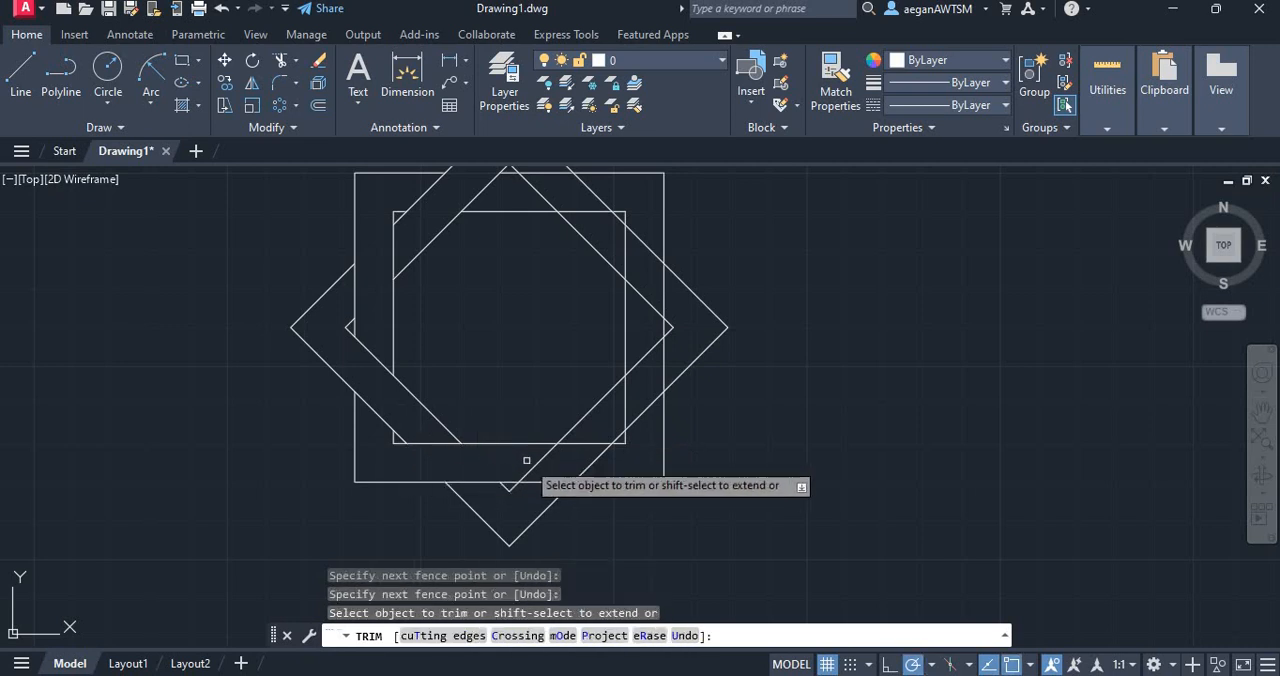
Trim the squares' bottom edges inside the diamond's lower-right band and the diamond's lower-right edges inside the square frame's right band
left_click(543, 493)
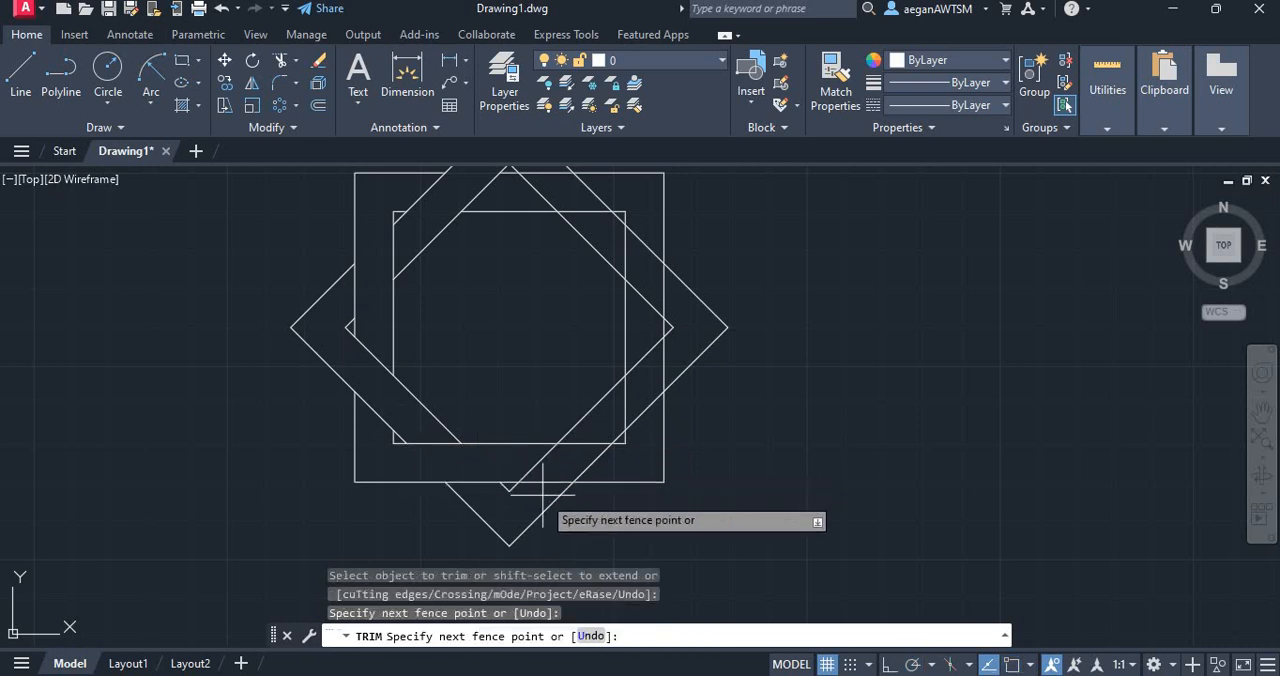
left_click(594, 436)
key("Return")
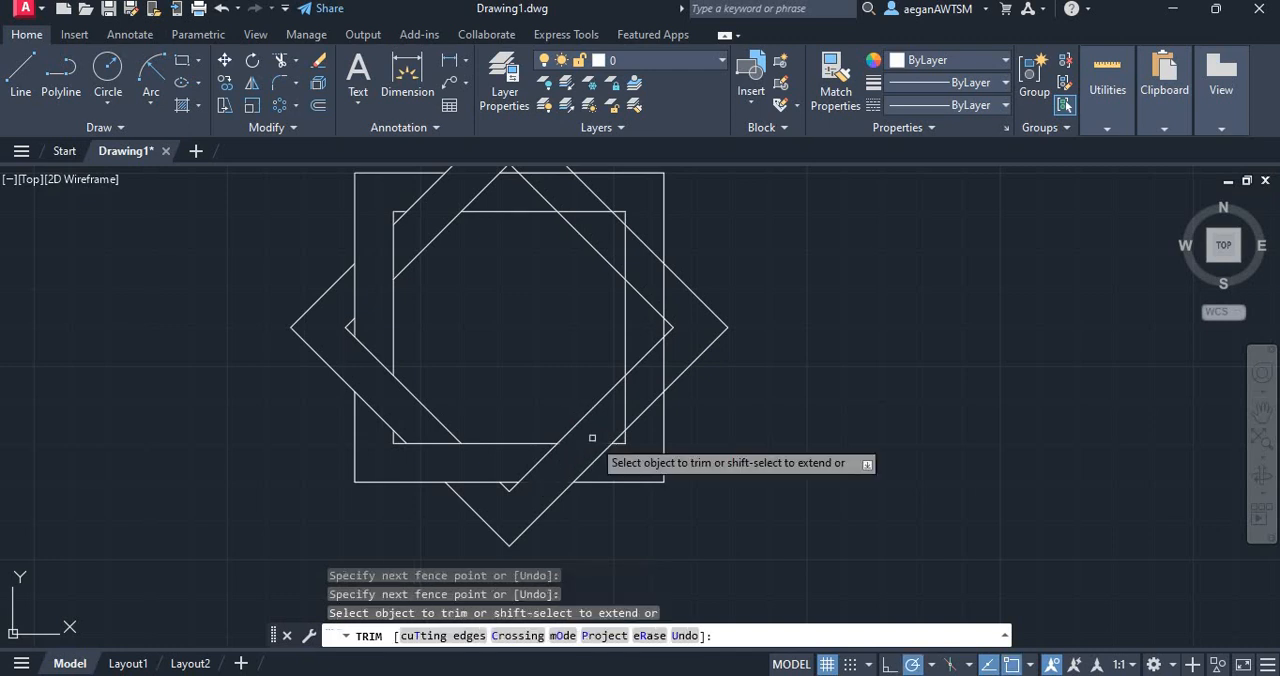
left_click(642, 426)
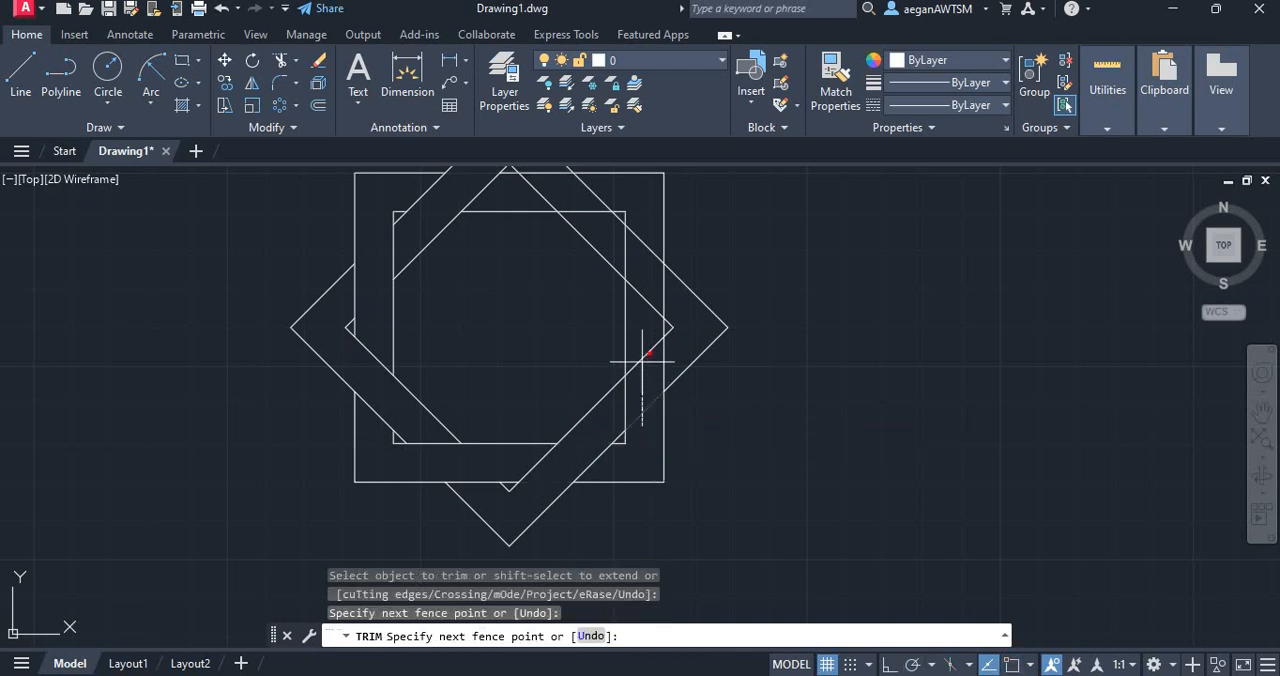
left_click(643, 349)
key("Return")
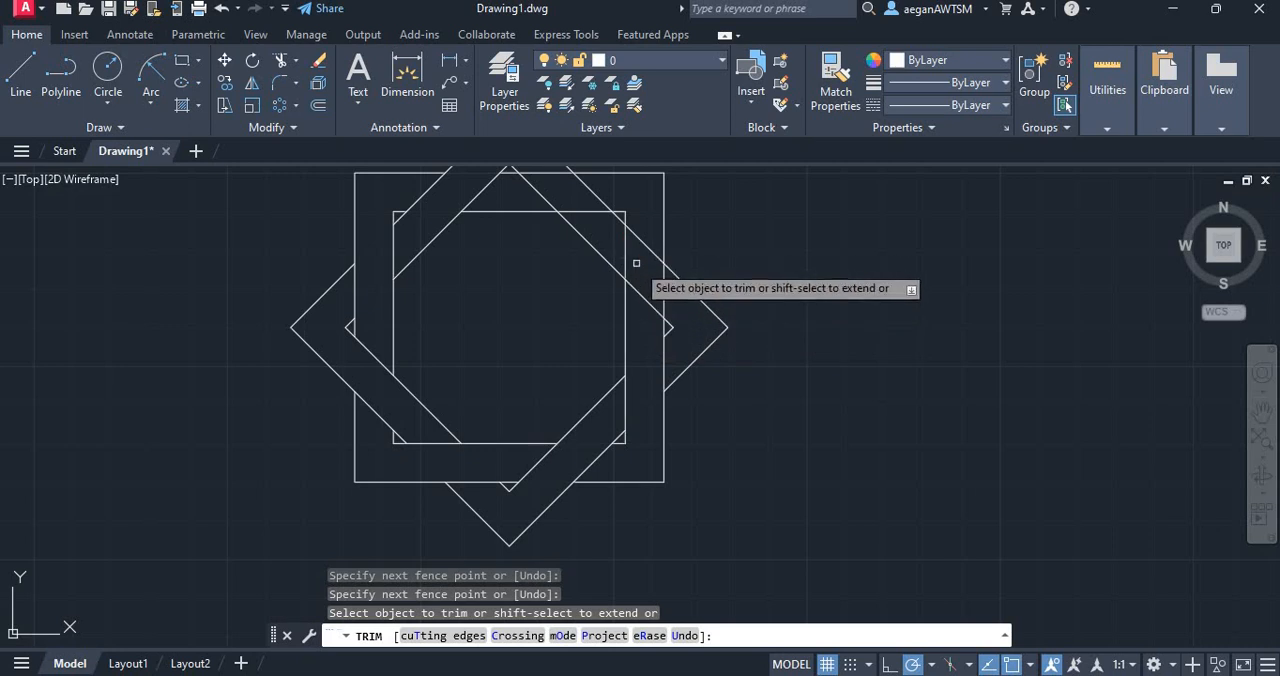
Trim the squares' right edges inside the diamond's upper-right band and the diamond's upper-right edges inside the square frame's top band
left_click(603, 245)
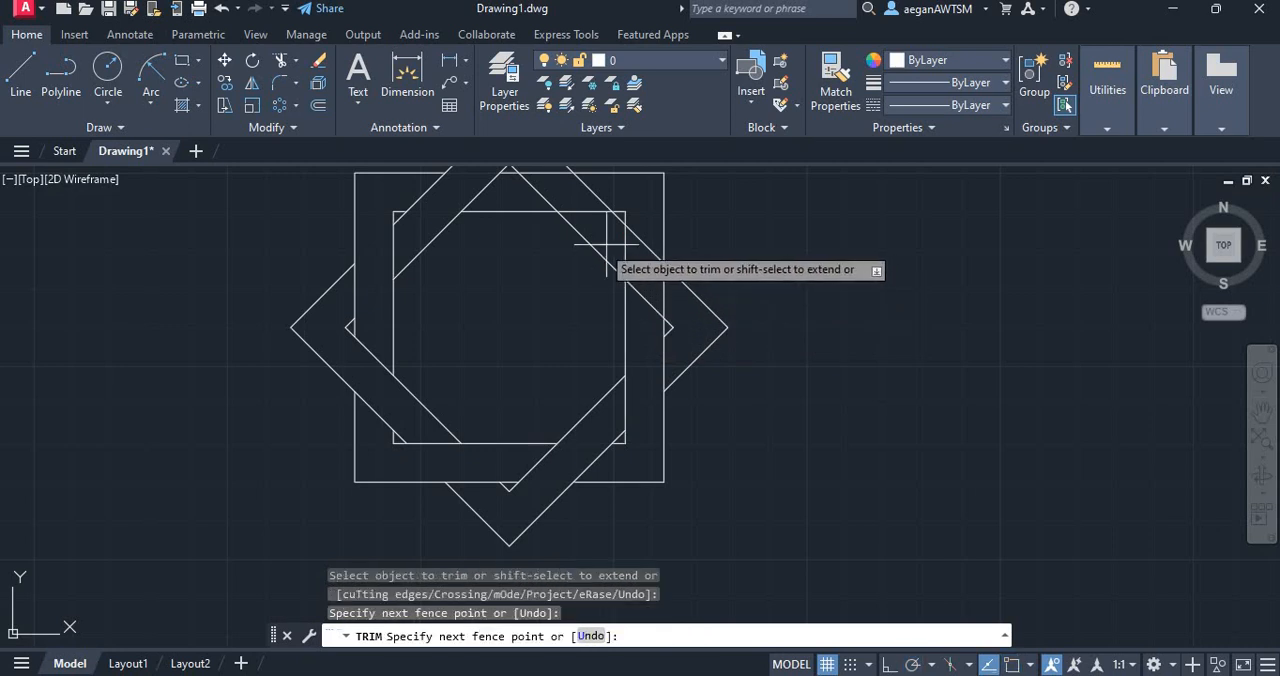
left_click(673, 297)
key("Return")
scroll(648, 316, "down", 2)
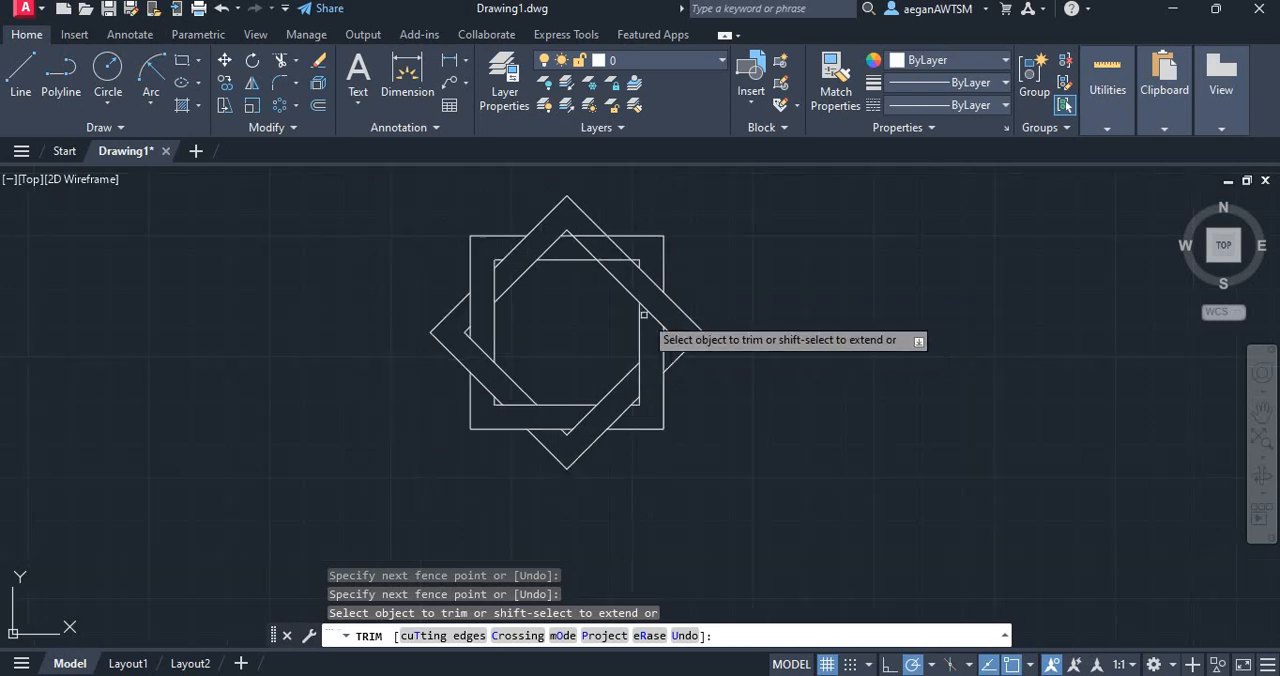
scroll(617, 243, "up", 4)
left_click(634, 253)
left_click(518, 256)
key("Return")
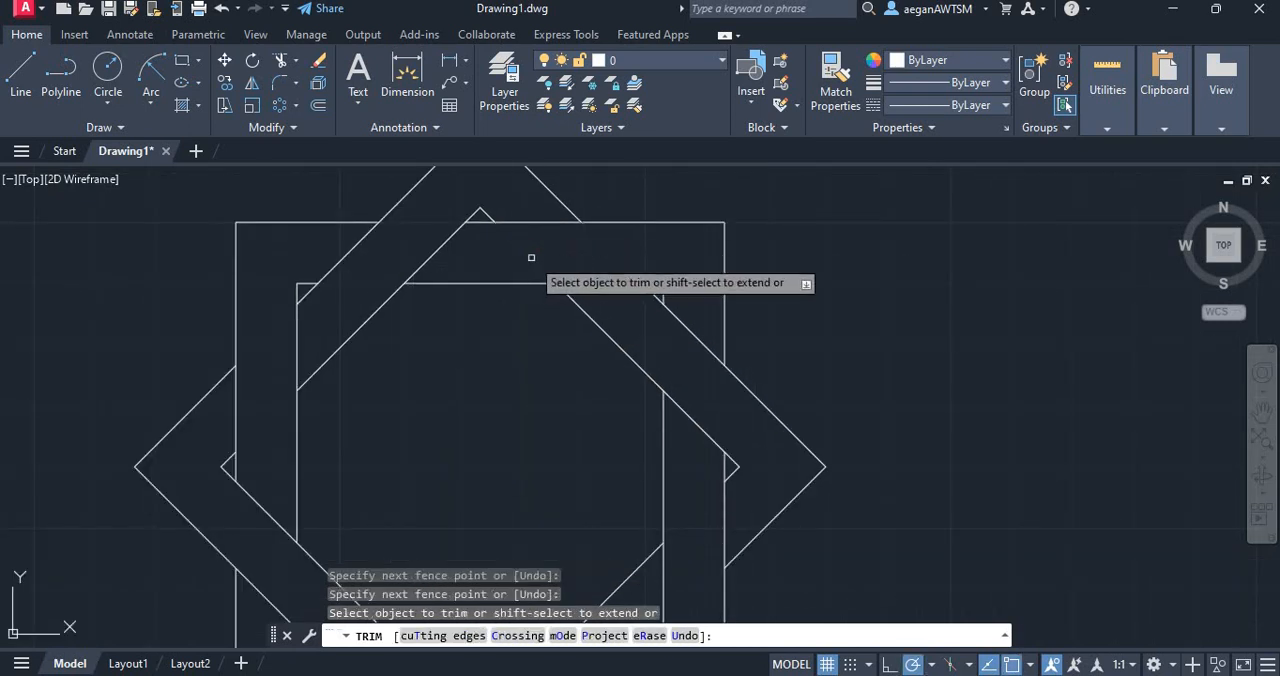
scroll(647, 251, "down", 4)
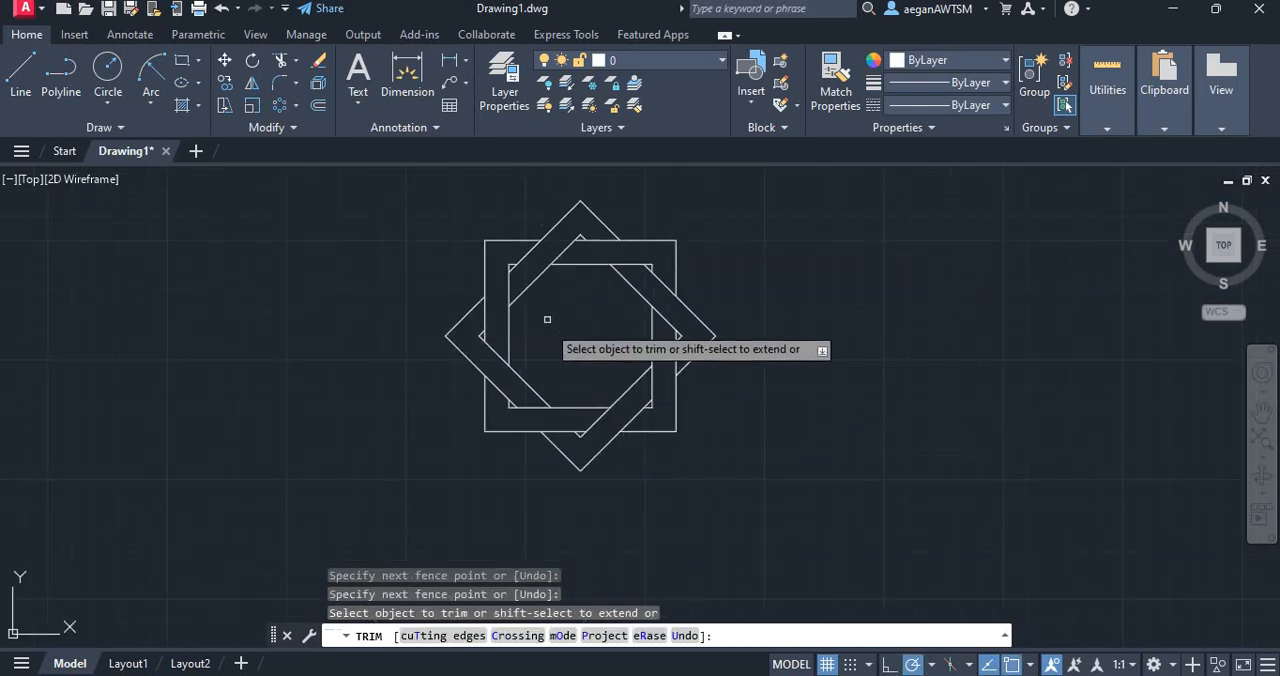
left_click(118, 76)
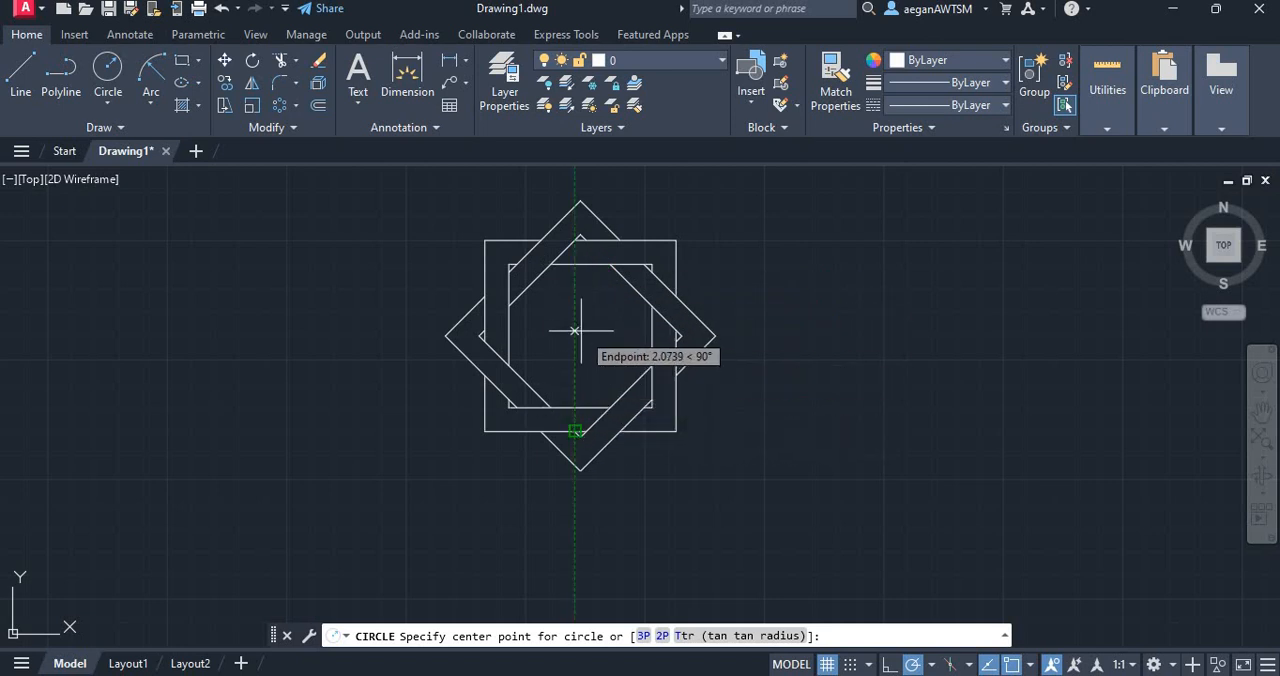
scroll(503, 334, "up", 4)
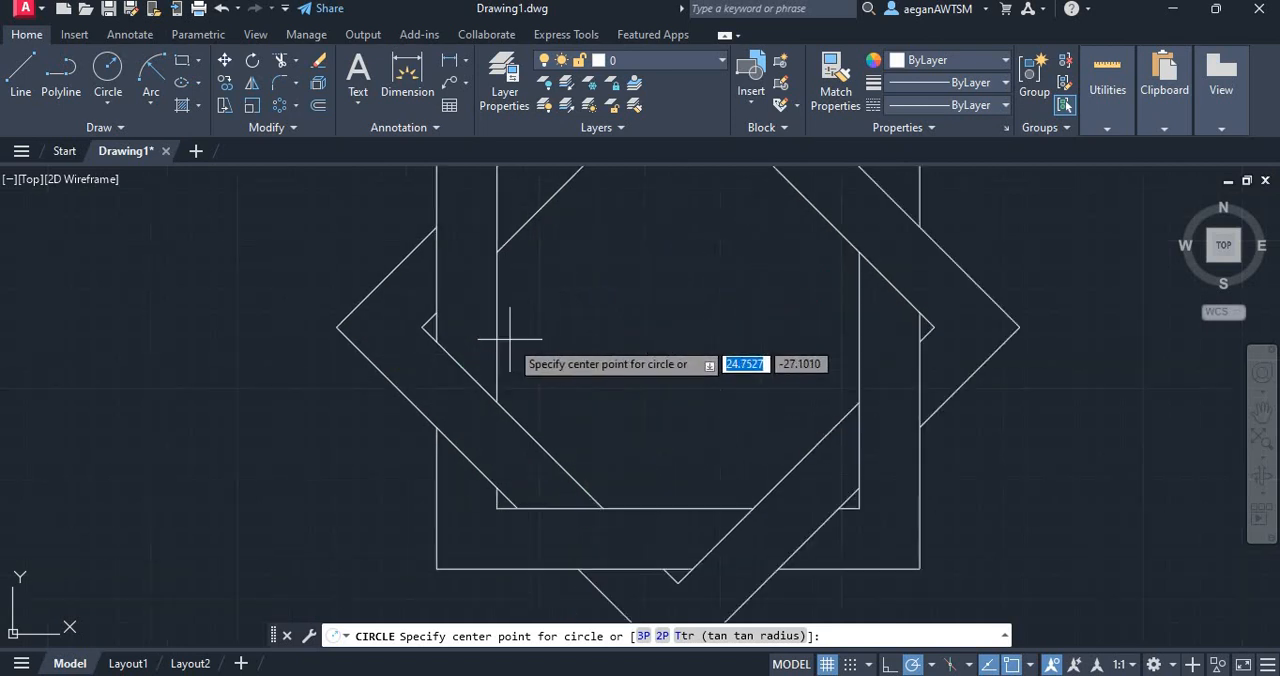
scroll(423, 327, "down", 2)
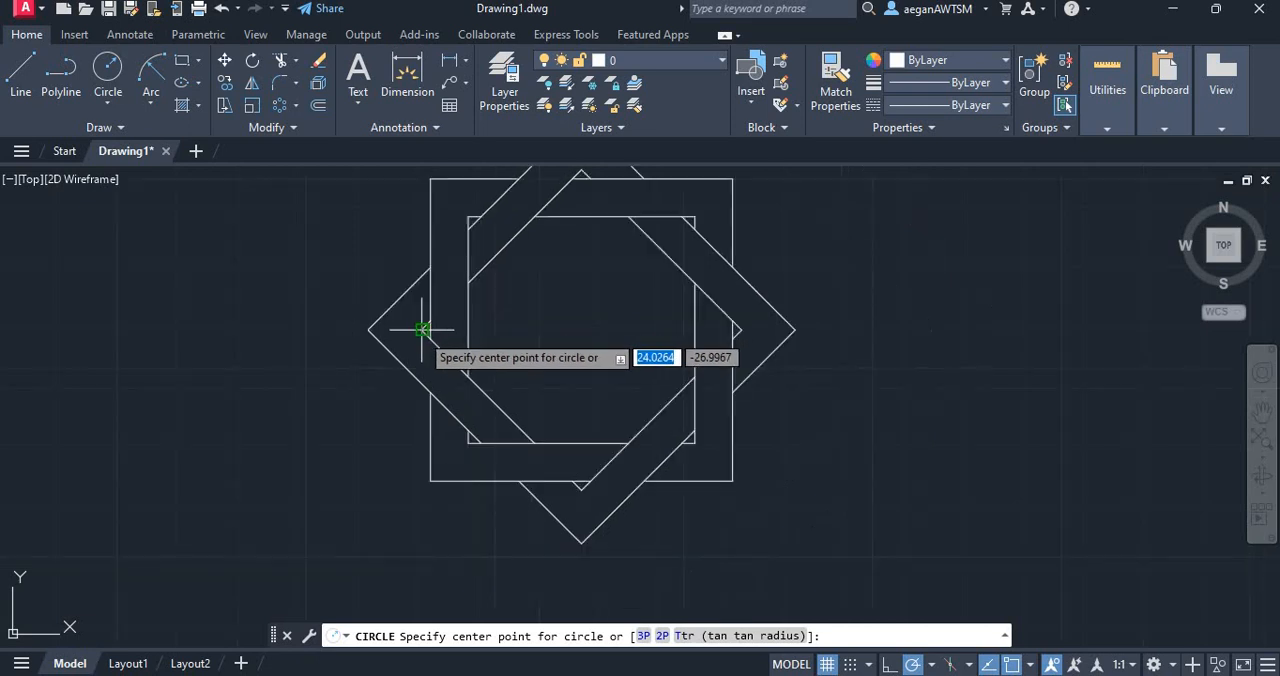
Draw a horizontal and a vertical construction line joining the opposite corners of the inner diamond
left_click(20, 75)
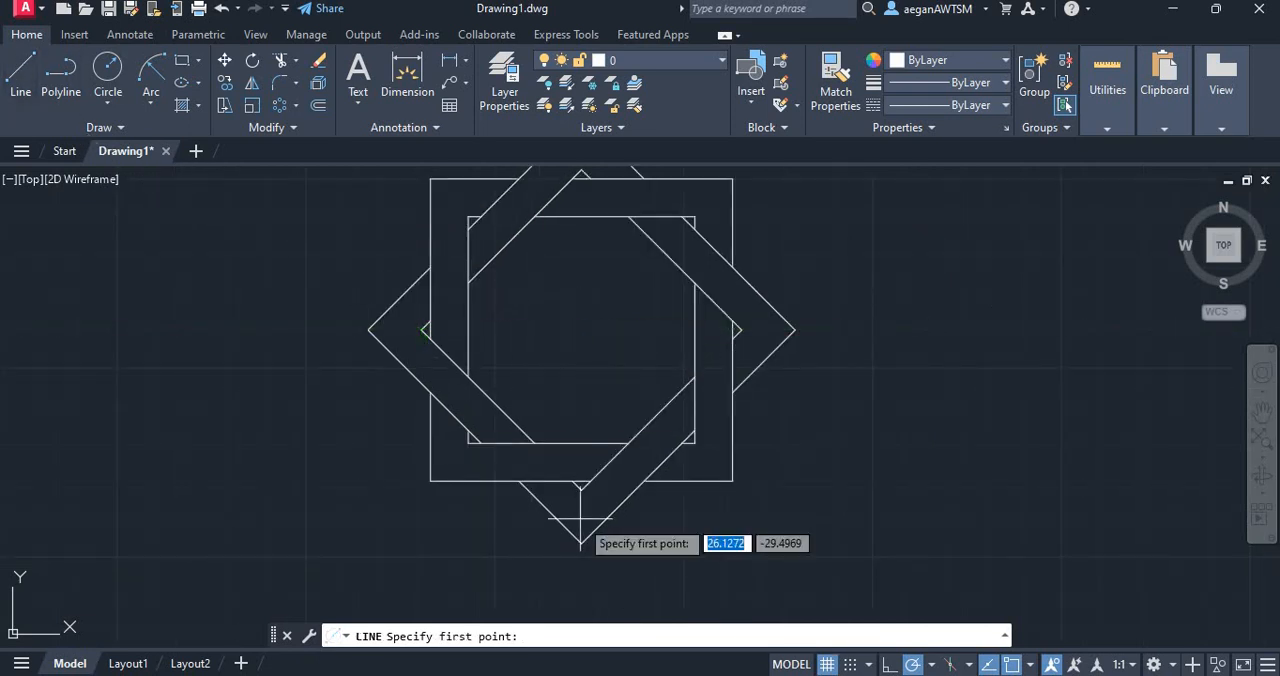
left_click(424, 329)
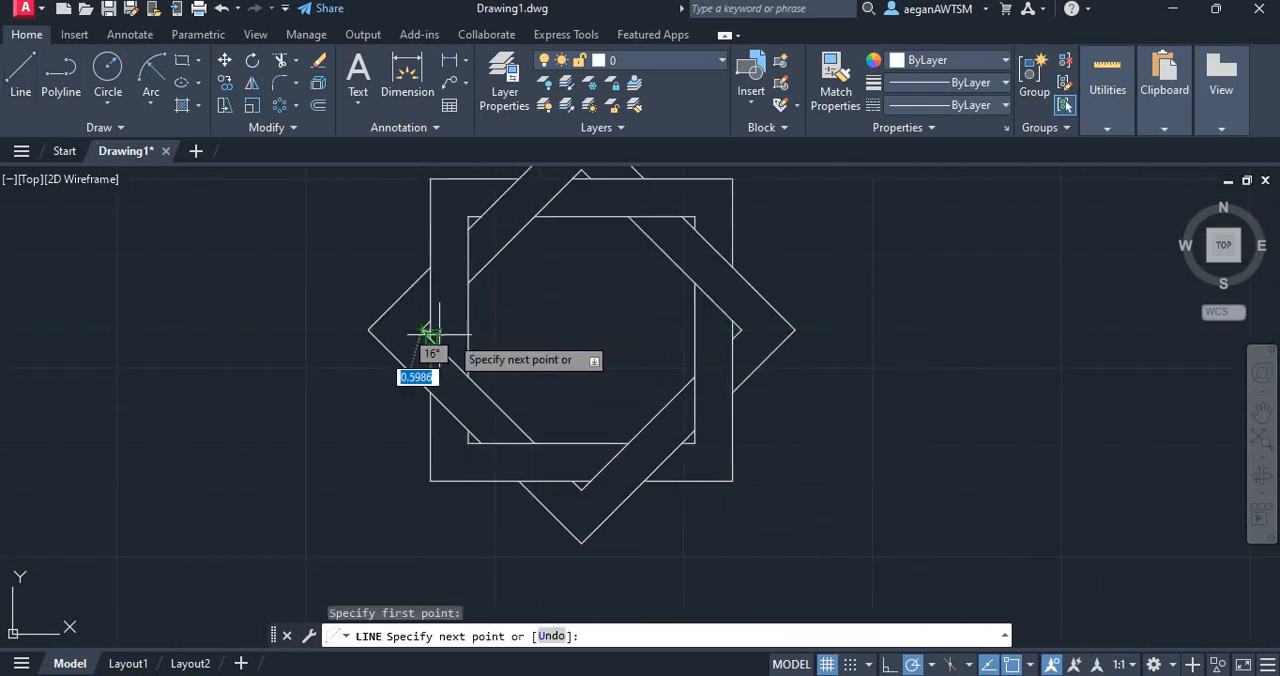
left_click(740, 329)
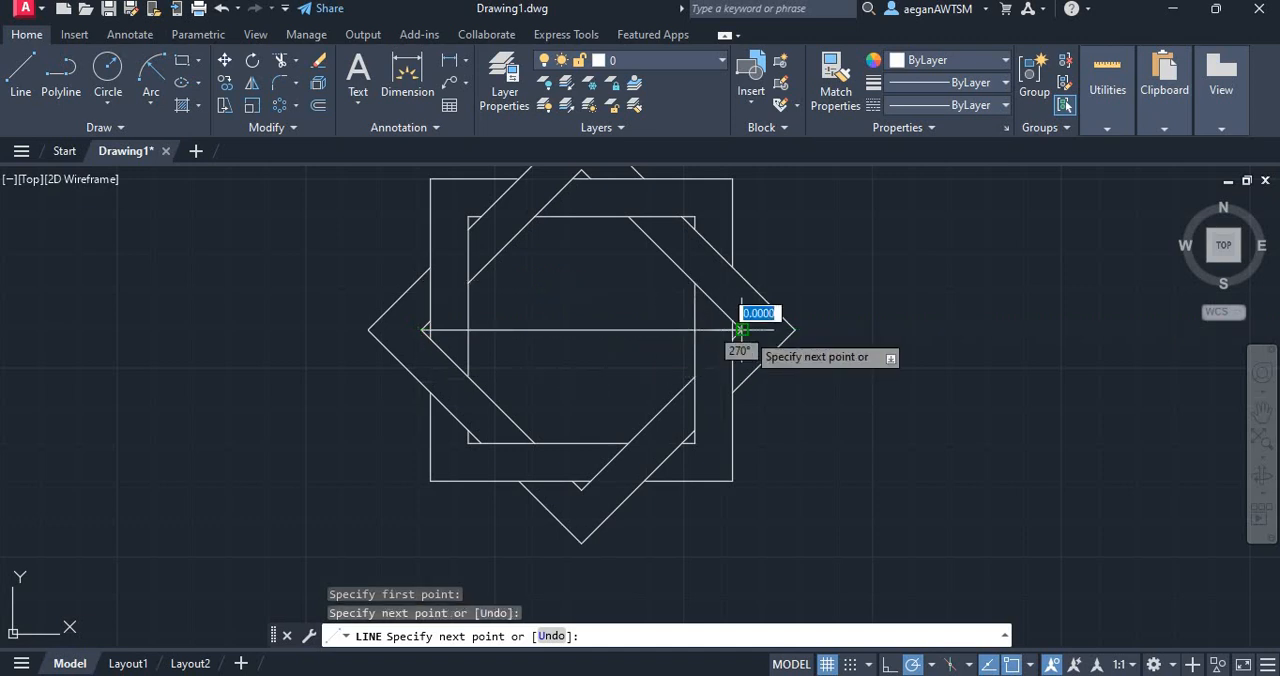
key("Escape")
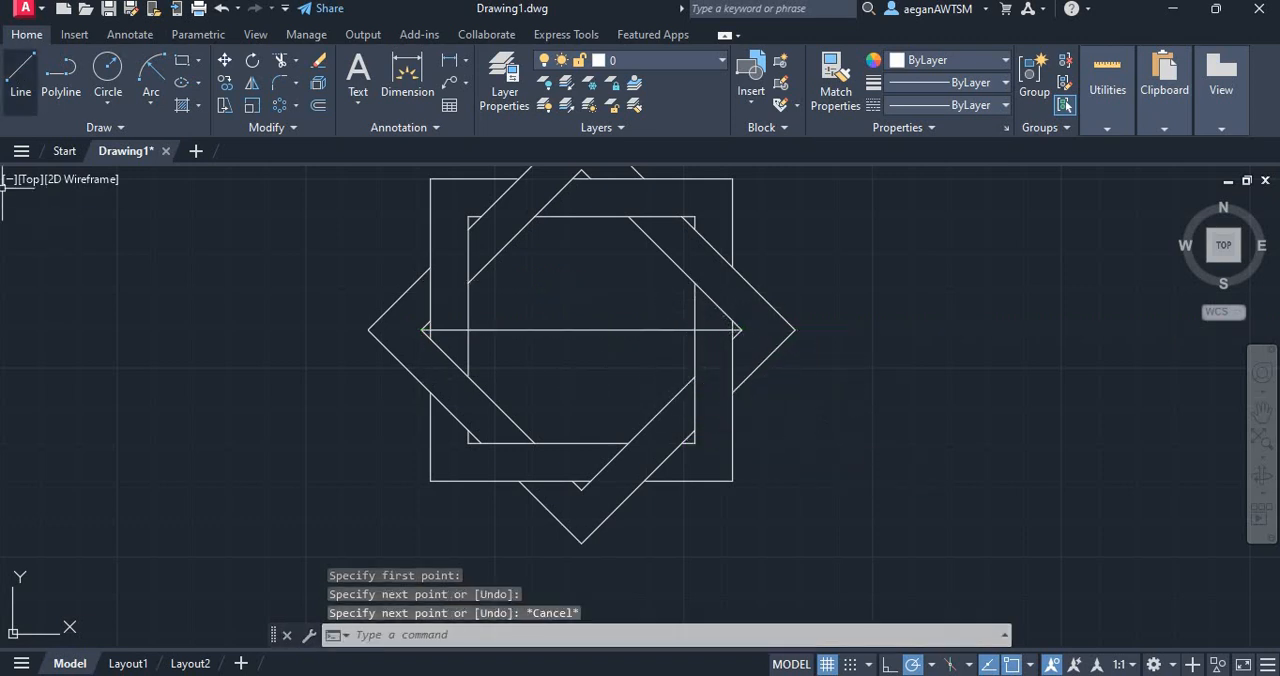
left_click(20, 75)
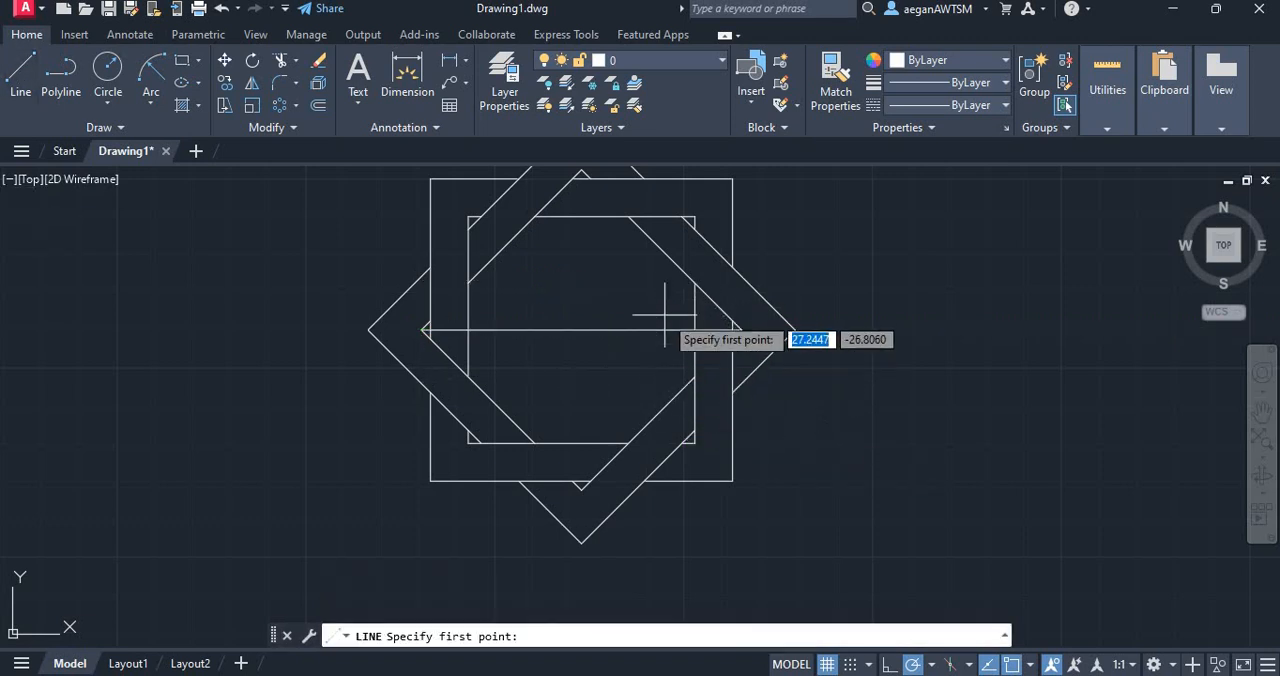
left_click(581, 488)
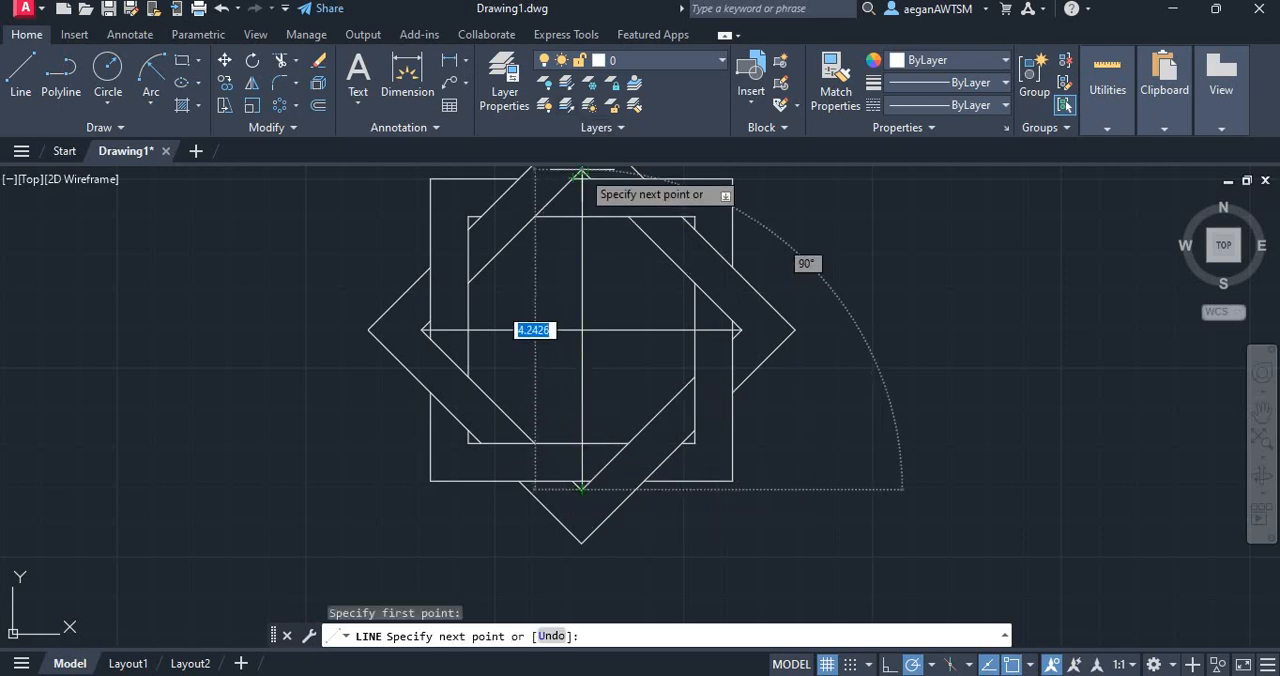
key("Escape")
Draw a circle centred where the two construction lines cross, passing through the outer diamond's top corner
scroll(900, 357, "down", 2)
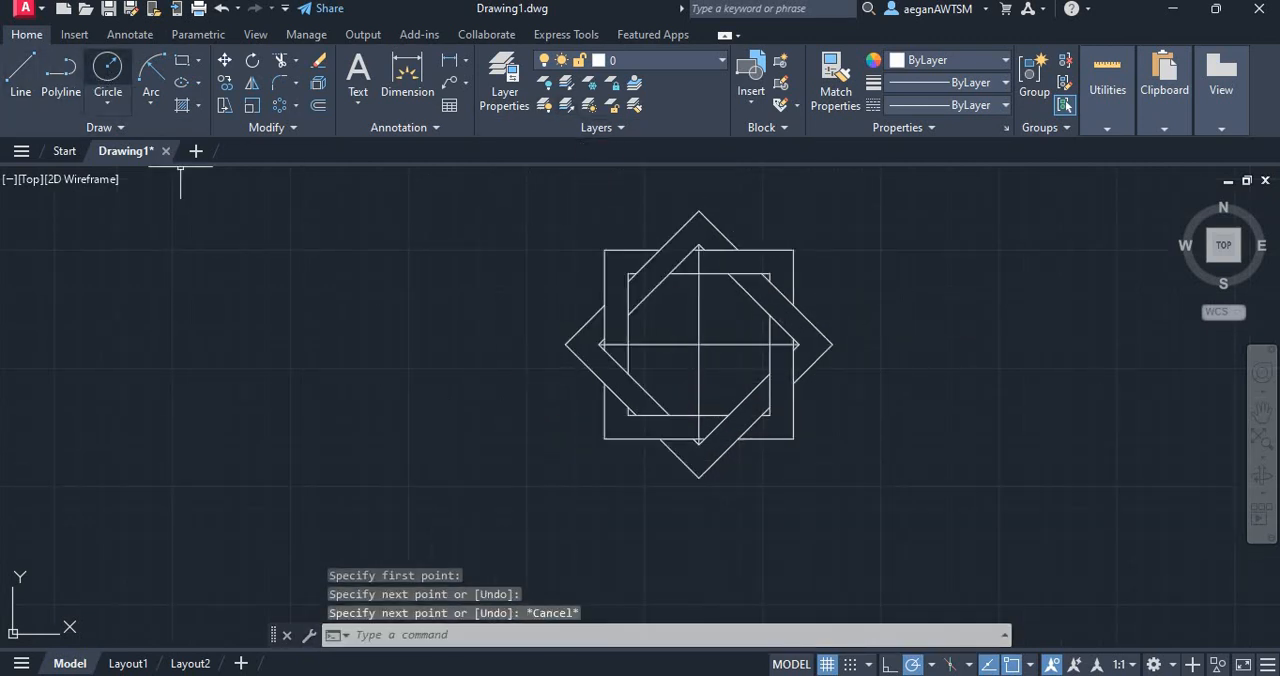
left_click(108, 68)
left_click(698, 345)
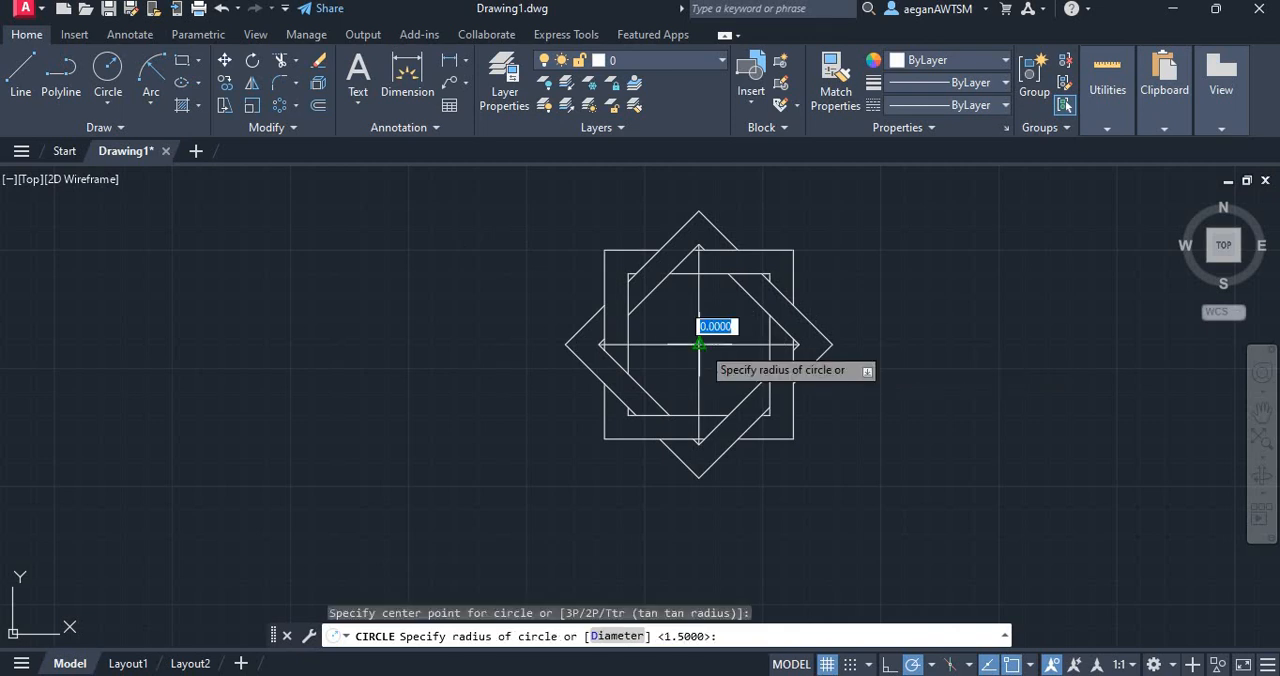
left_click(696, 212)
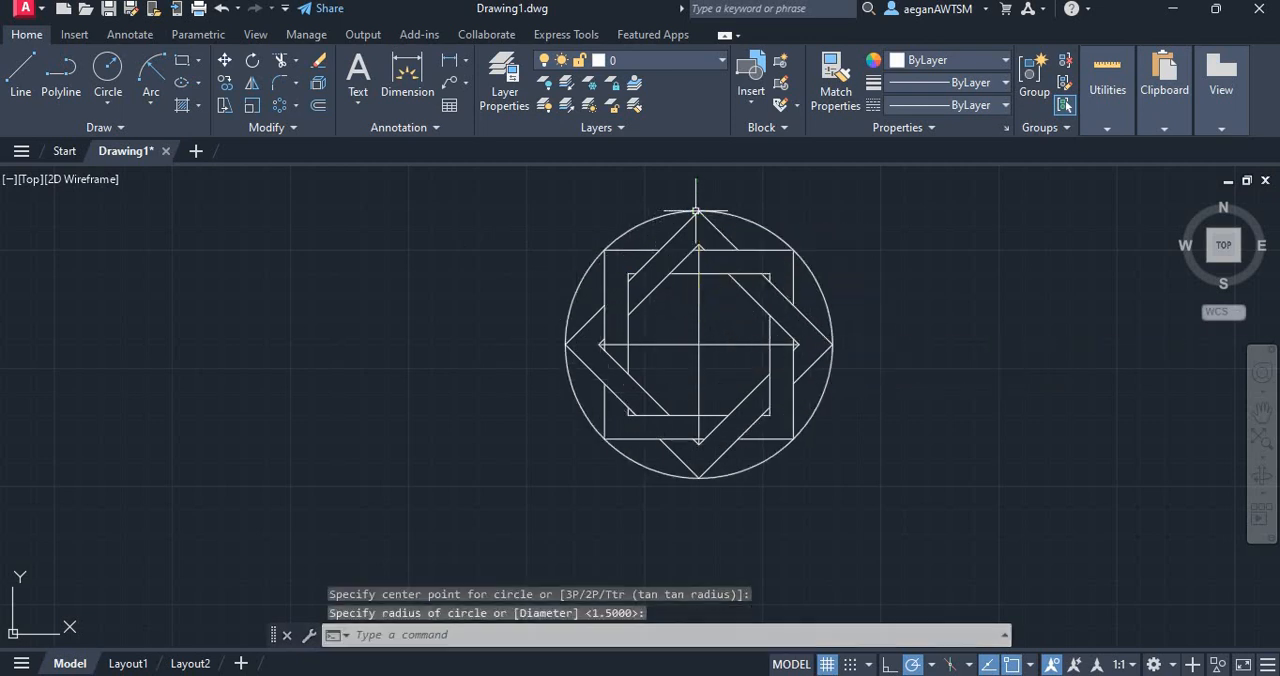
key("Escape")
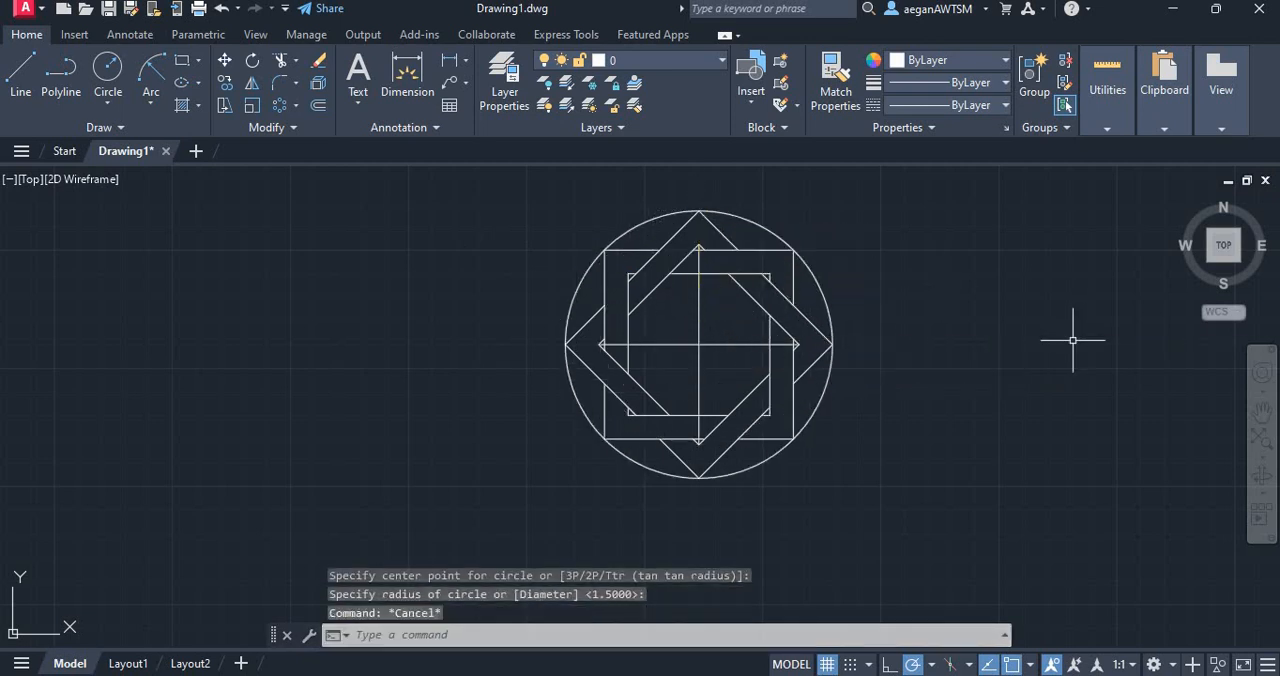
Delete the vertical and horizontal construction lines inside the interlaced figure
left_click(700, 326)
key("Delete")
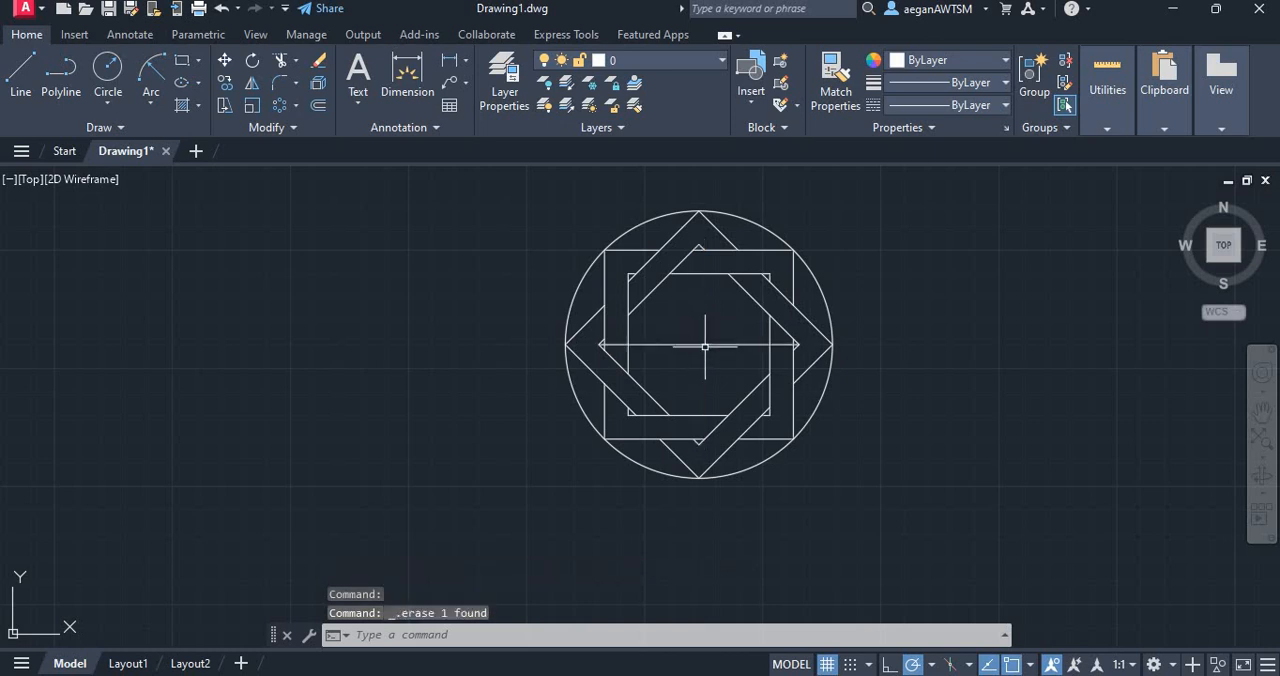
left_click(708, 343)
key("Delete")
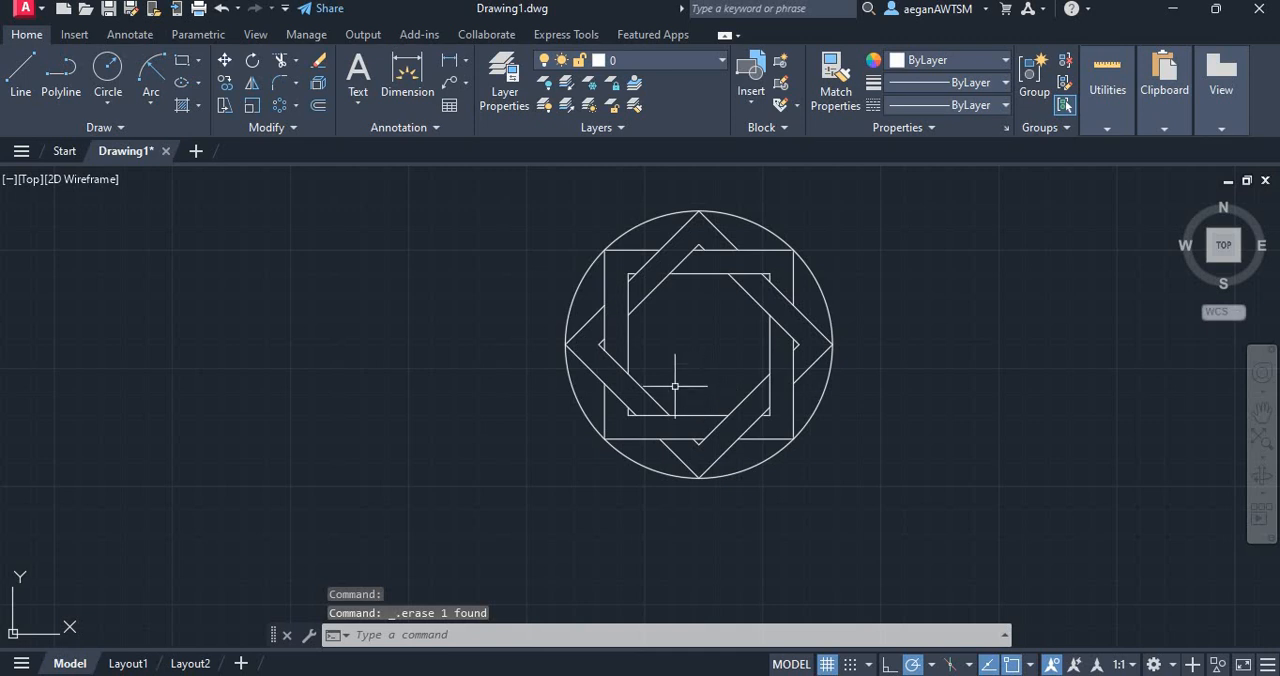
scroll(514, 386, "down", 3)
scroll(705, 415, "up", 3)
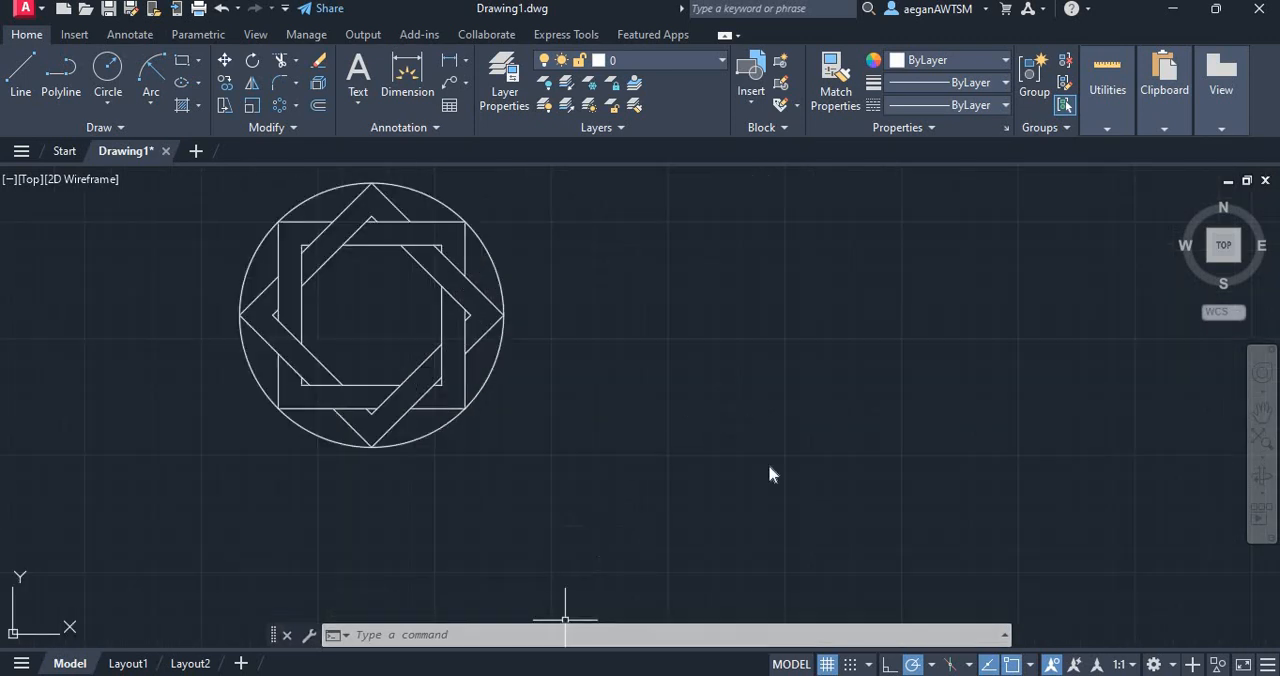
Check the next figure in the PDF and draw concentric circles of diameter 2 and 1 to the right of the finished figure
key("alt+Tab")
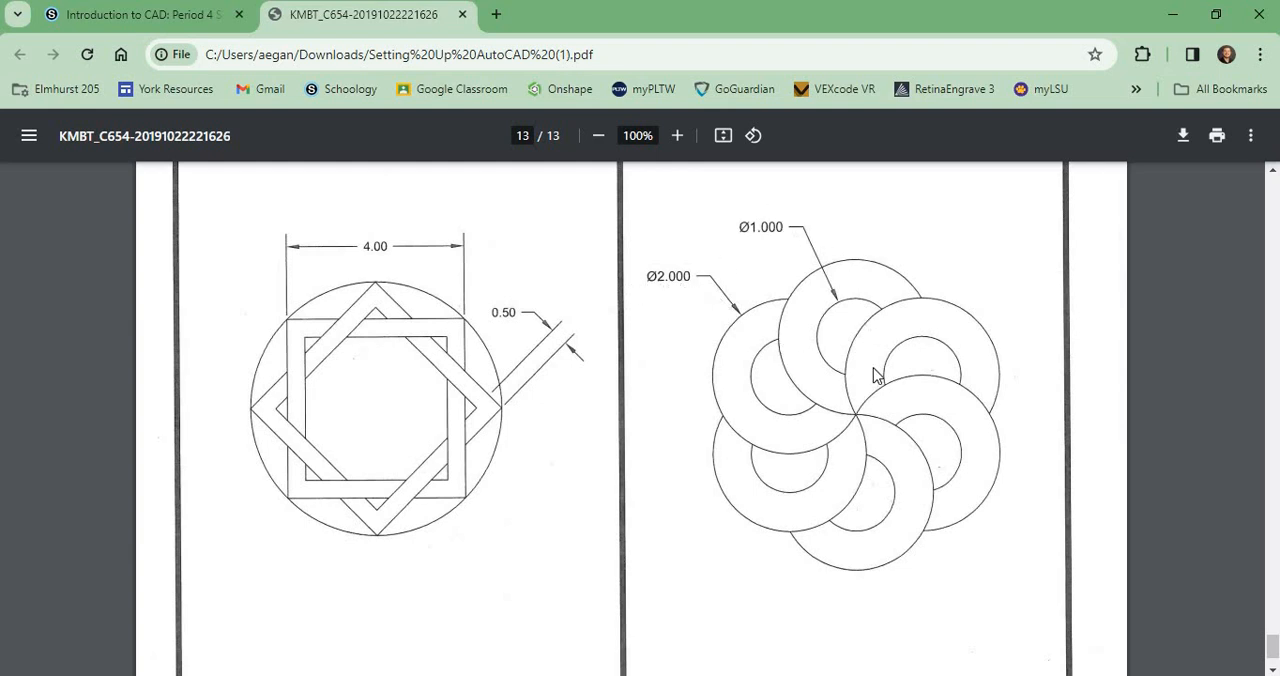
key("alt+Tab")
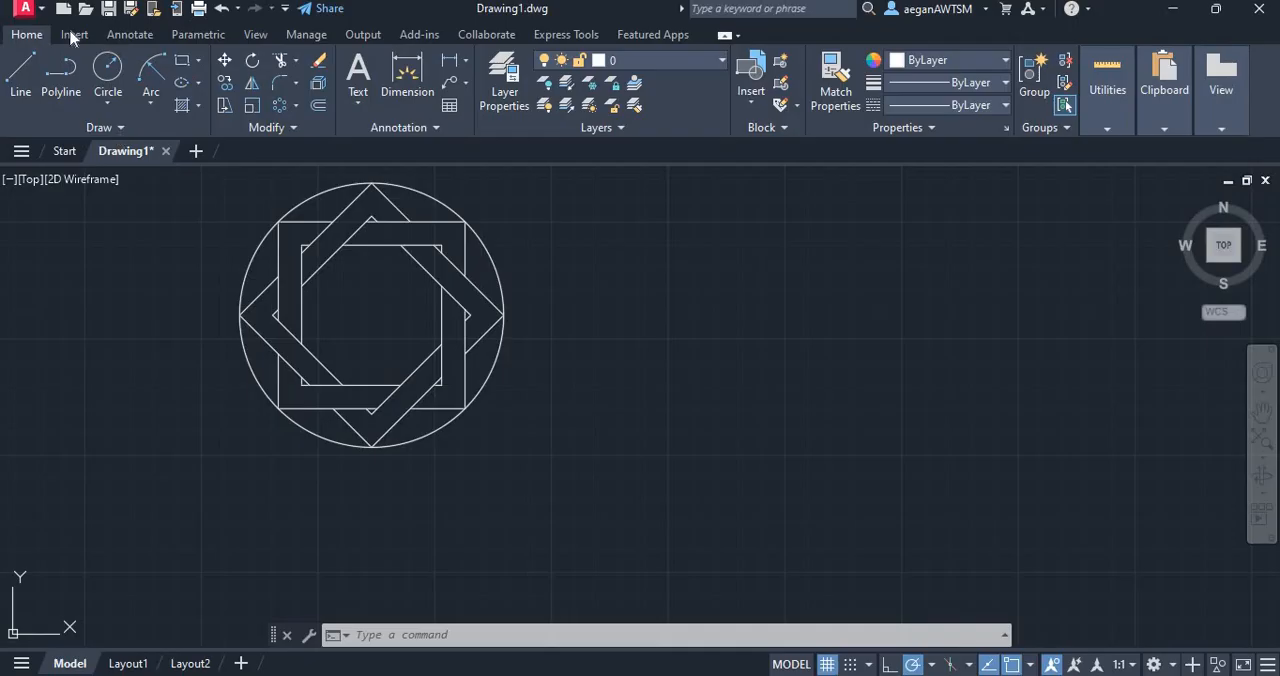
left_click(111, 98)
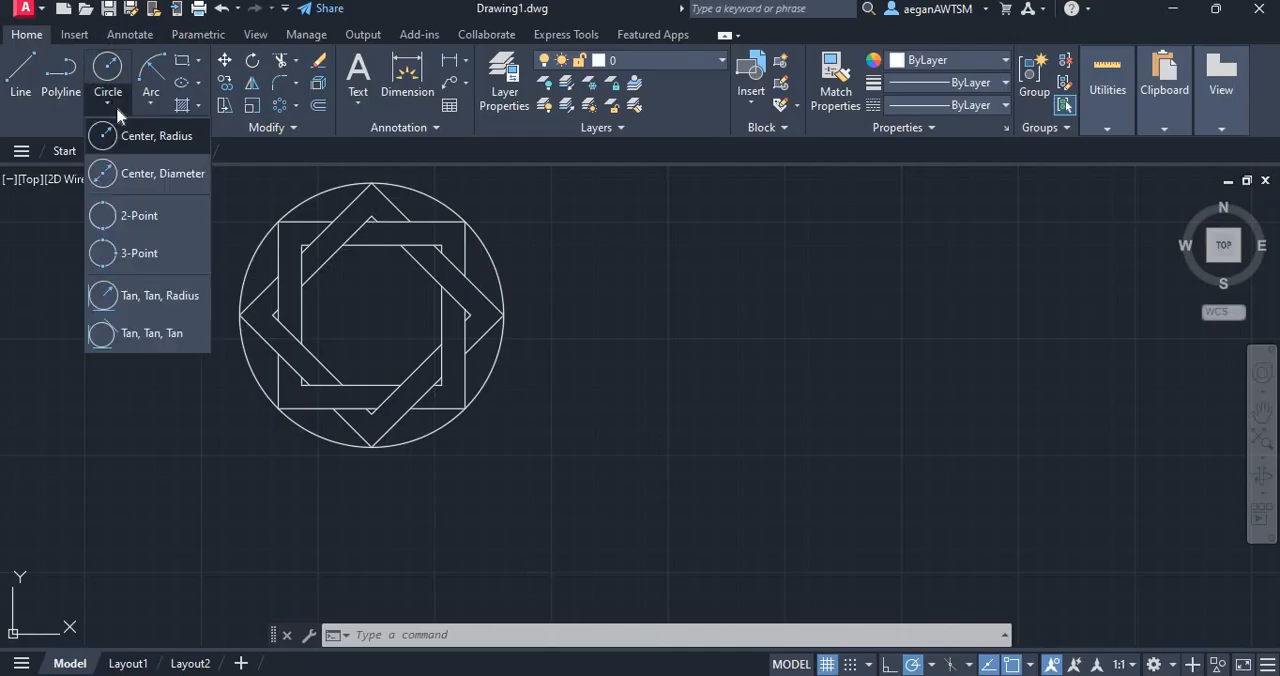
left_click(112, 136)
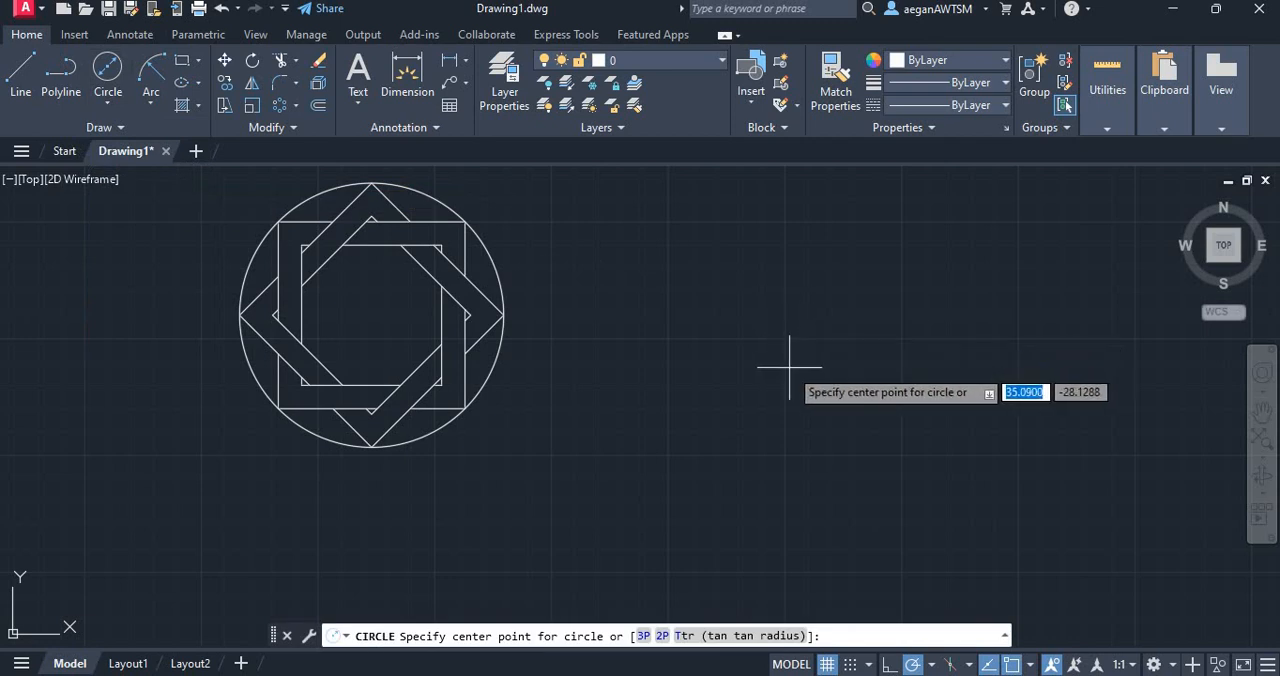
left_click(766, 346)
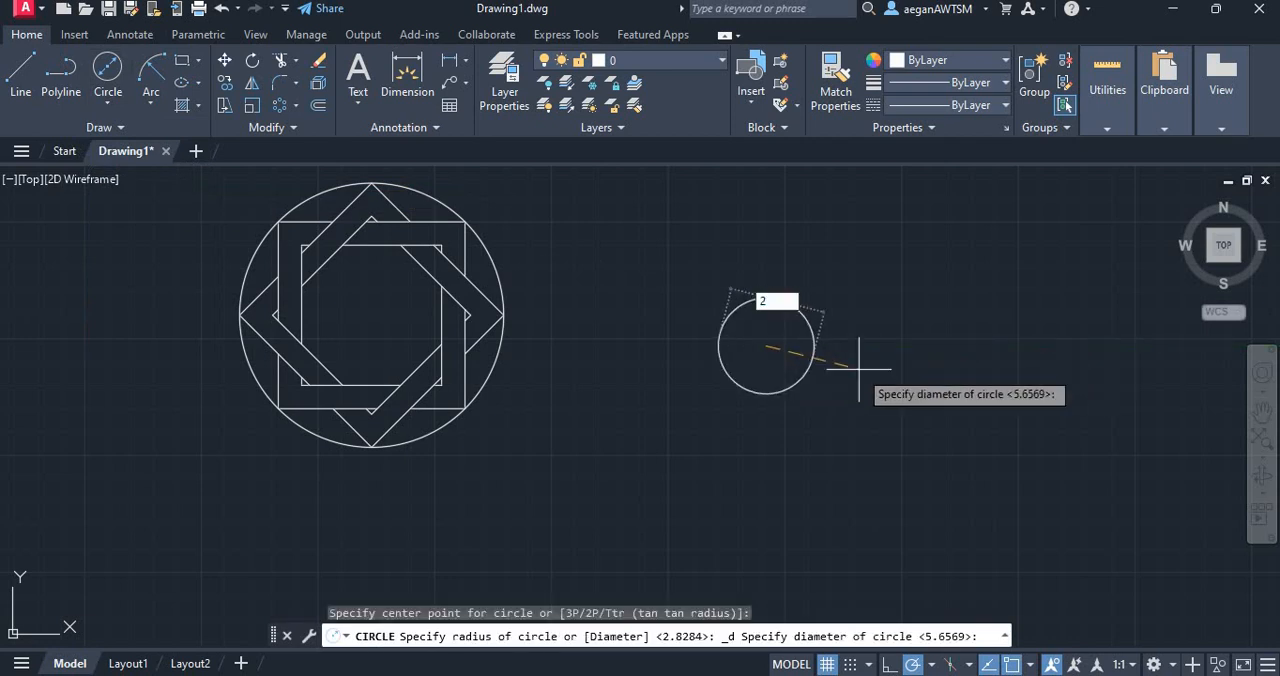
key("Return")
key("Return")
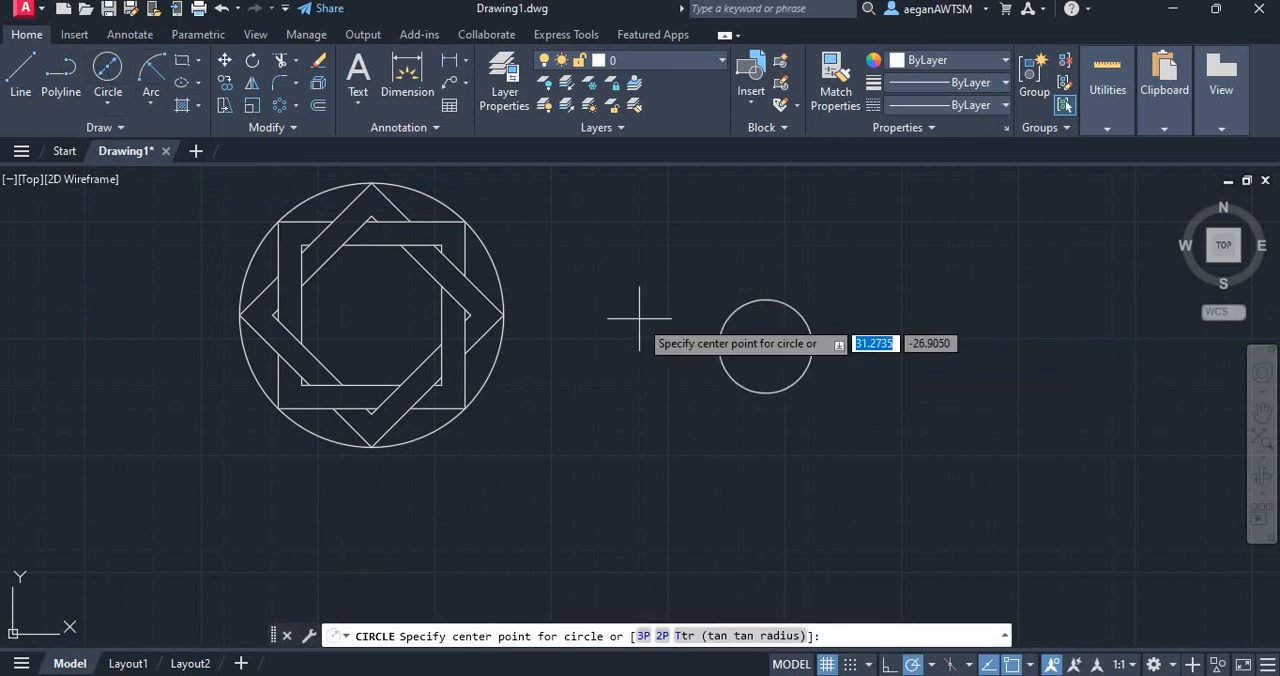
left_click(766, 346)
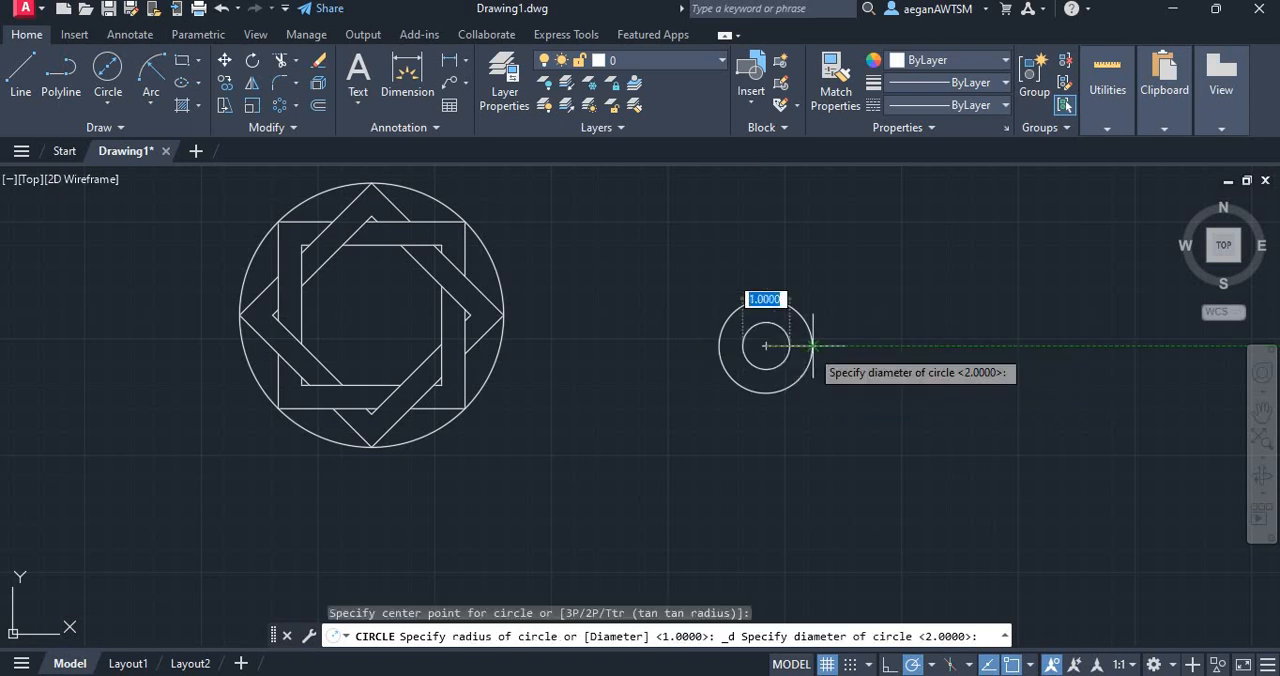
type("1")
key("Return")
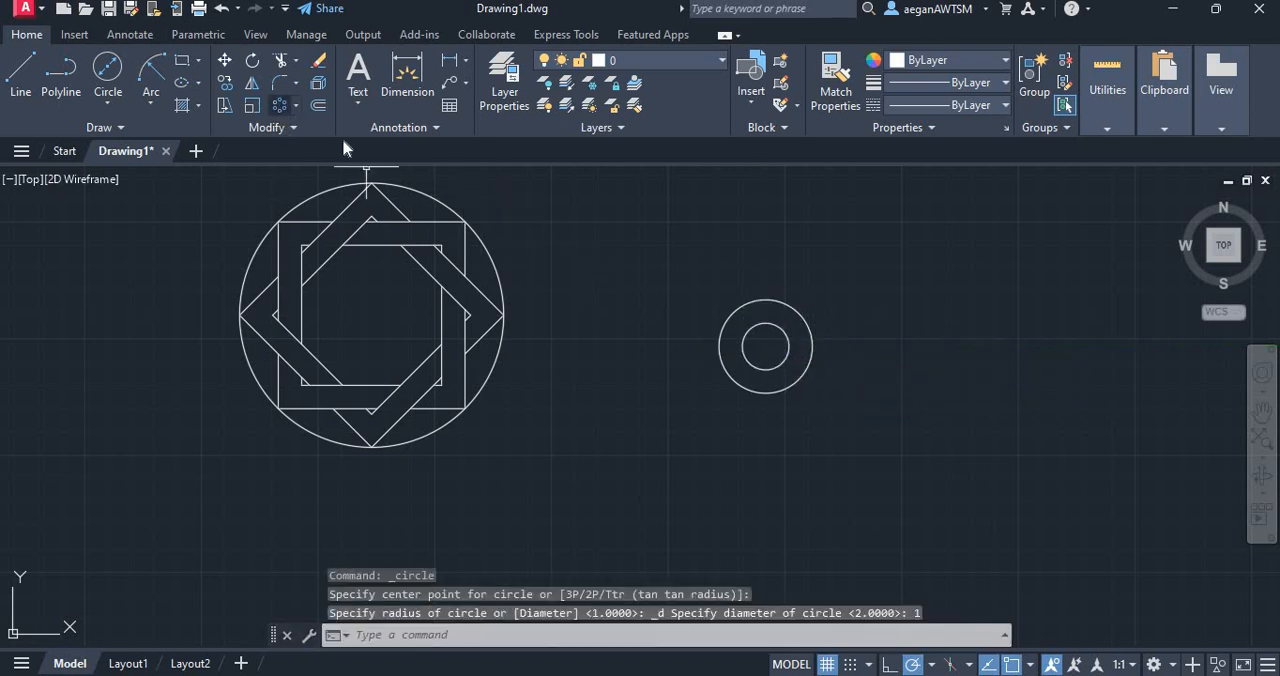
Polar-array both circles about the outer circle's bottom quadrant point, with 6 items filling 360 degrees
left_click(280, 105)
left_click_drag(820, 448, 739, 282)
key("Return")
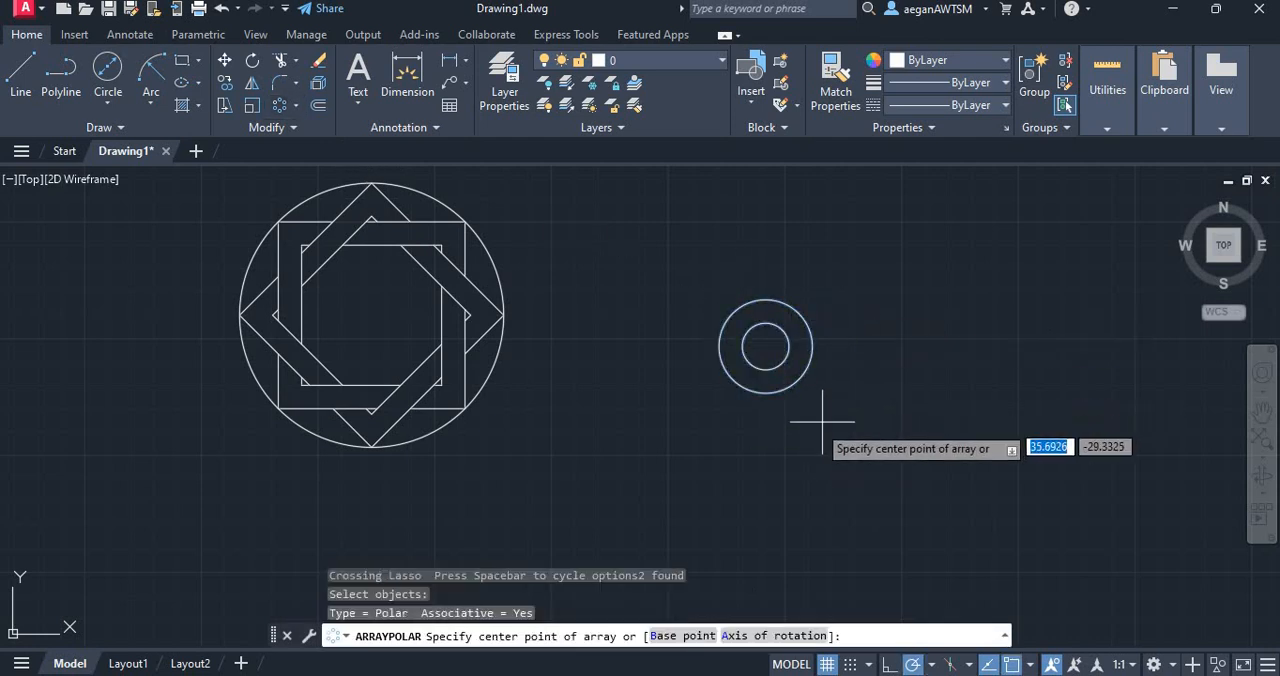
left_click(765, 393)
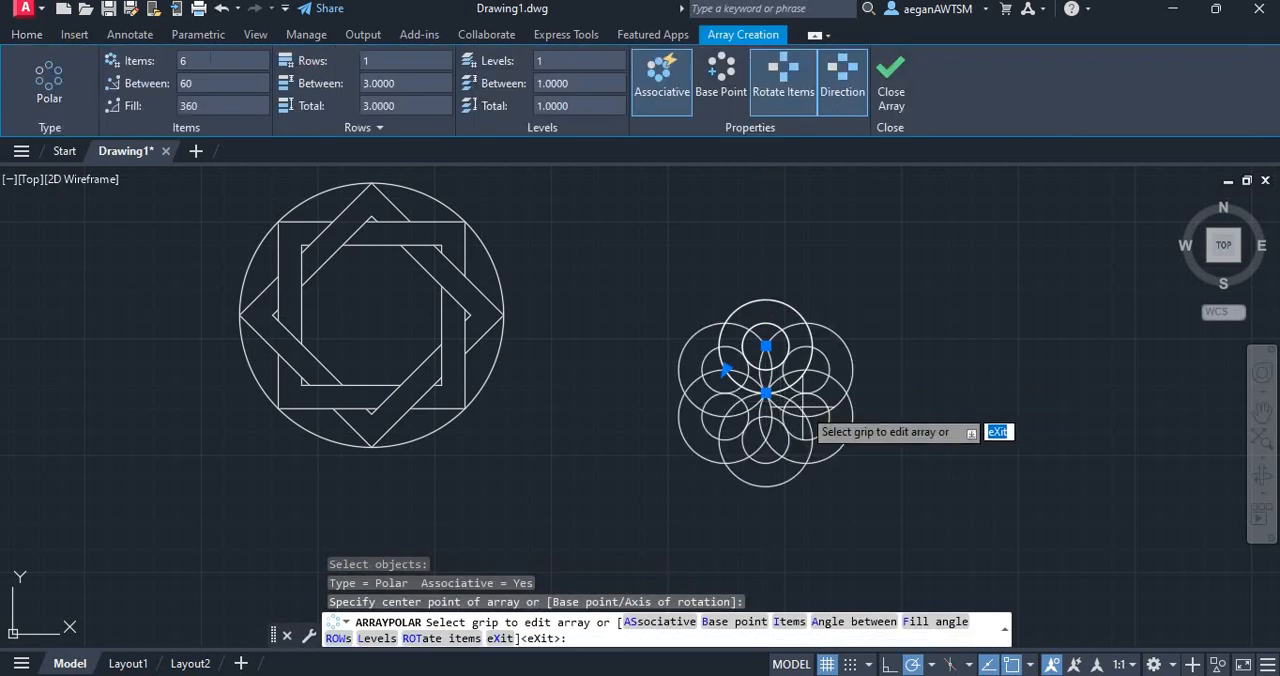
left_click(891, 80)
scroll(815, 470, "up", 4)
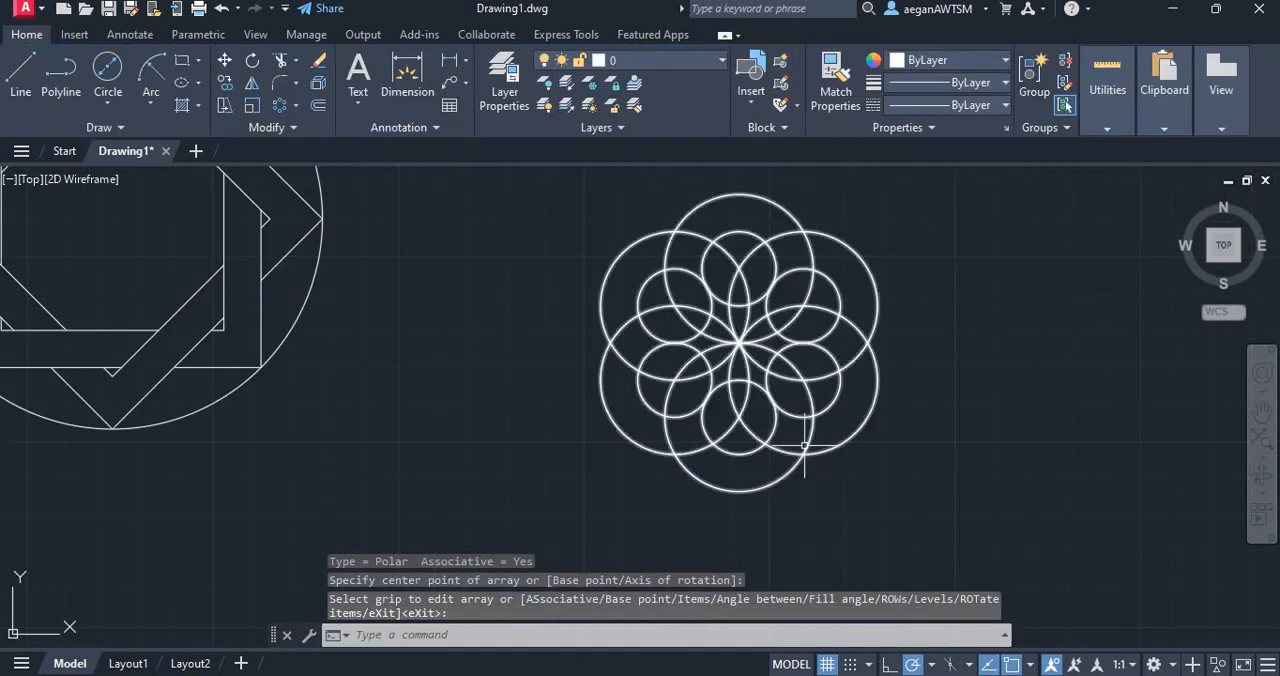
Explode the six-item polar array of rings into separate circles
scroll(841, 290, "down", 4)
scroll(841, 222, "up", 2)
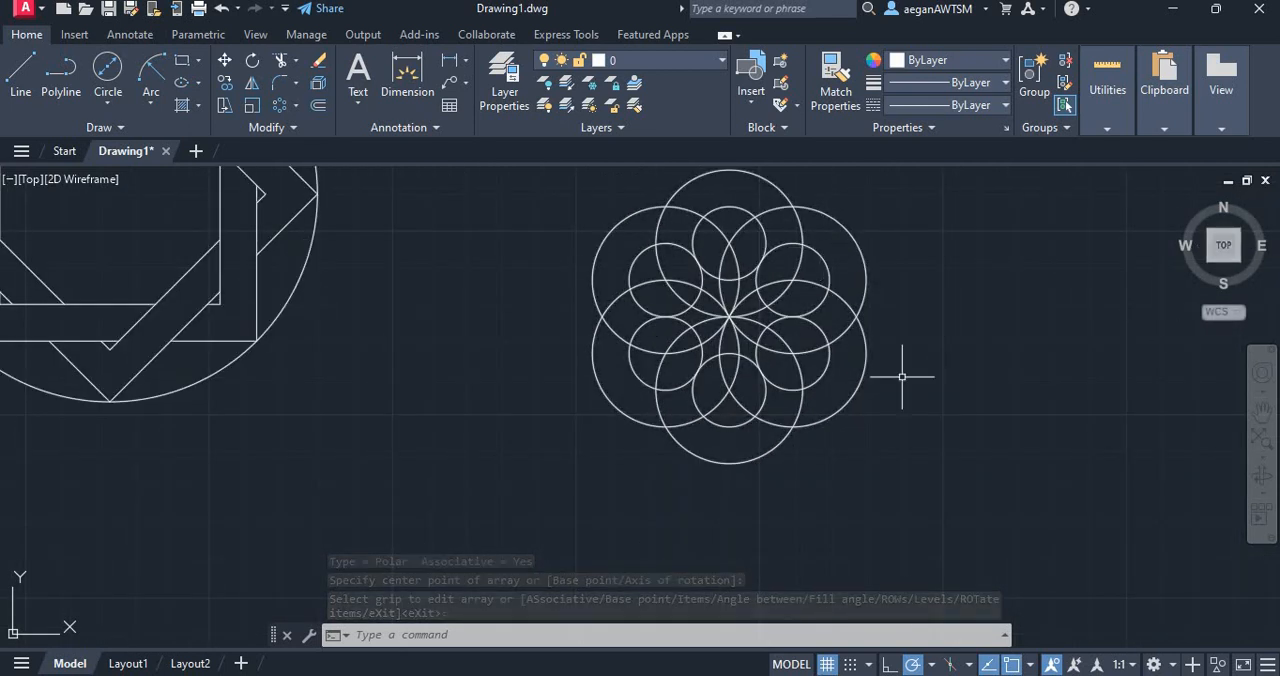
scroll(671, 471, "up", 2)
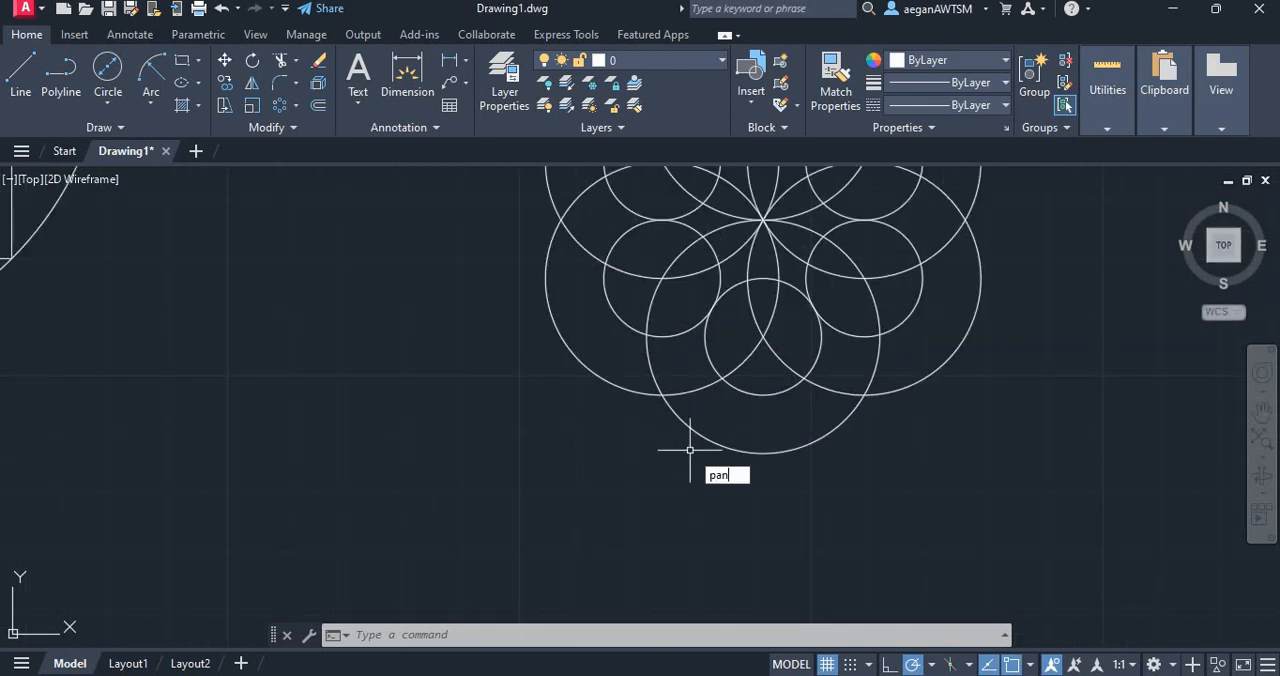
key("Return")
left_click_drag(1075, 355, 857, 500)
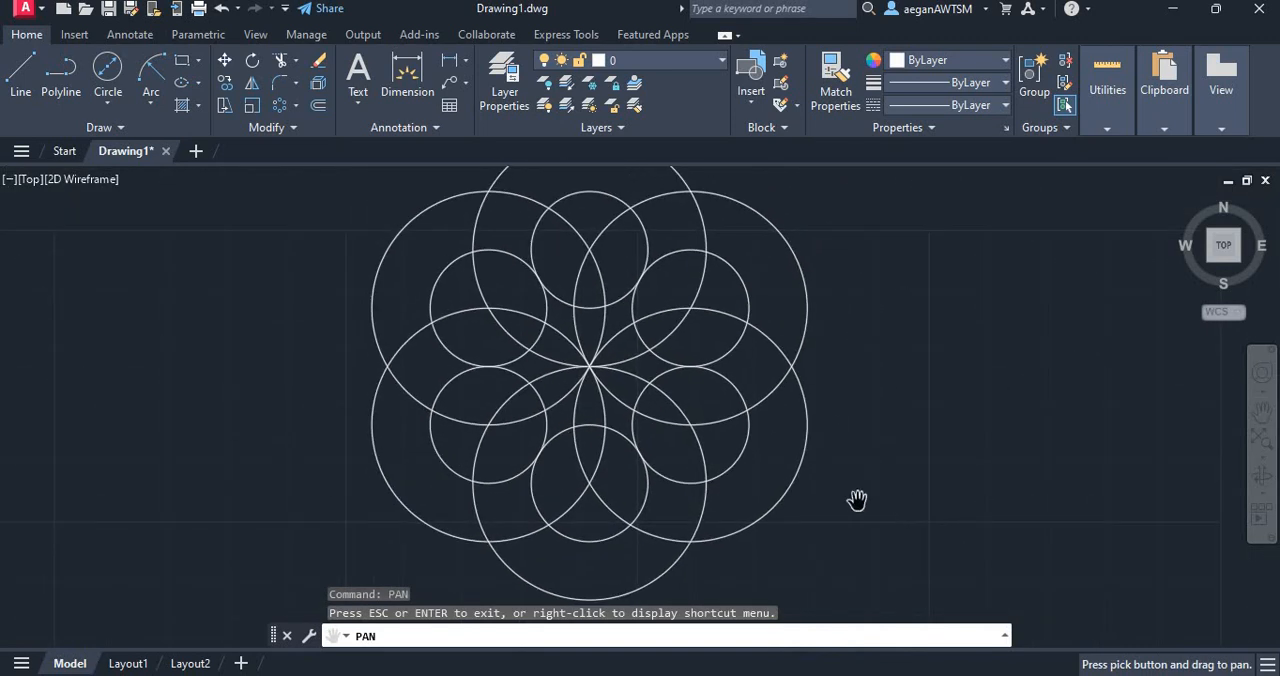
scroll(555, 361, "down", 3)
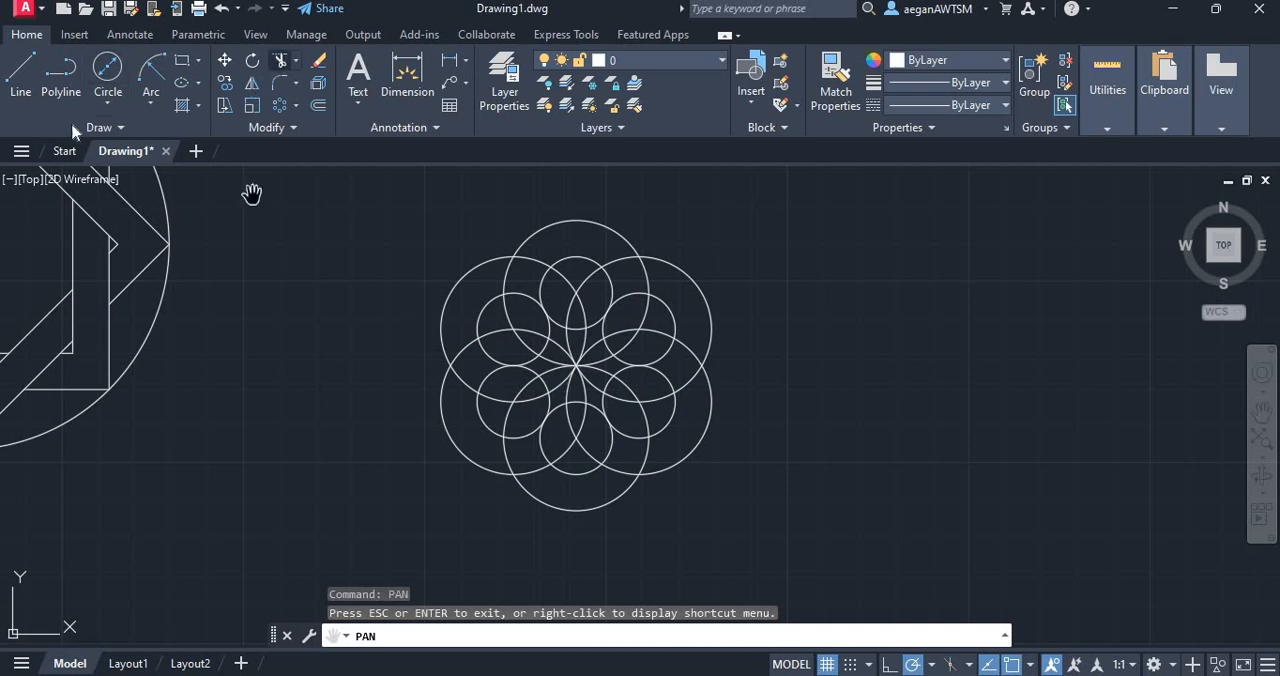
key("Escape")
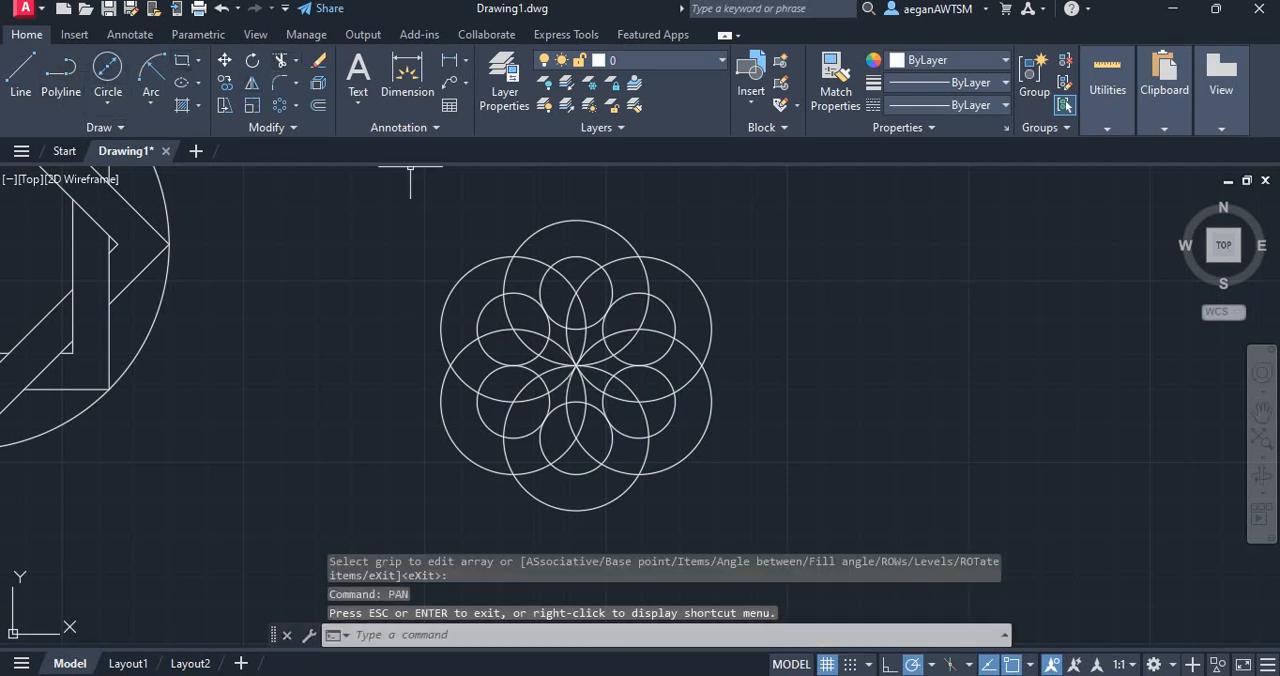
mouse_move(701, 527)
left_mouse_down()
mouse_move(786, 206)
mouse_move(778, 215)
left_mouse_up()
type("p")
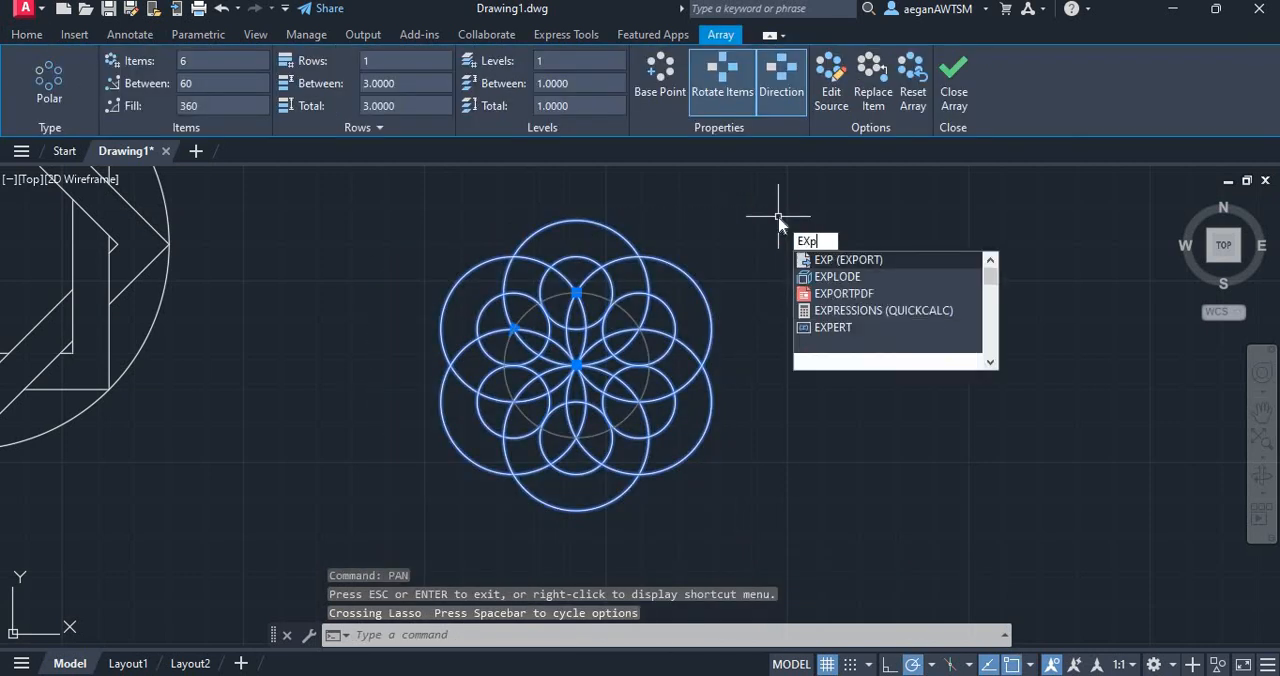
key("Escape")
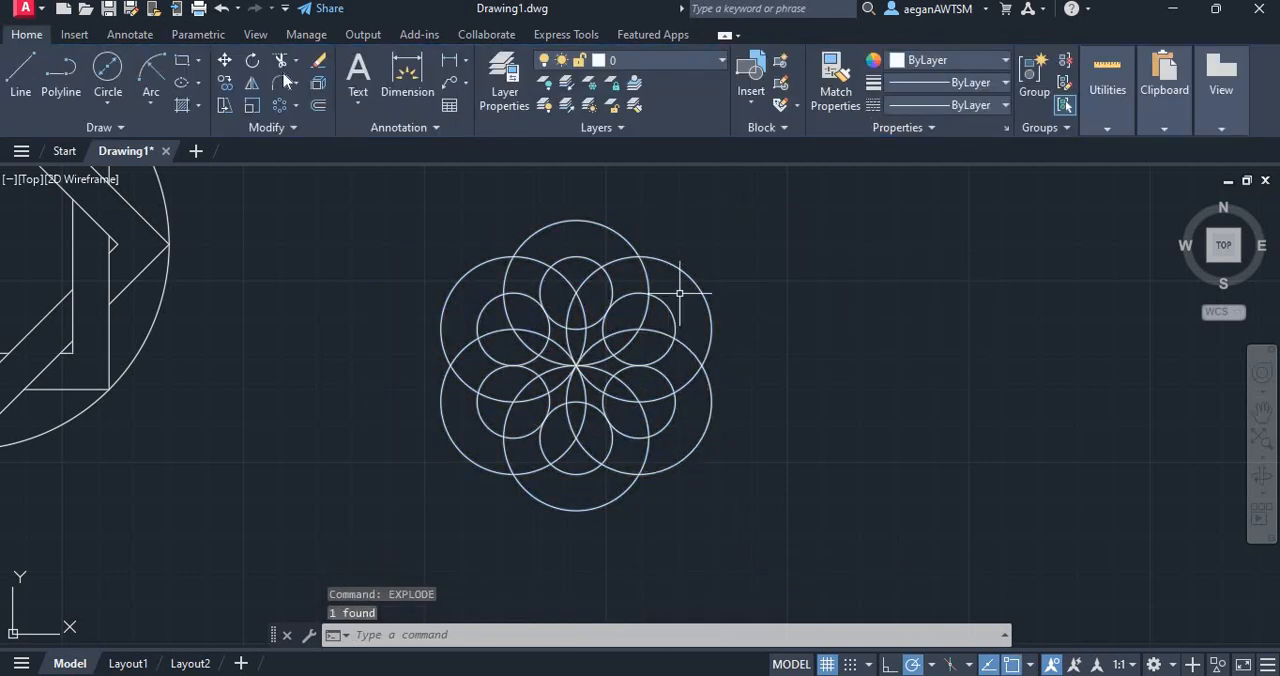
Trim away the left and lower rings of the pattern with freehand fences, keeping the top and upper-right rings
left_click(281, 60)
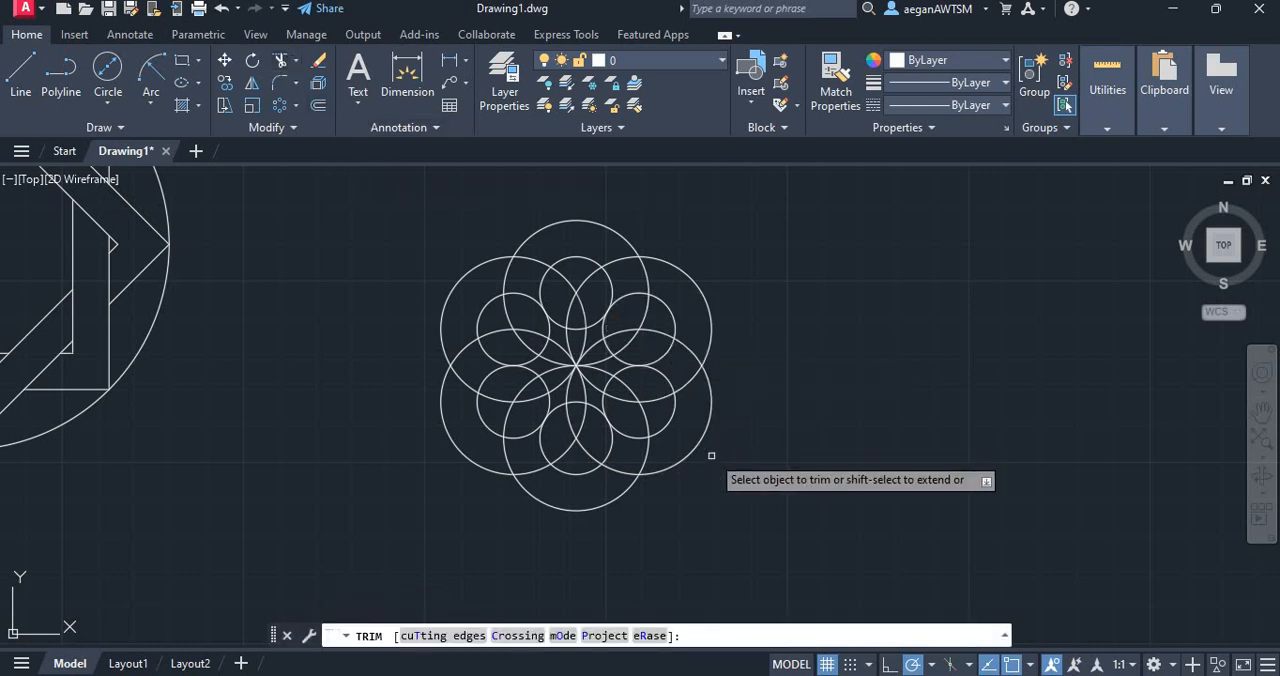
left_click_drag(711, 458, 647, 448)
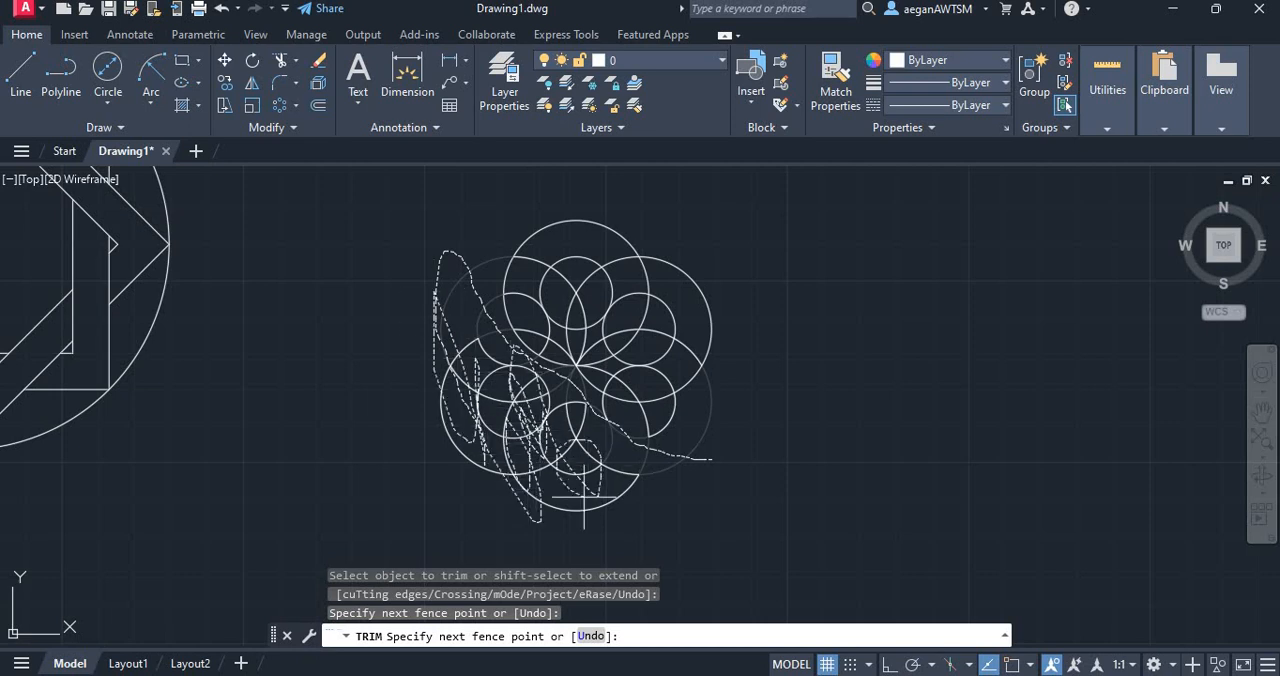
left_click_drag(577, 477, 577, 479)
left_click_drag(687, 419, 566, 398)
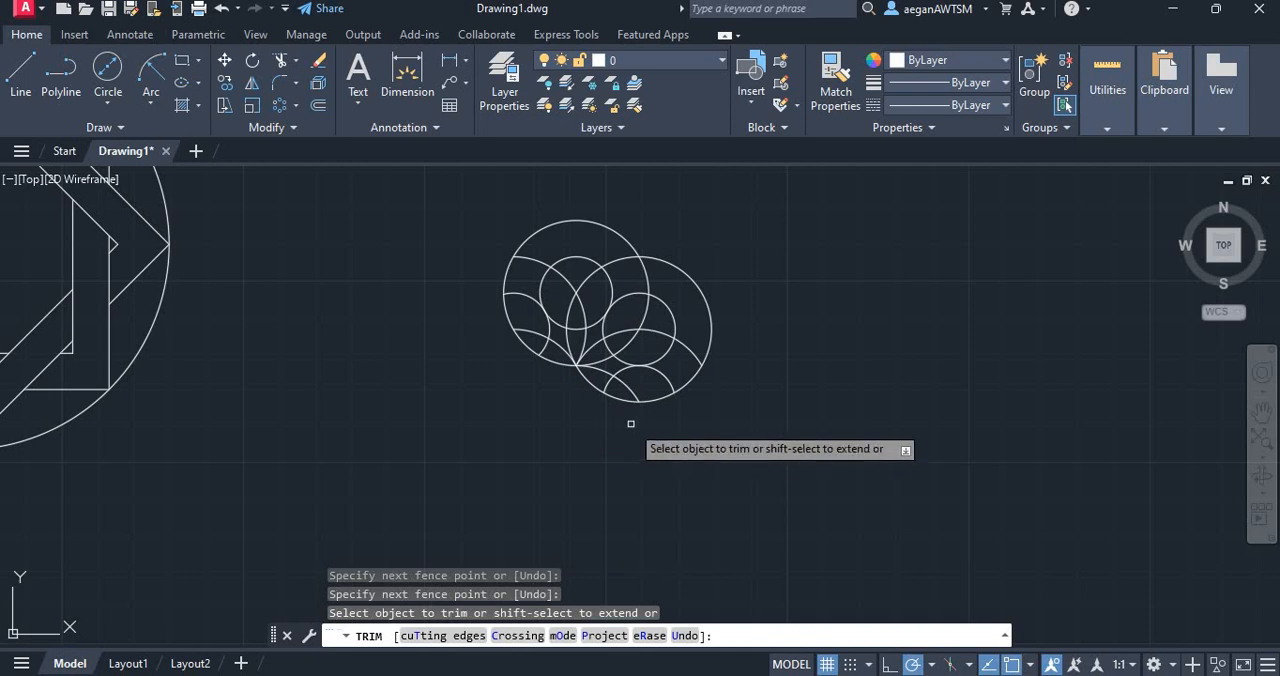
Check the overlapping ring figure in the PDF and trim the neighbouring rings' leftover arcs inside the left half of the top ring
key("alt+Tab")
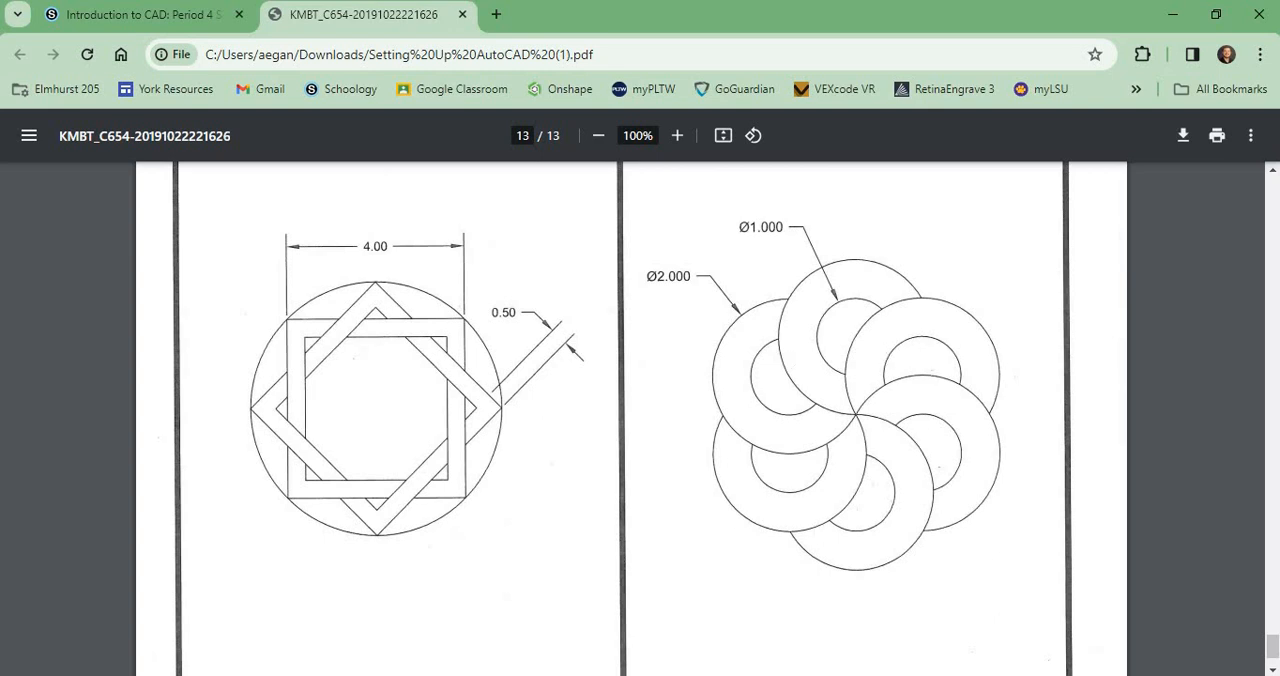
key("alt+Tab")
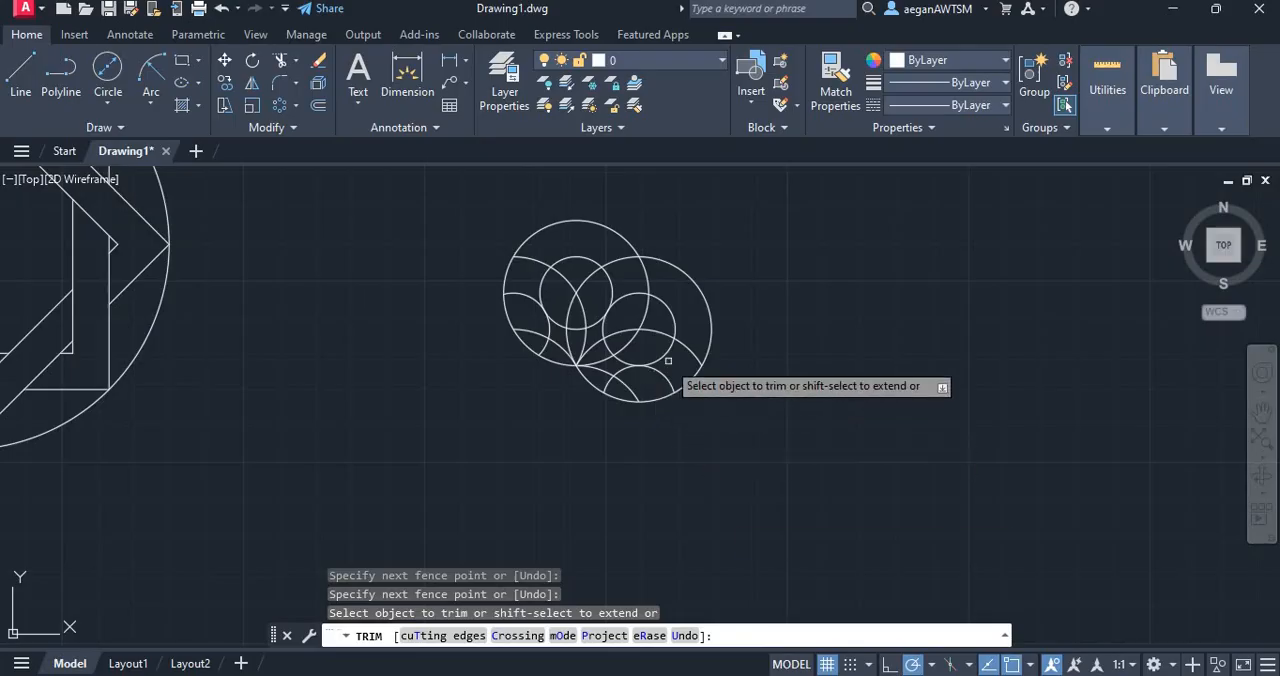
left_click(552, 294)
mouse_move(571, 277)
left_mouse_down()
mouse_move(539, 251)
mouse_move(520, 293)
left_mouse_up()
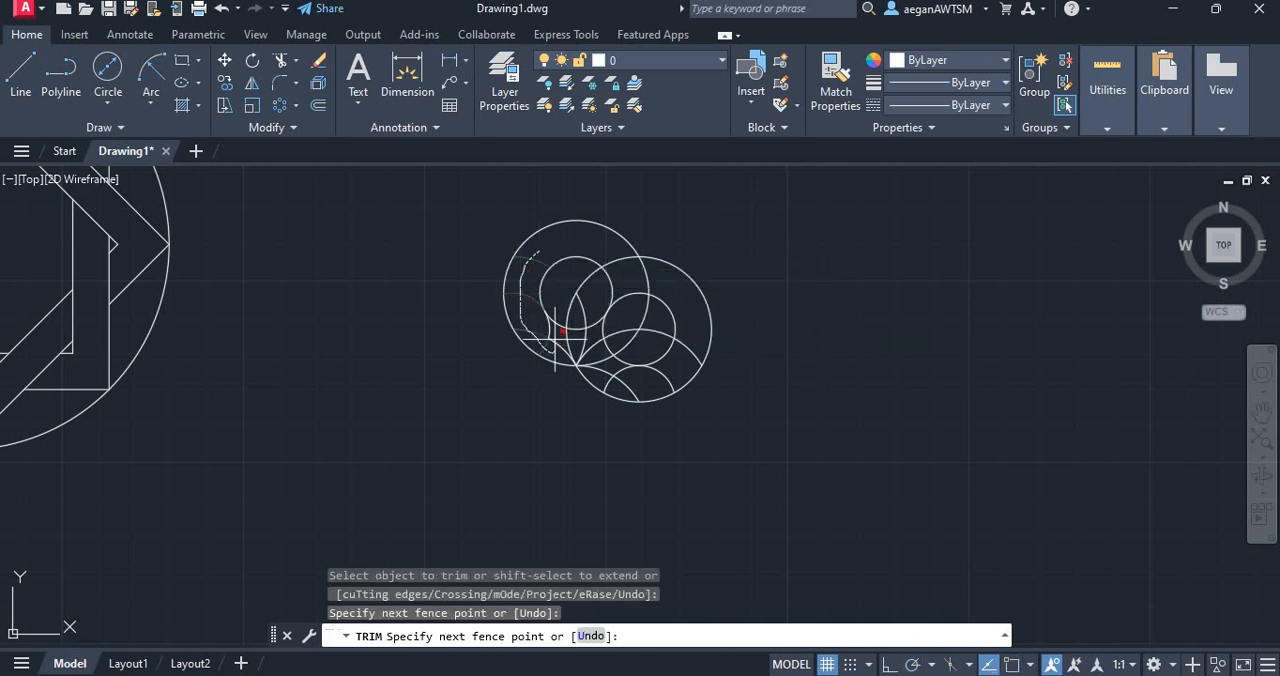
left_click_drag(554, 338, 553, 330)
left_click(552, 326)
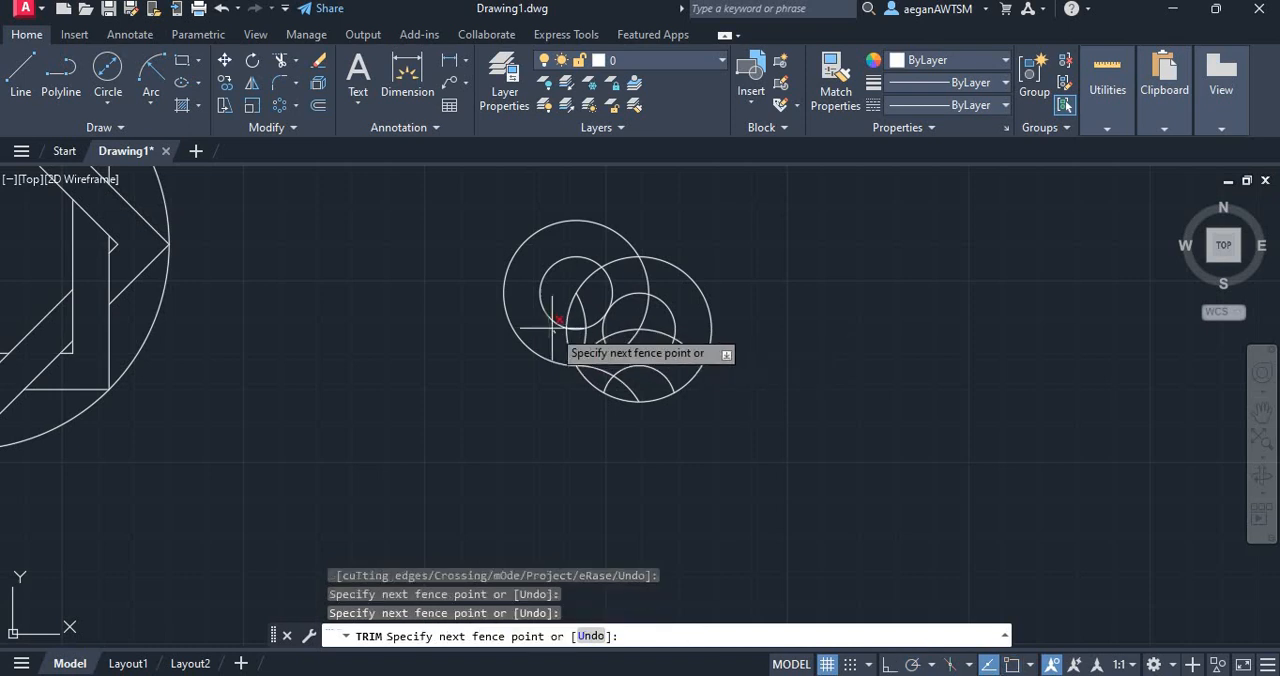
left_click(541, 328)
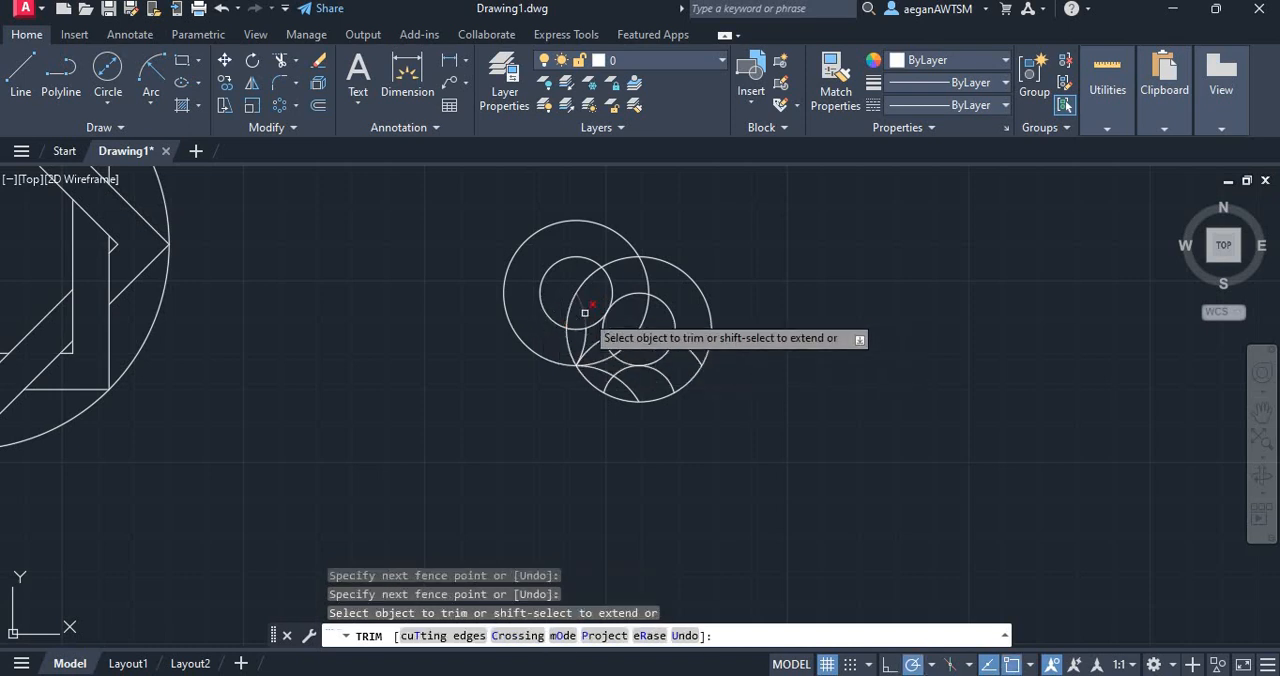
Trim the top ring's outer and inner circles where they pass behind the upper-right ring, along with the stray arcs in the overlap
left_click_drag(584, 315, 600, 297)
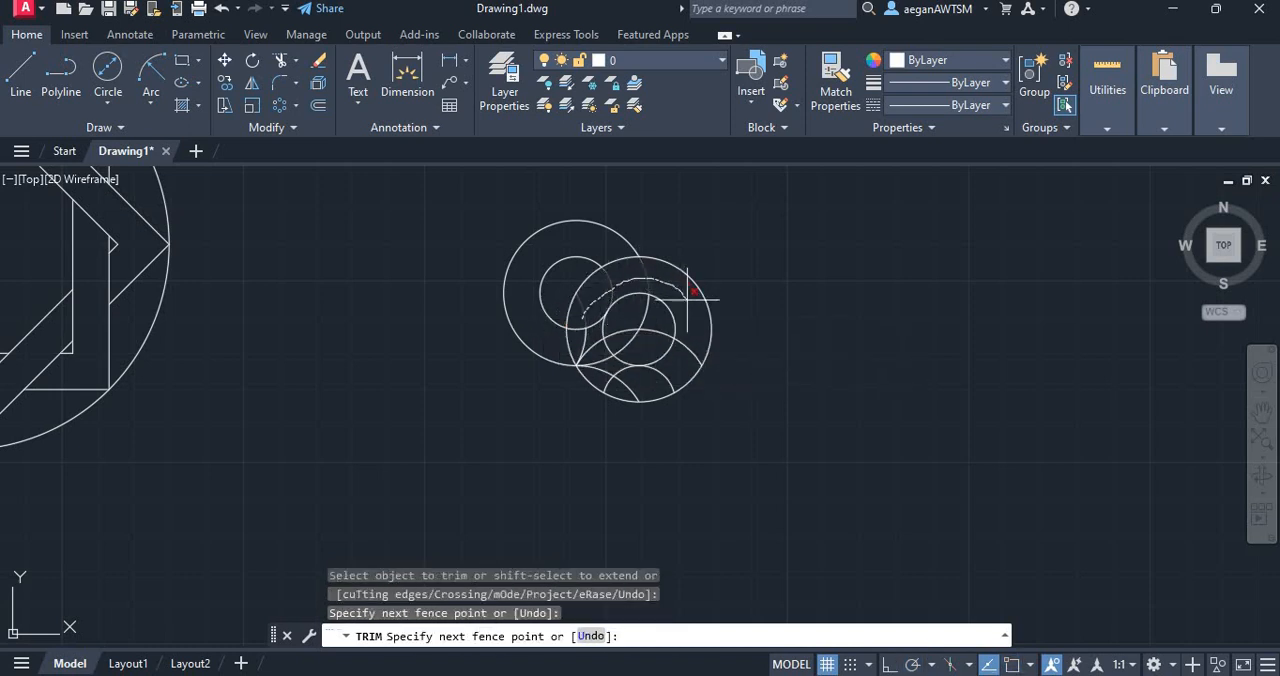
left_click_drag(695, 340, 693, 341)
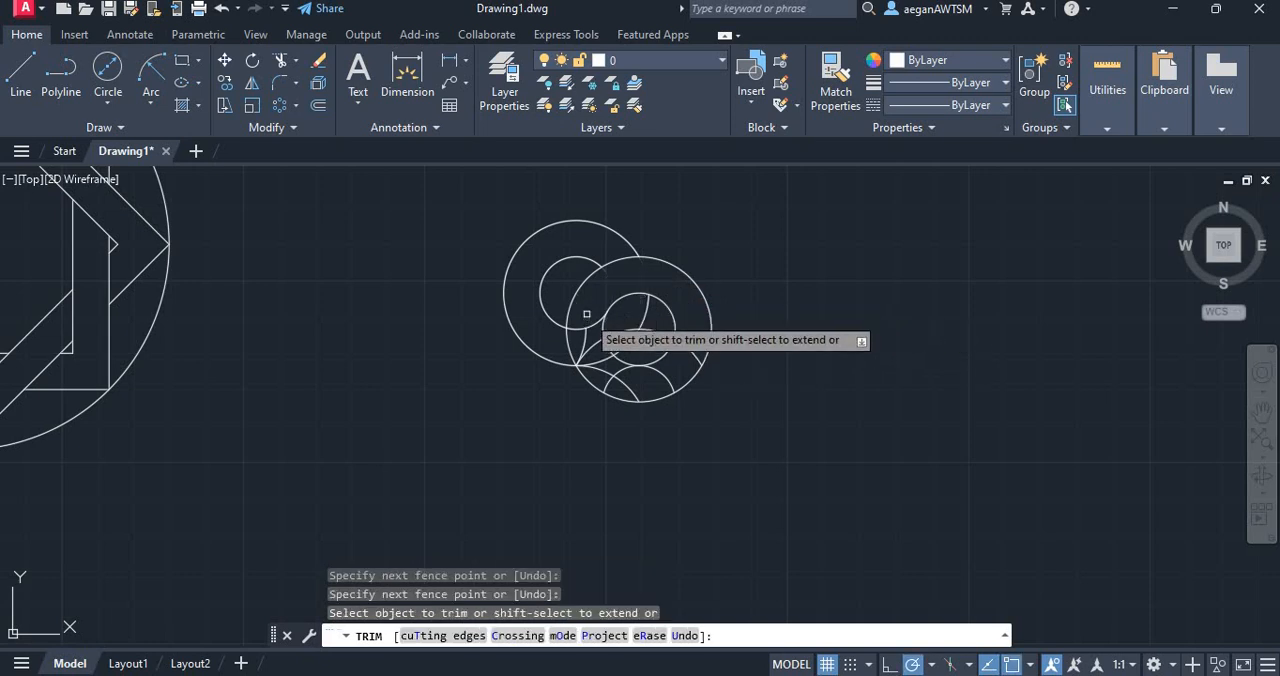
mouse_move(587, 313)
left_mouse_down()
mouse_move(580, 334)
mouse_move(592, 321)
mouse_move(657, 319)
left_mouse_up()
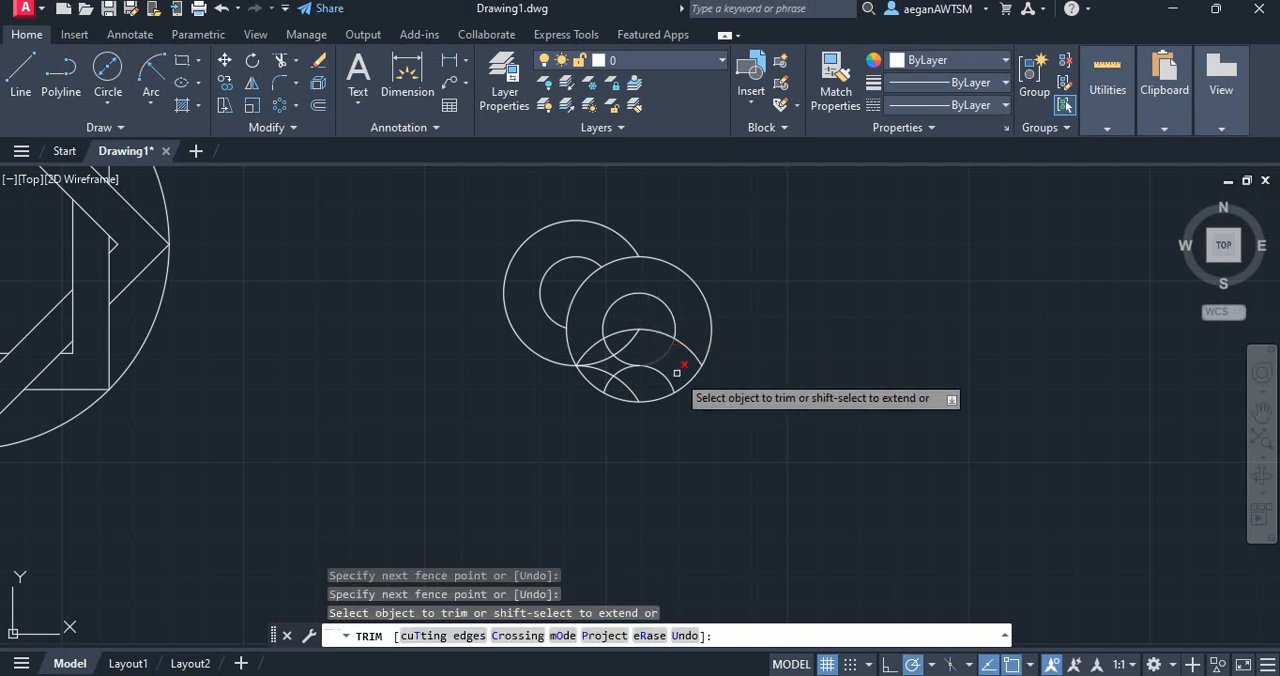
Undo the last trim in the upper-right ring and trim only the left end of the arc crossing it, up to the inner circle
left_click_drag(601, 352, 626, 318)
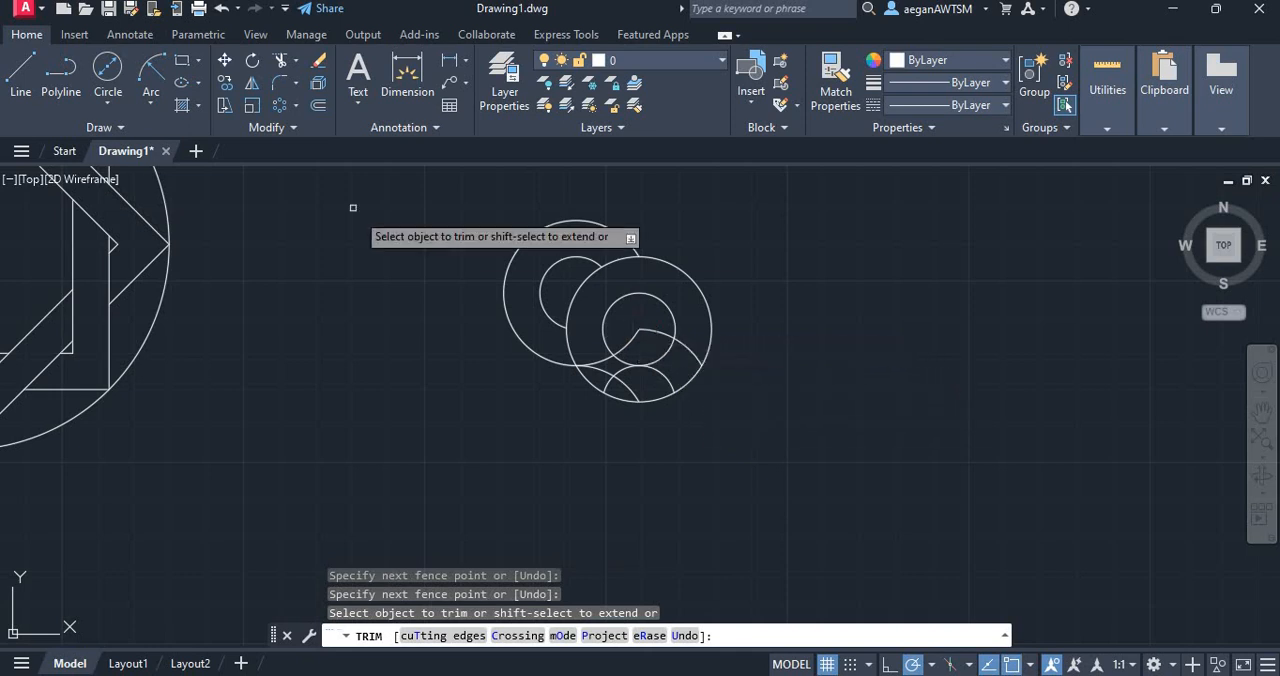
key("ctrl+z")
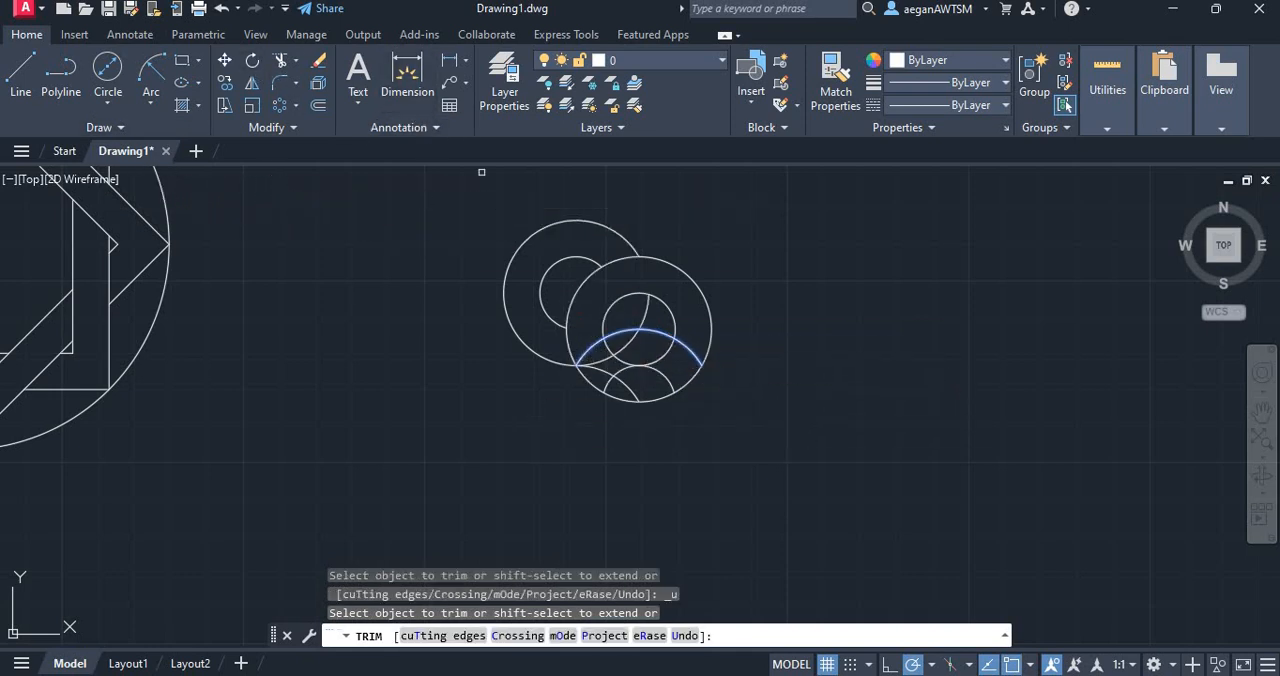
left_click(281, 60)
left_click(579, 329)
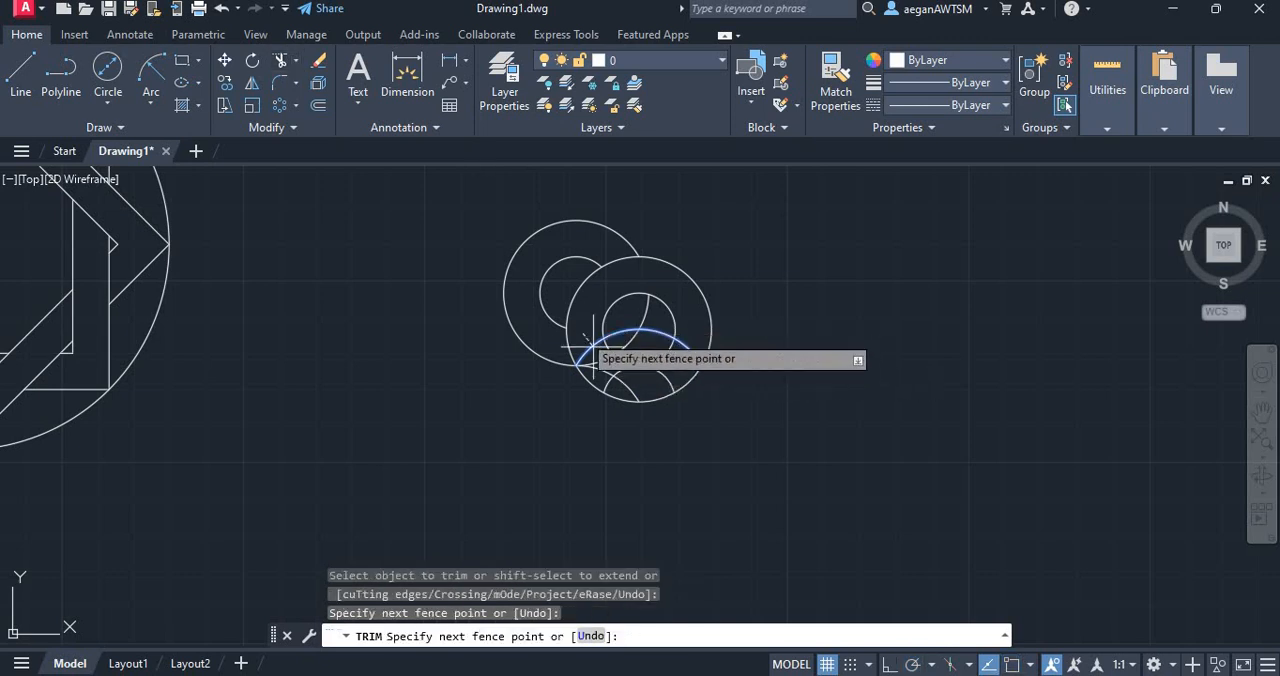
left_click(594, 347)
key("Return")
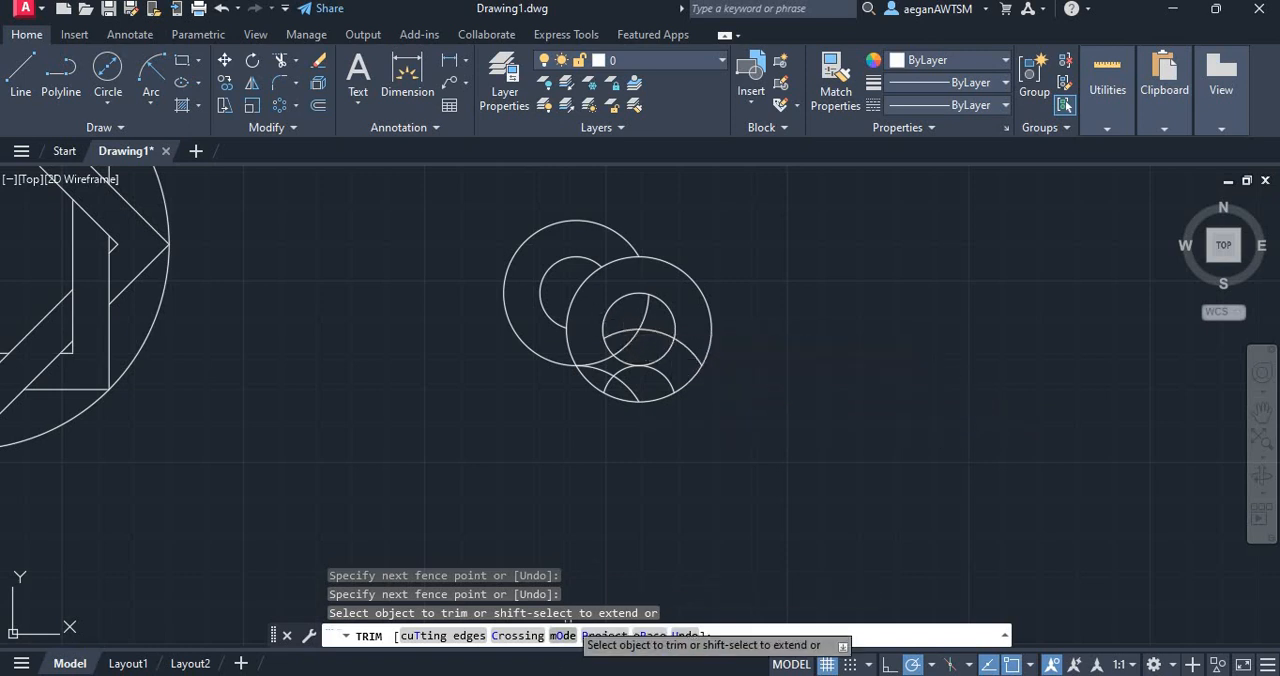
Compare with the PDF figure and trim the leftover arcs inside the upper-right ring's inner circle and across its lower part
left_click(556, 674)
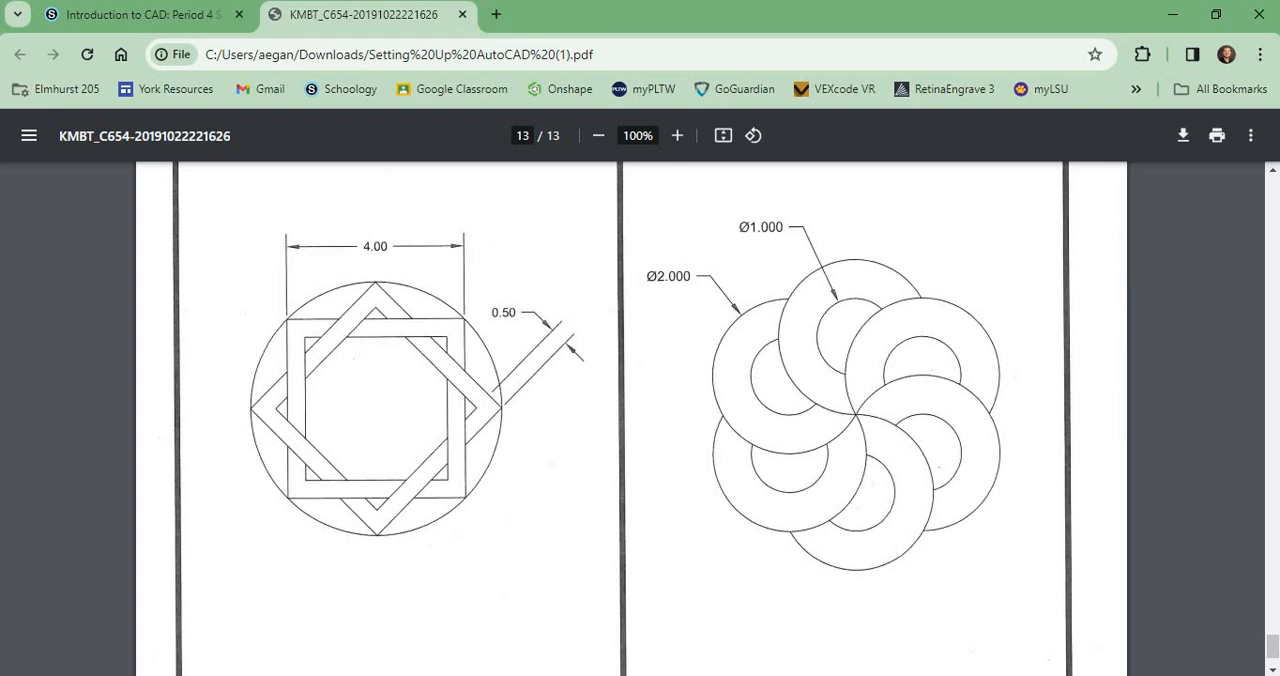
left_click(558, 674)
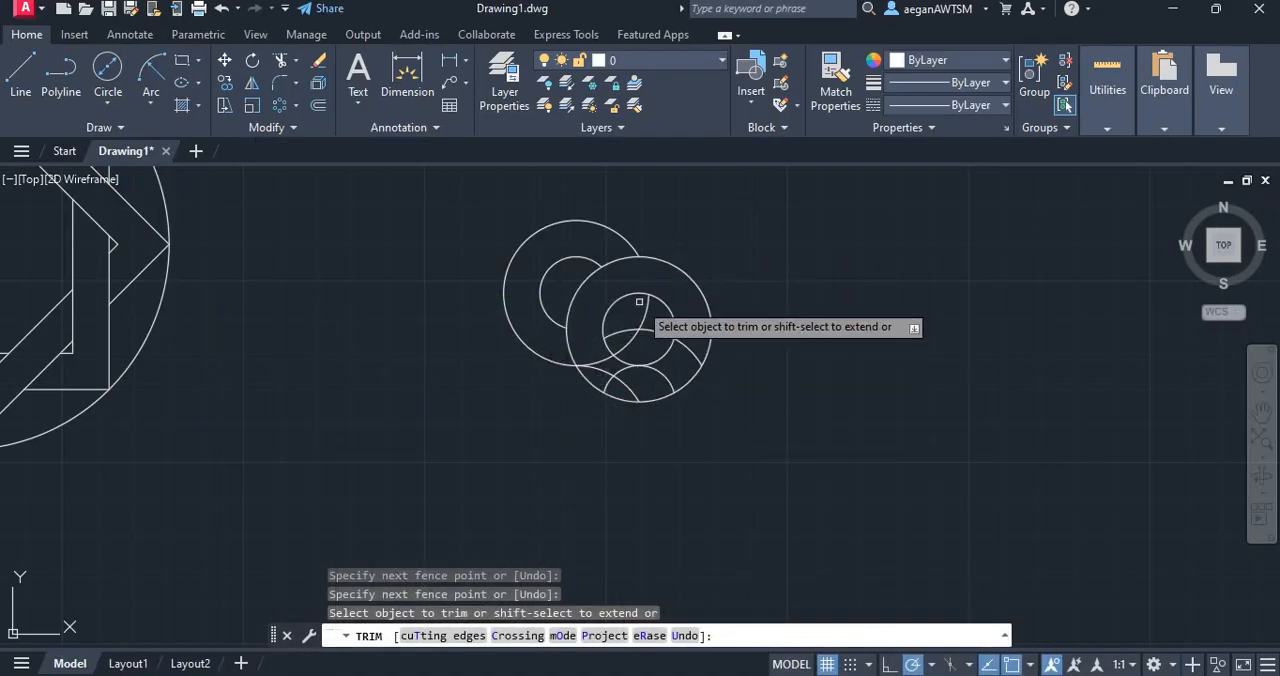
left_click_drag(652, 318, 640, 306)
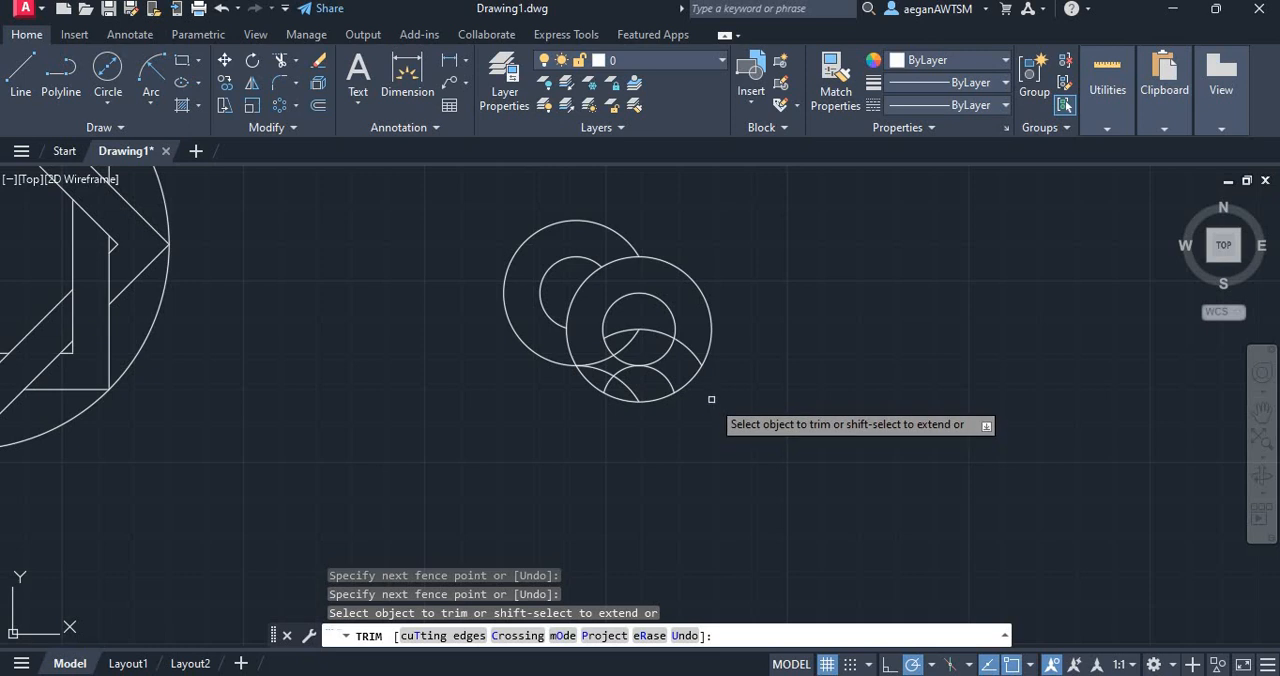
left_click_drag(709, 398, 703, 378)
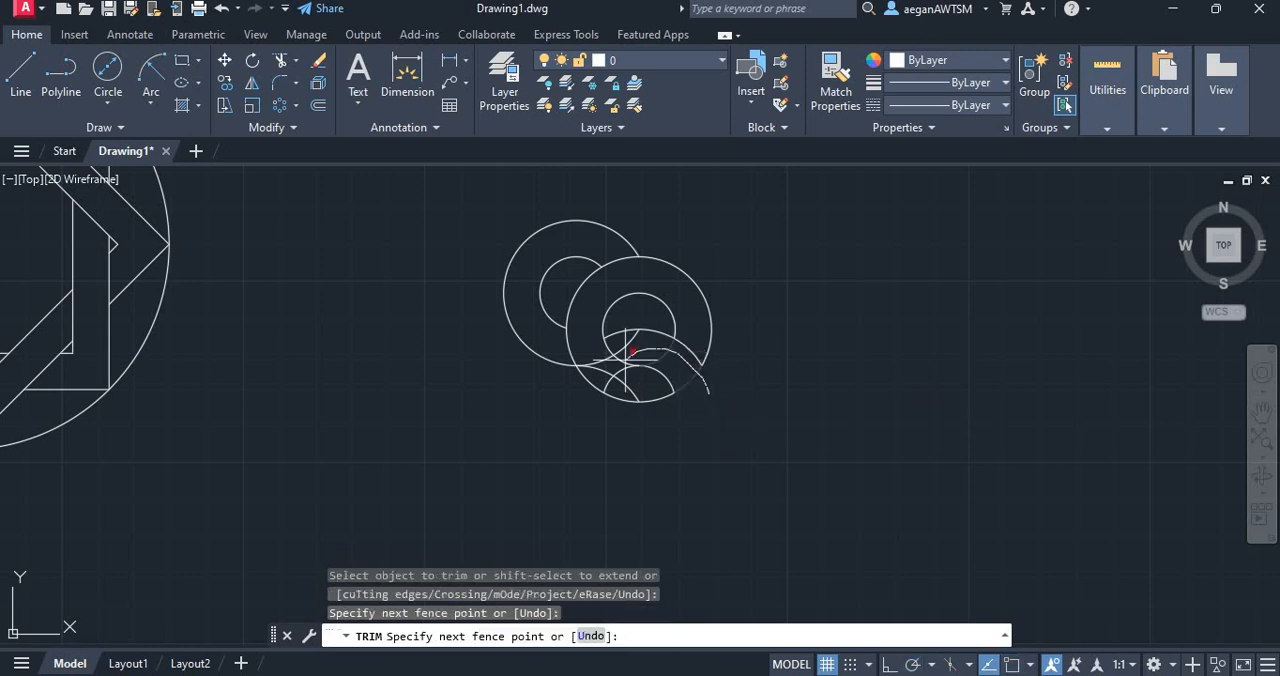
left_click_drag(629, 421, 634, 417)
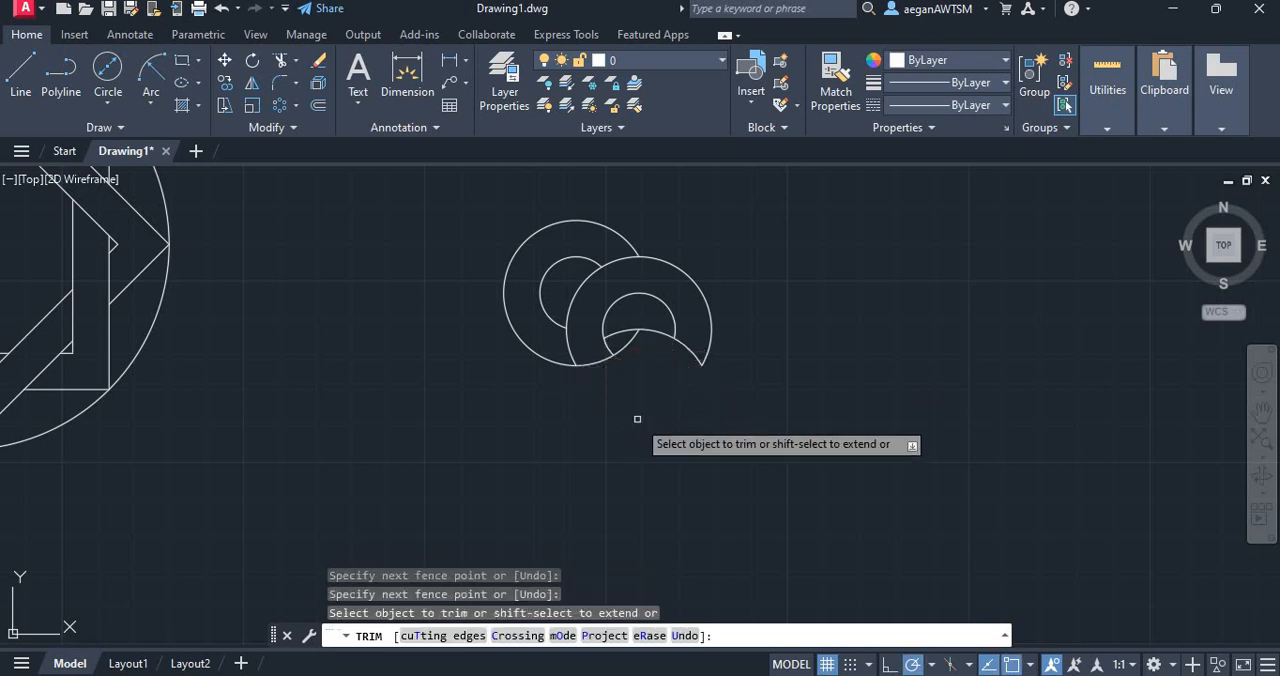
mouse_move(634, 349)
left_mouse_down()
mouse_move(597, 347)
mouse_move(627, 383)
left_mouse_up()
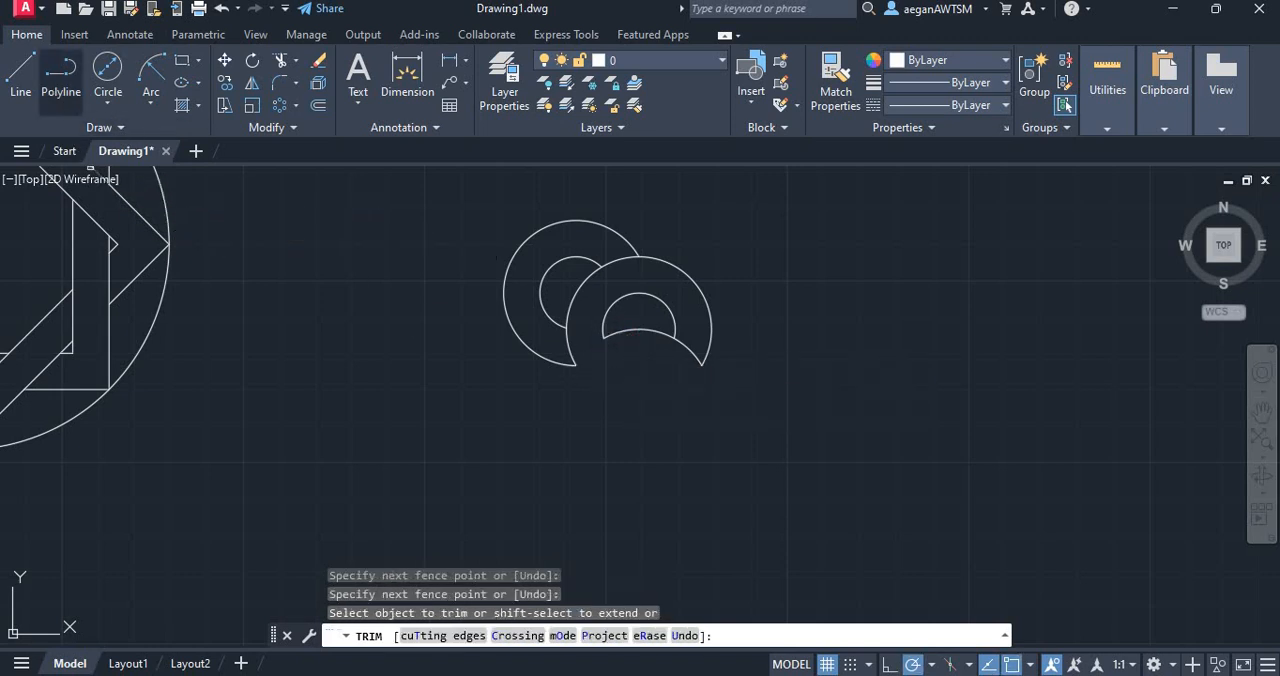
mouse_move(638, 343)
left_mouse_down()
mouse_move(616, 343)
mouse_move(624, 350)
left_mouse_up()
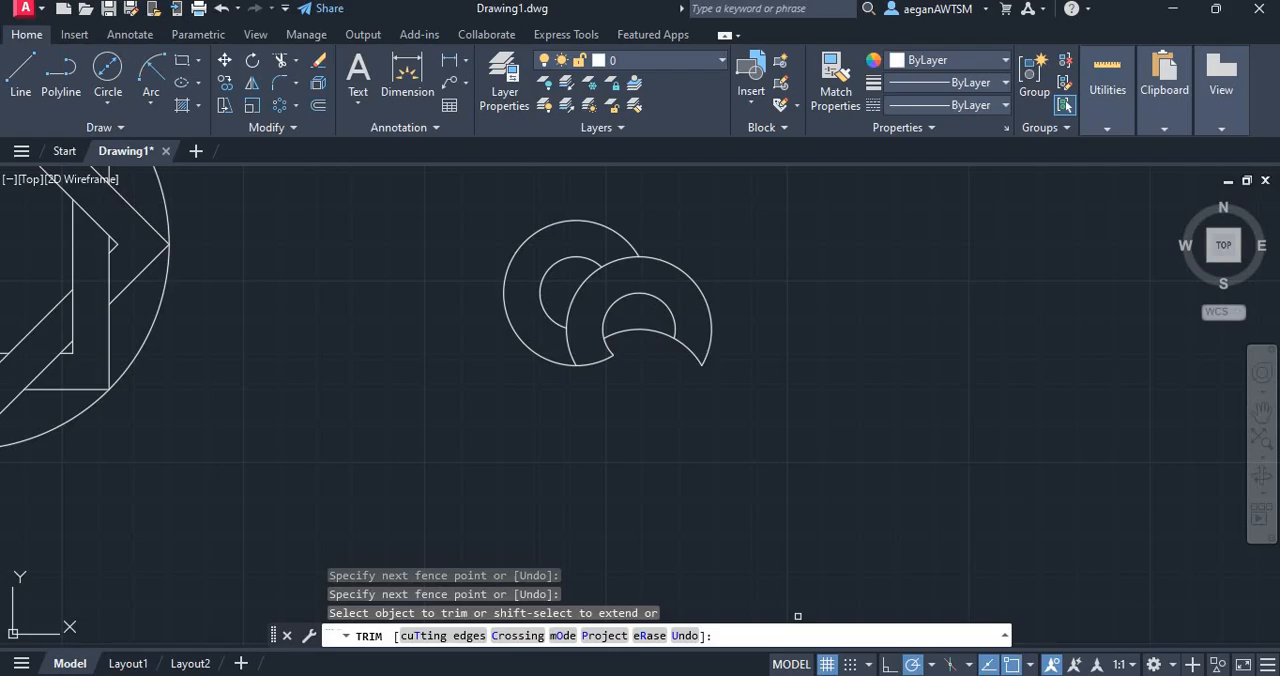
key("alt+Tab")
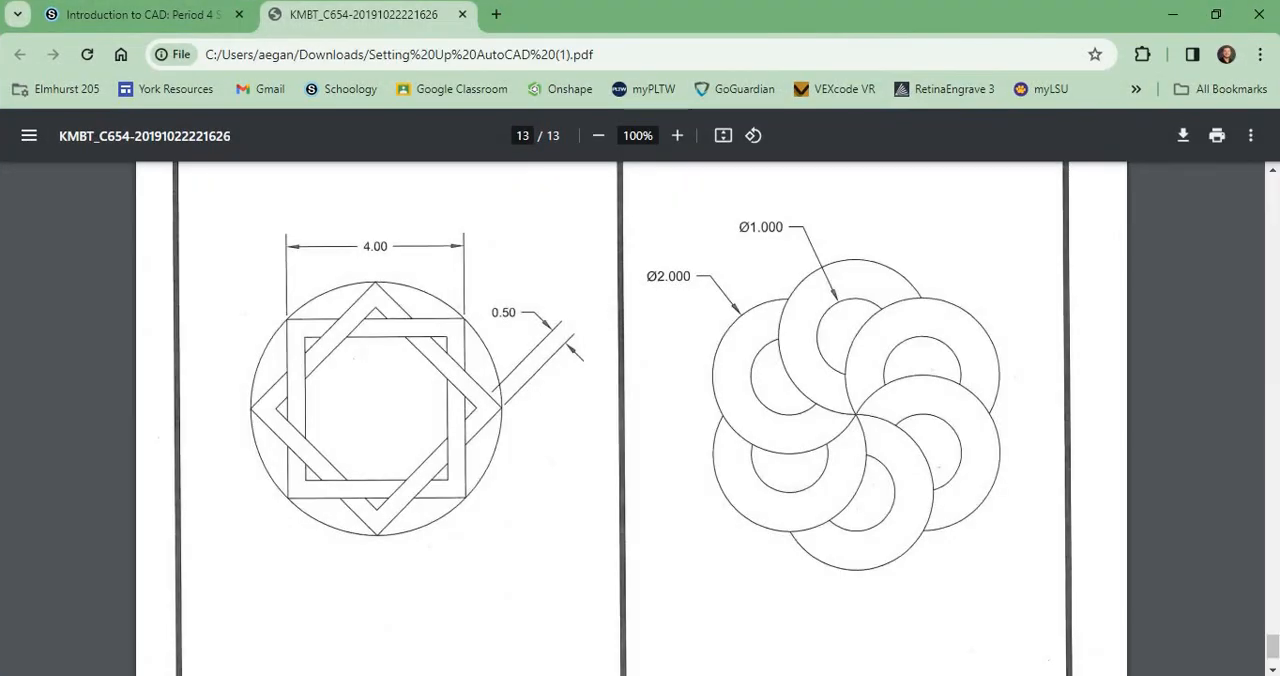
key("alt+Tab")
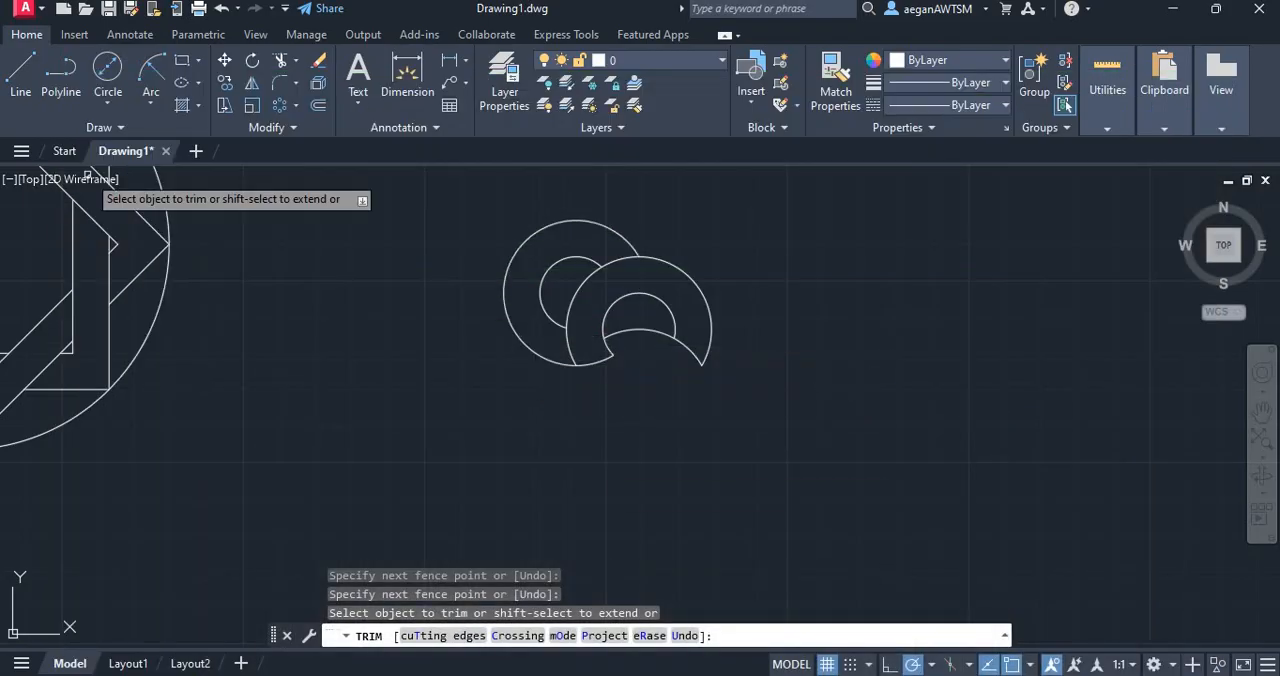
left_click(151, 72)
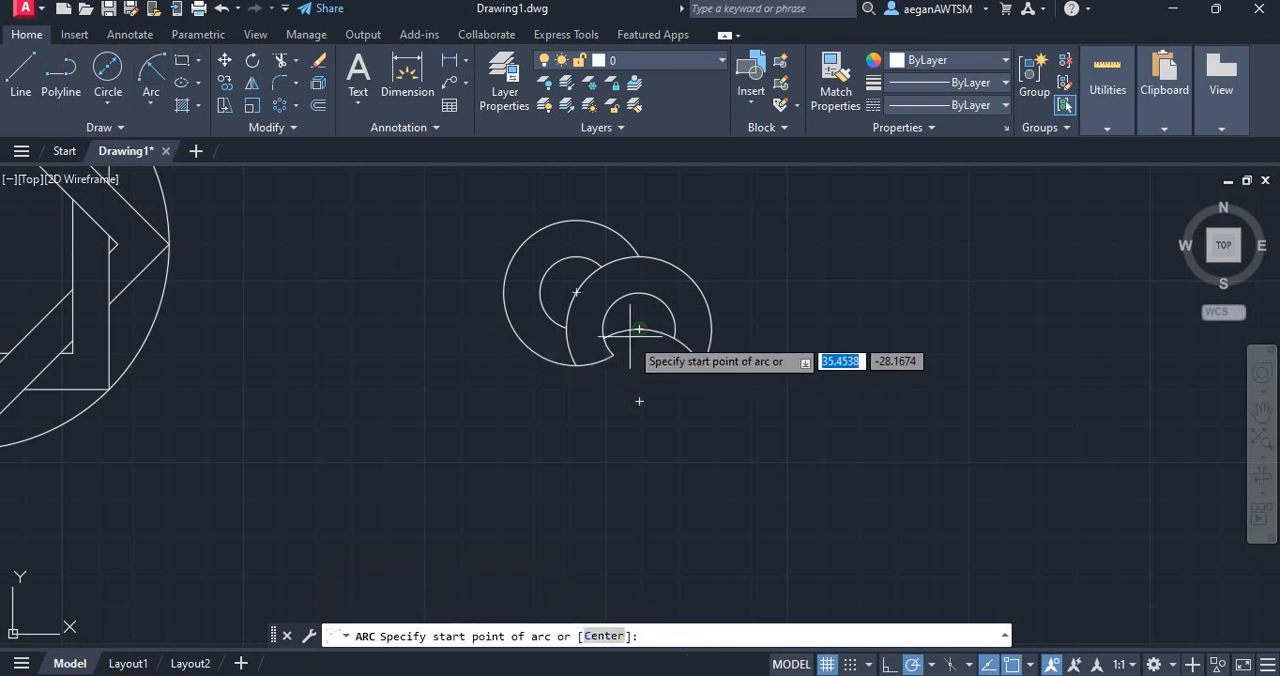
left_click(108, 72)
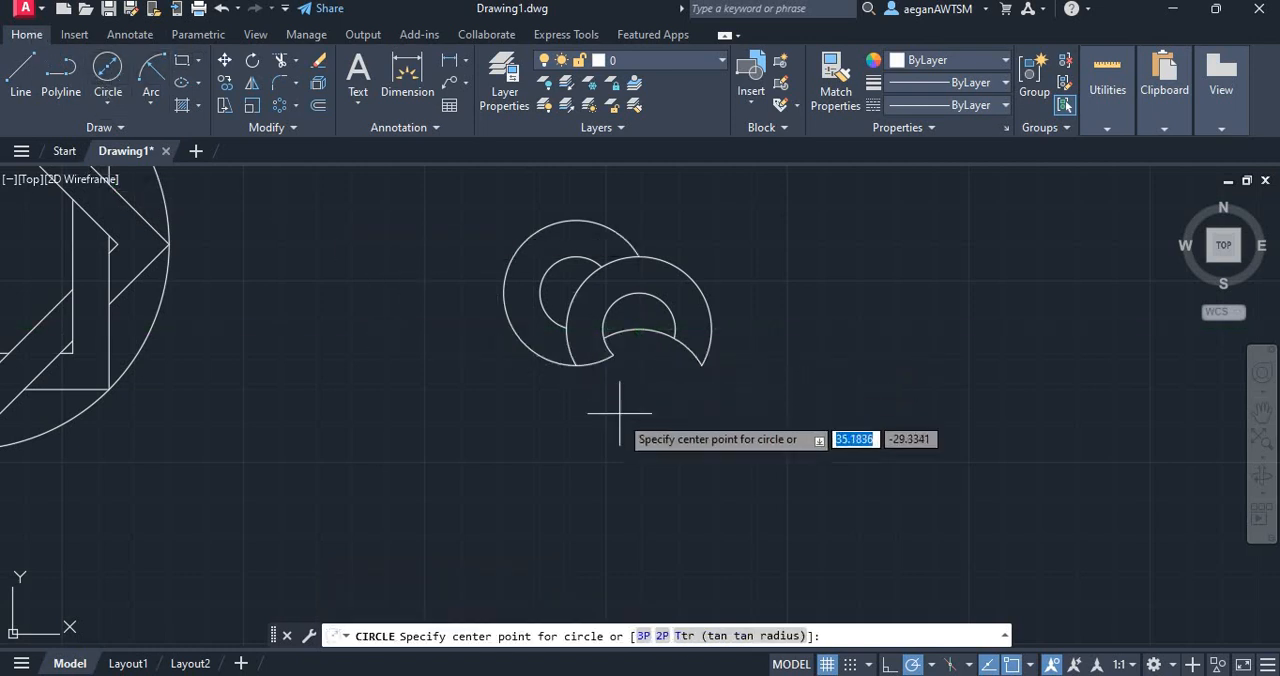
left_click(639, 401)
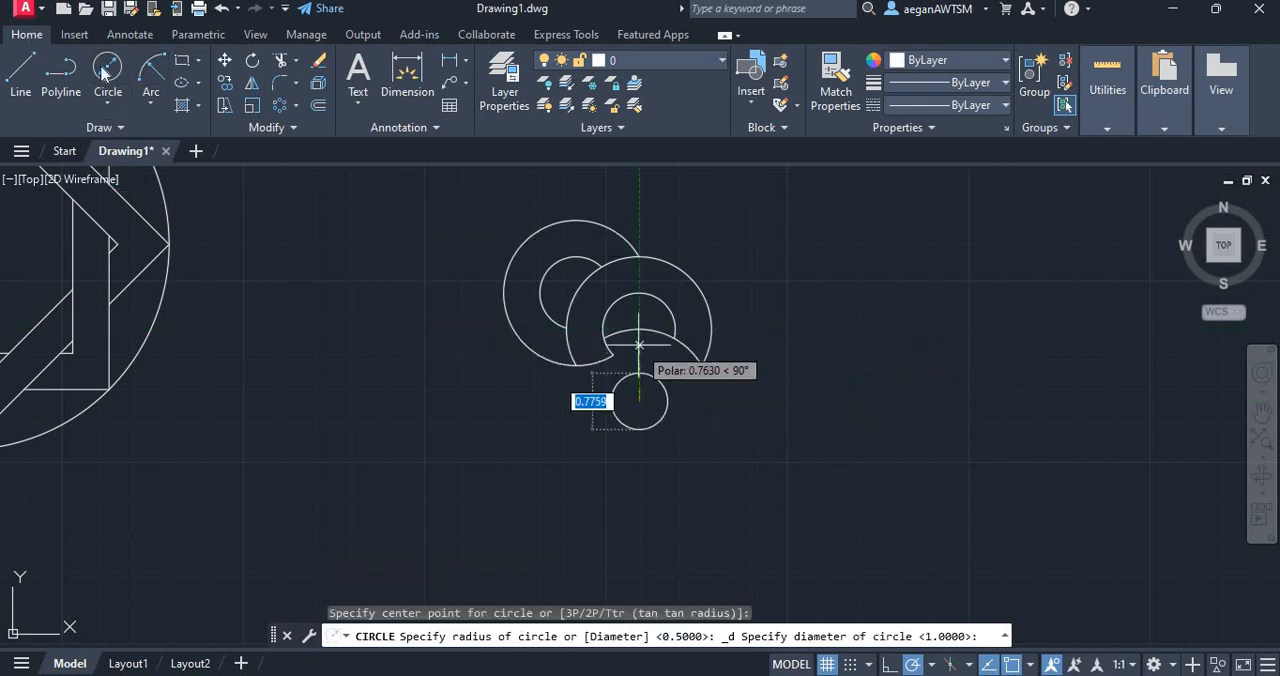
Draw a circle centred directly below the upper-right ring's centre, with its radius reaching up to that ring's centre
left_click(108, 103)
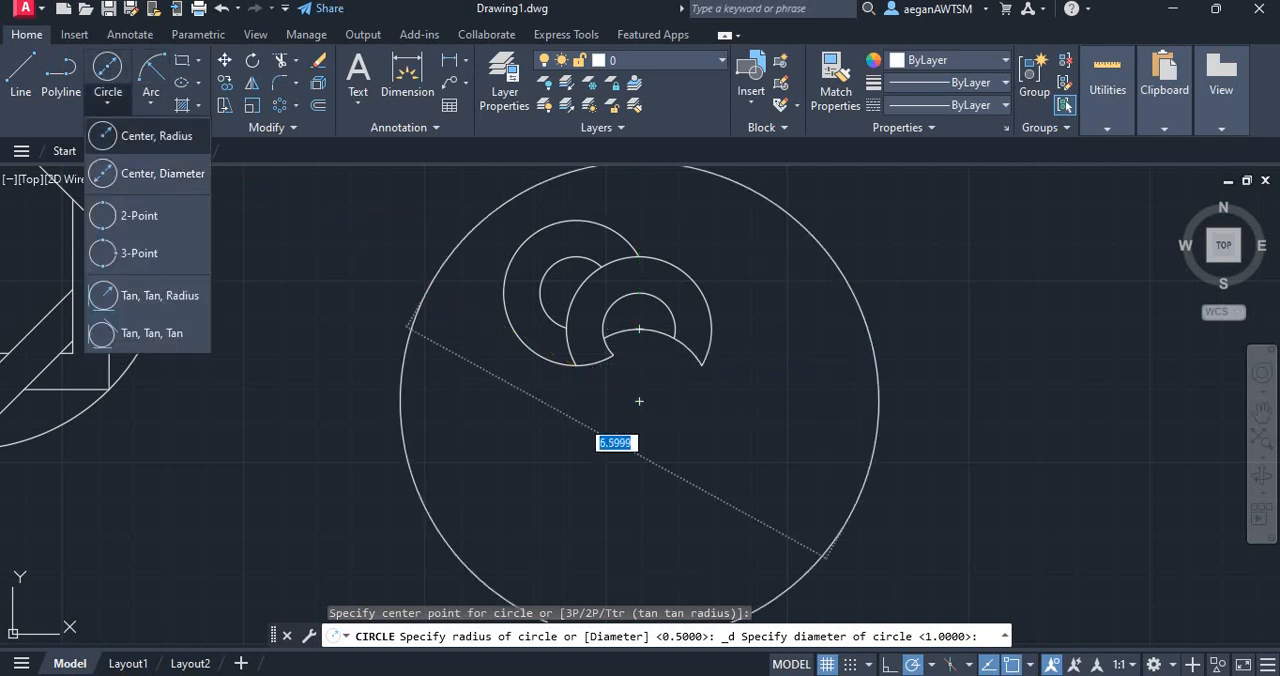
left_click(156, 140)
left_click(639, 401)
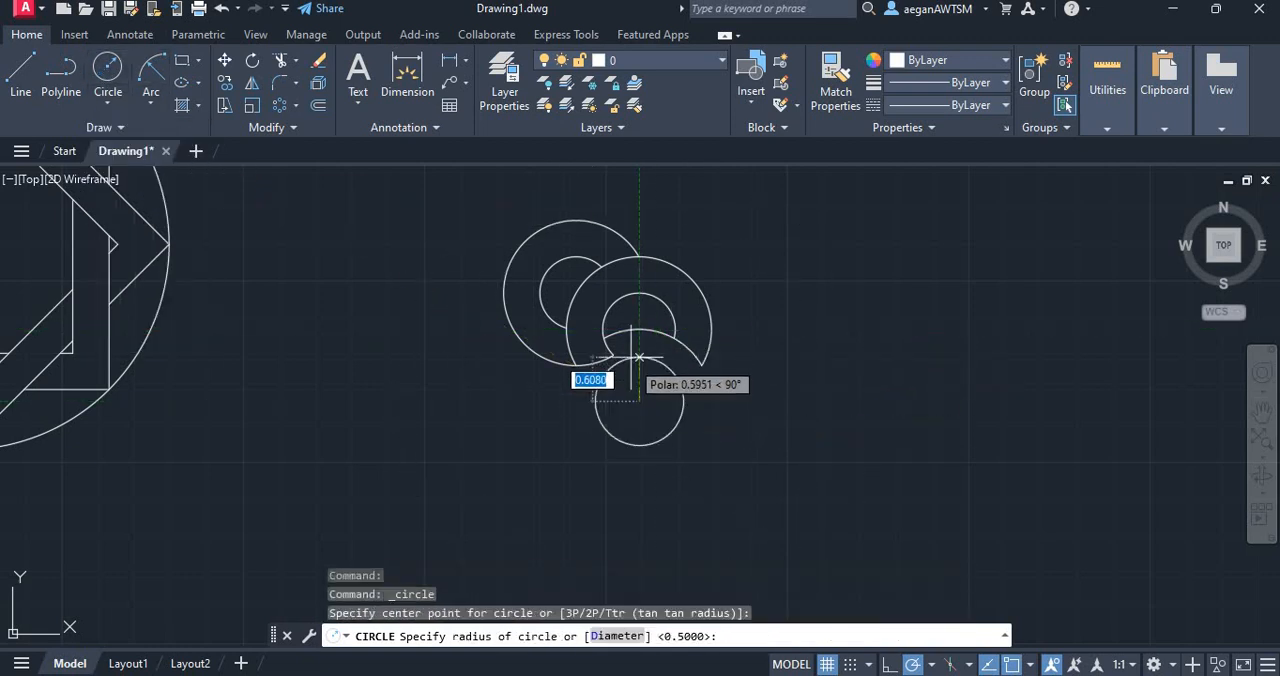
left_click(639, 329)
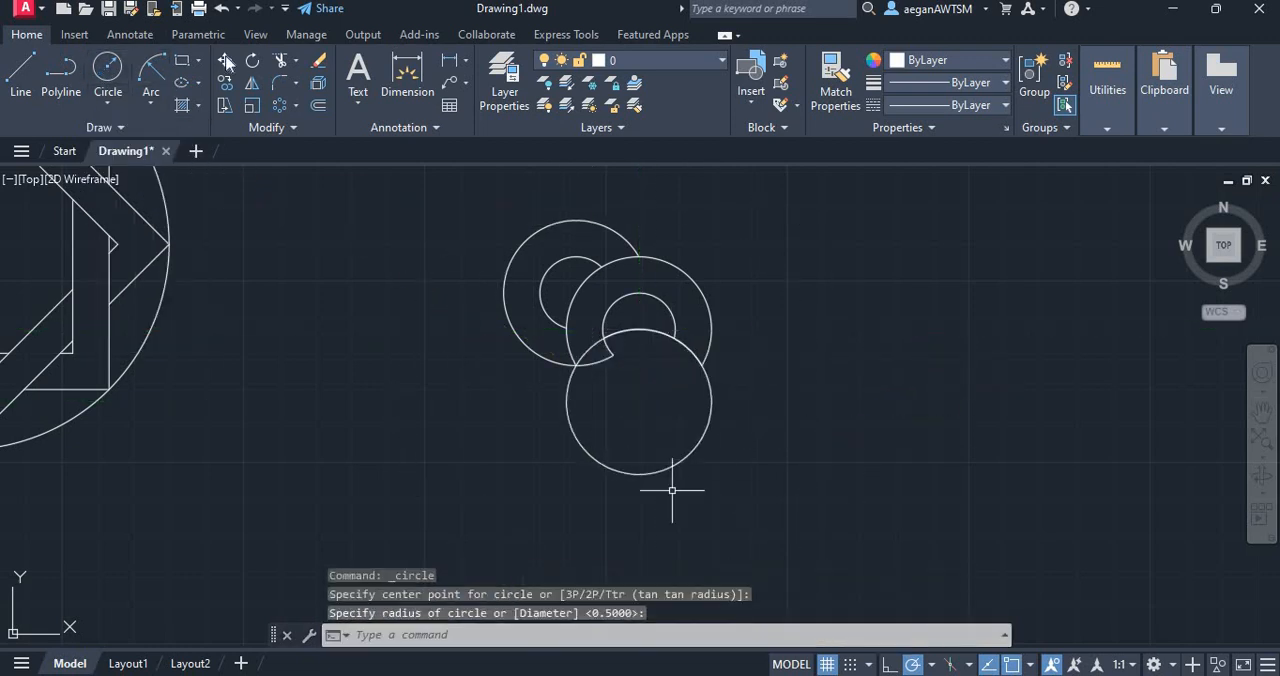
Trim the new circle to the arc bounding the upper-right ring's underside, and remove the stray arc ends below it
left_click(281, 60)
mouse_move(609, 366)
left_mouse_down()
mouse_move(617, 348)
mouse_move(608, 366)
left_mouse_up()
left_click_drag(528, 402, 703, 400)
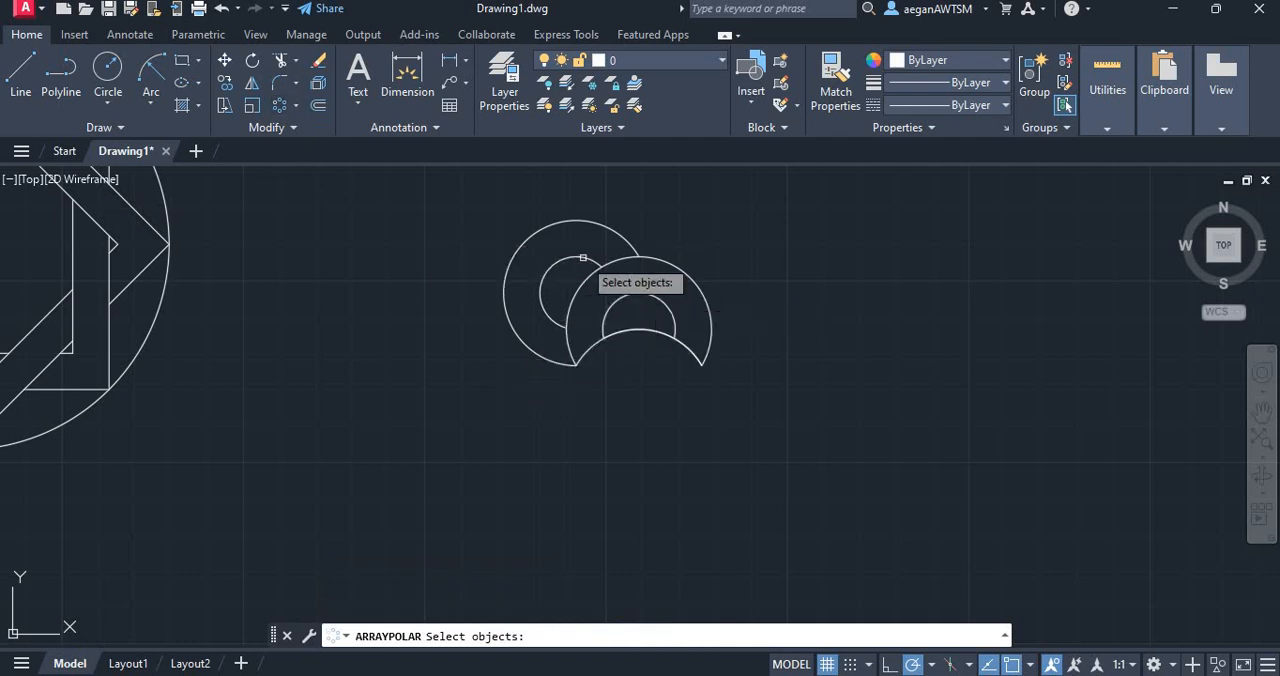
Create a polar array of the trimmed ring arcs about the top ring's lowest point, with 6 items filling 360 degrees
mouse_move(674, 405)
left_mouse_down()
mouse_move(443, 286)
mouse_move(894, 286)
mouse_move(783, 302)
left_mouse_up()
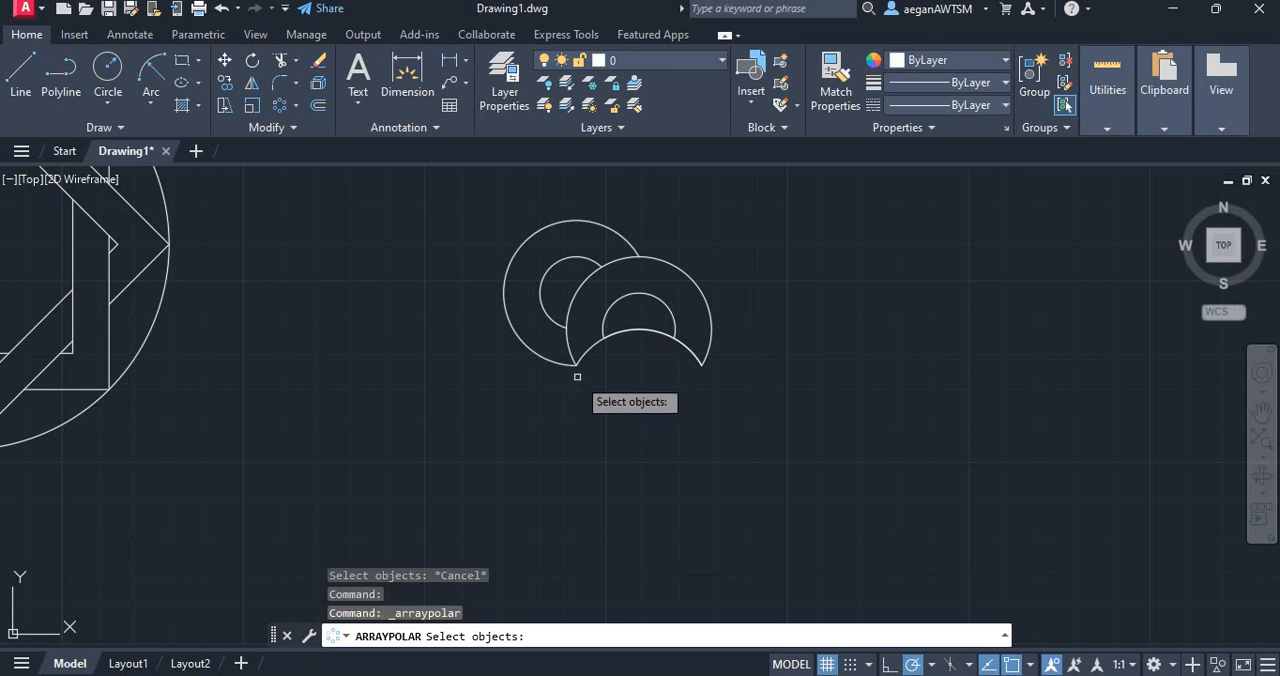
key("Return")
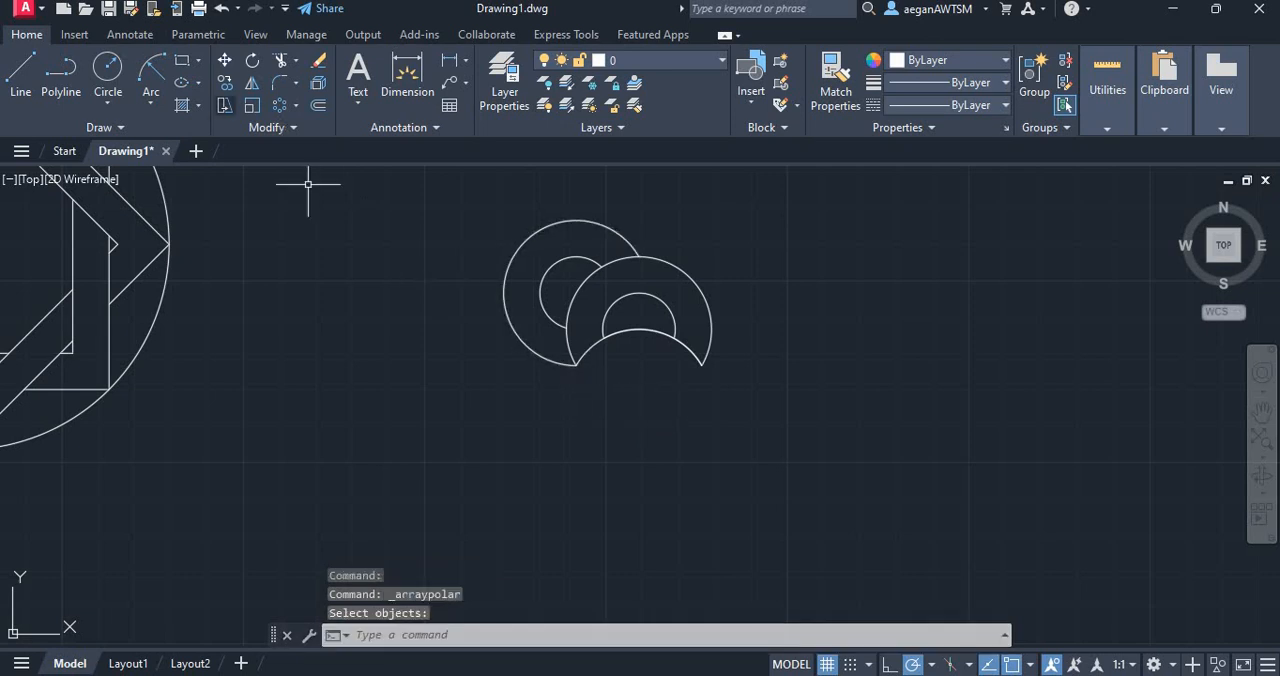
mouse_move(663, 381)
left_mouse_down()
mouse_move(591, 206)
mouse_move(366, 177)
left_mouse_up()
key("Return")
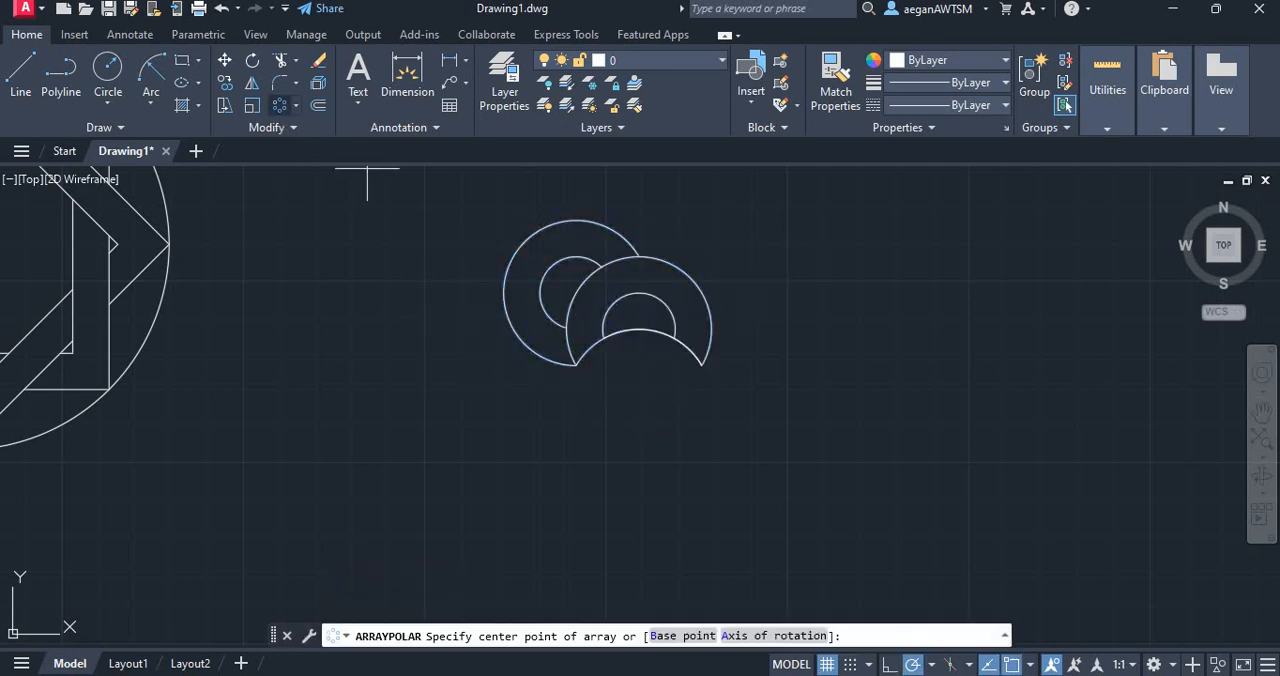
key("Return")
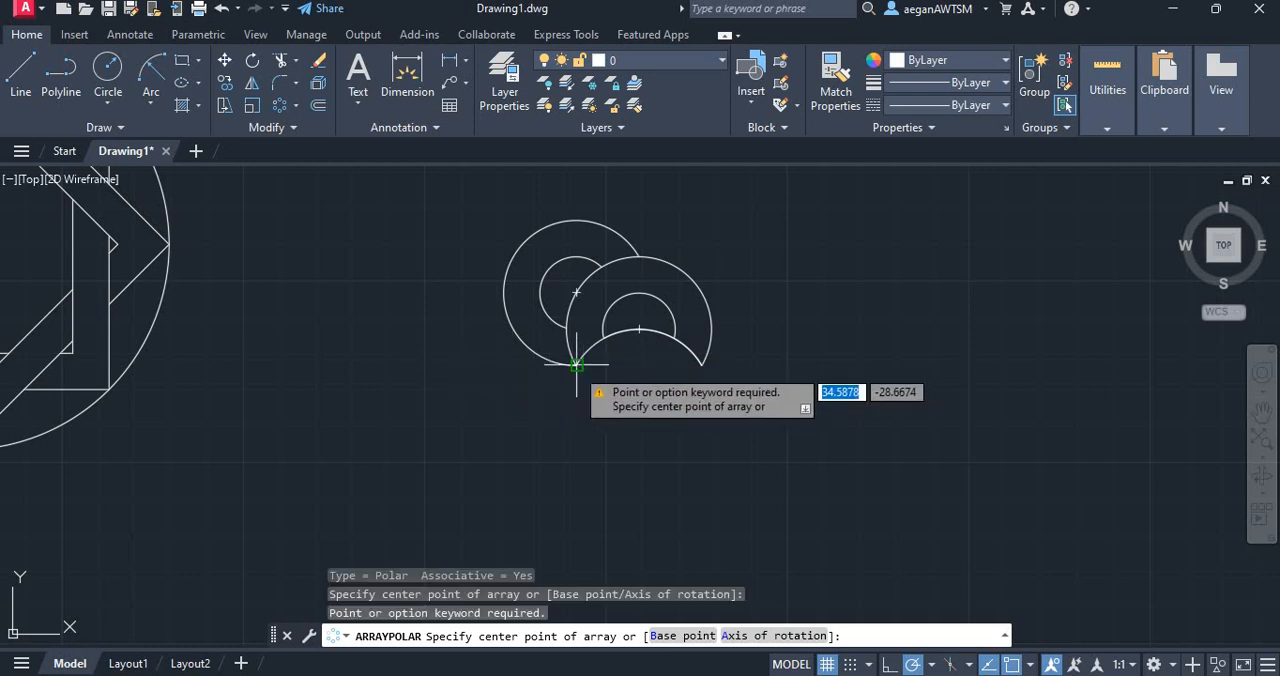
left_click(576, 366)
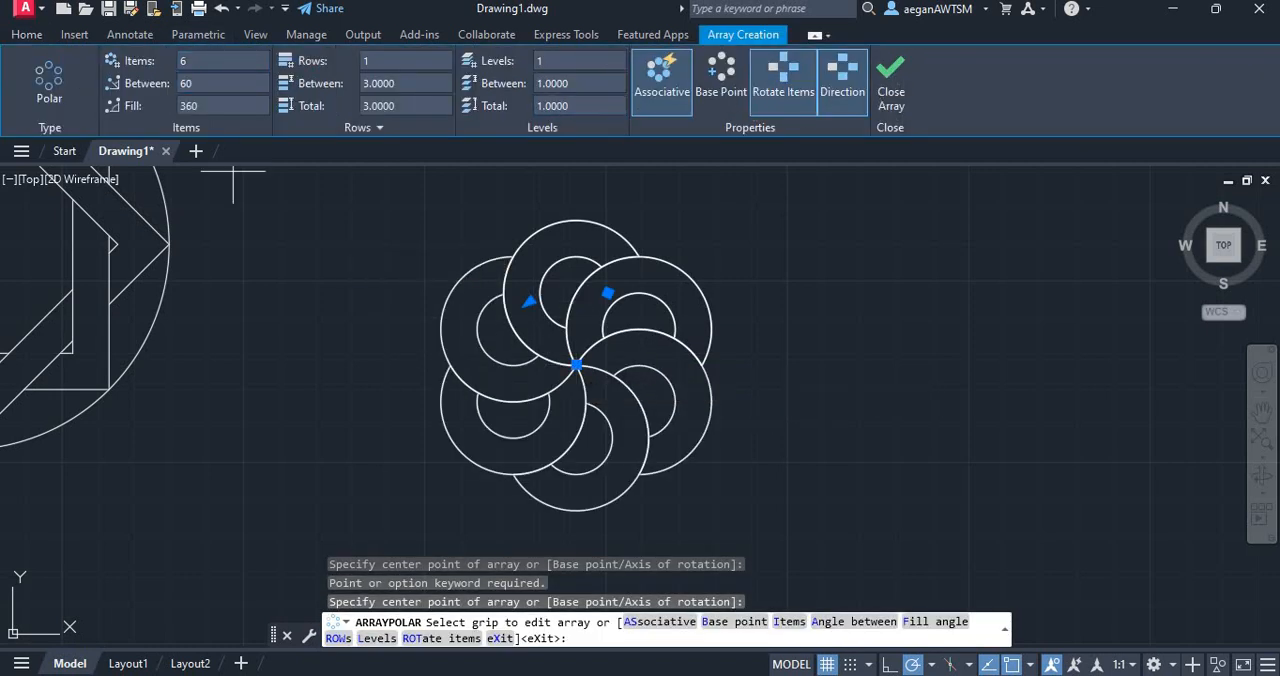
key("Return")
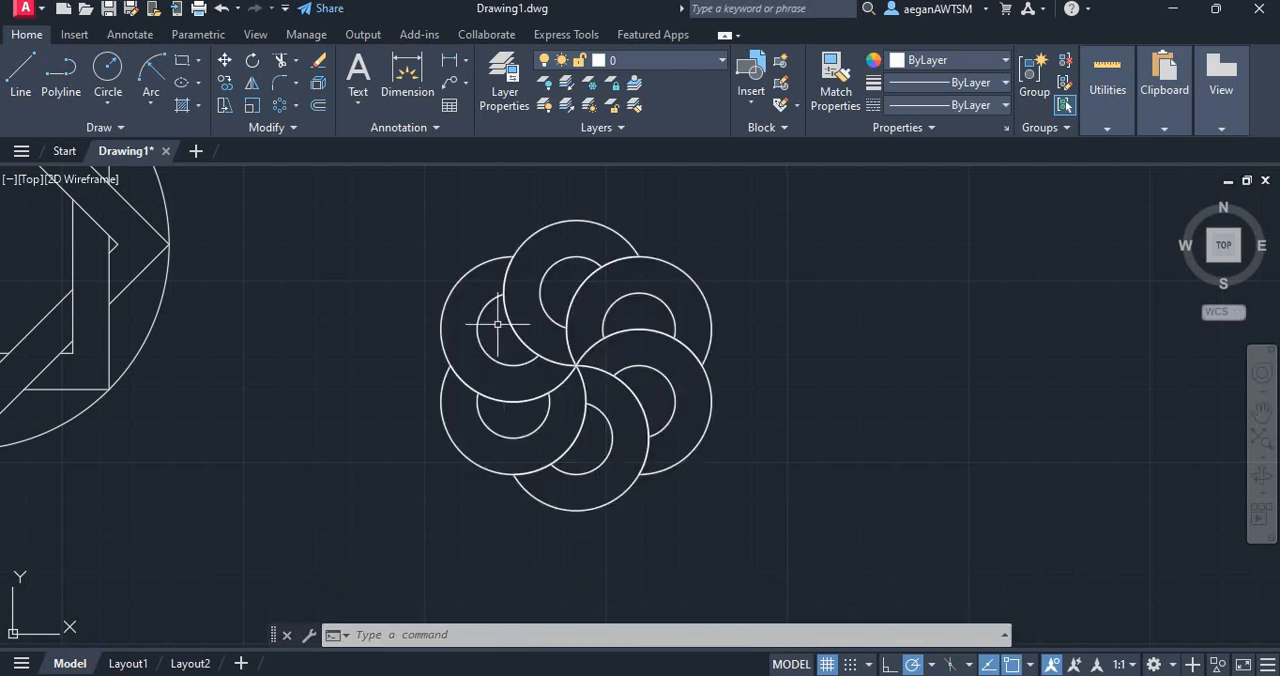
scroll(657, 460, "down", 5)
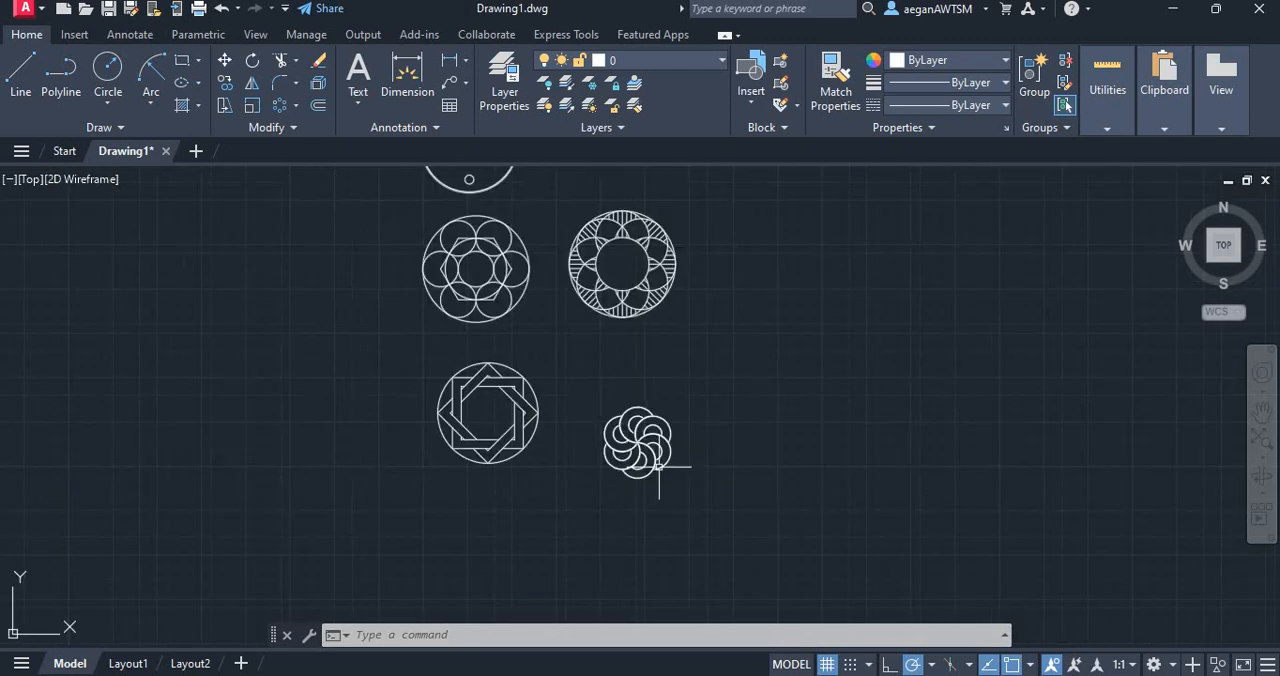
scroll(623, 234, "up", 5)
scroll(661, 298, "down", 5)
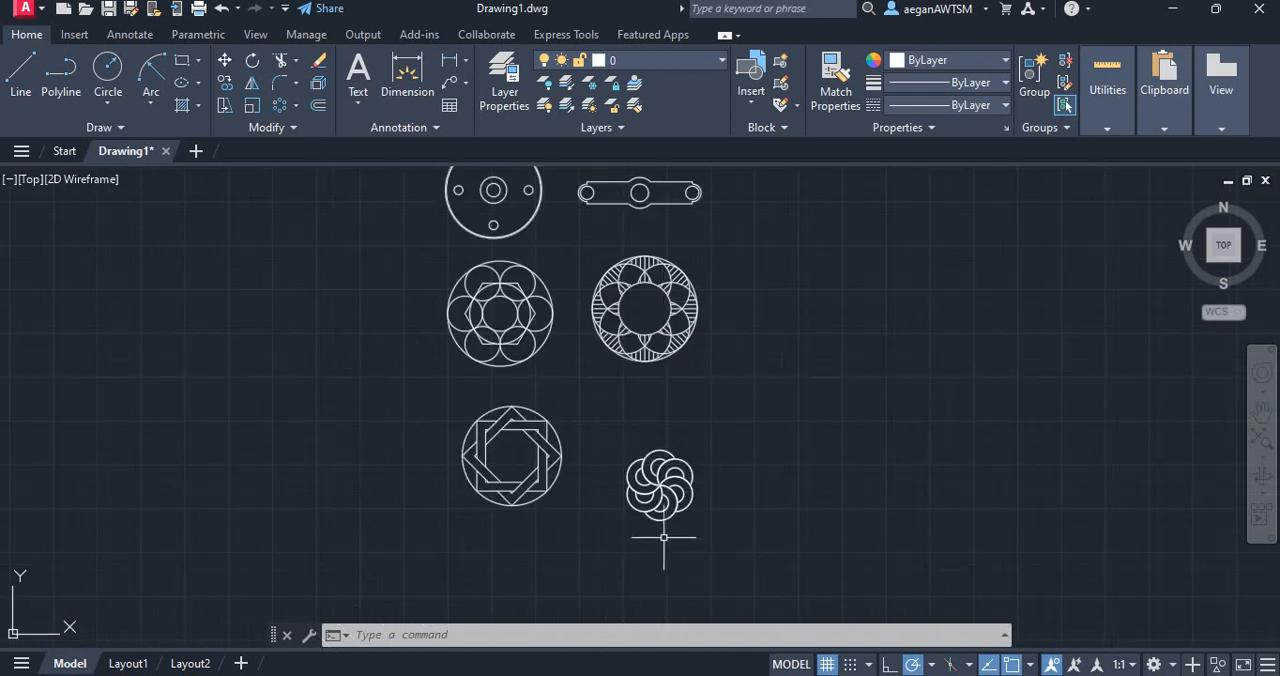
scroll(560, 515, "up", 4)
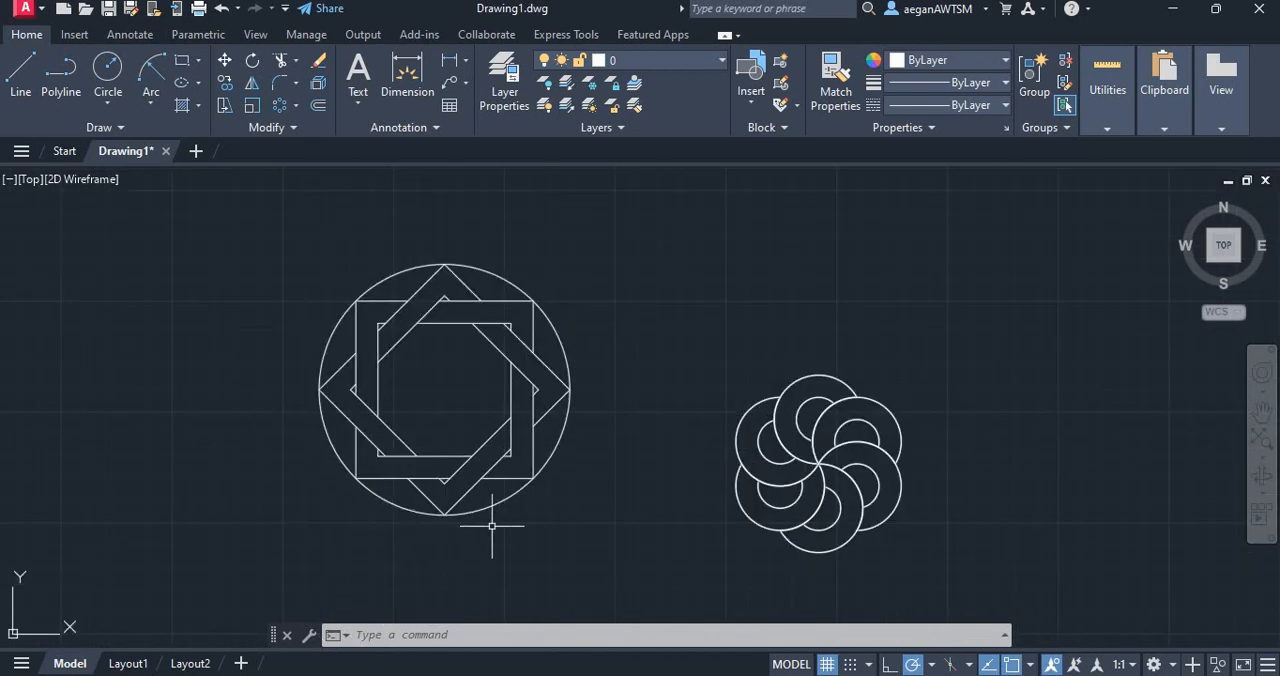